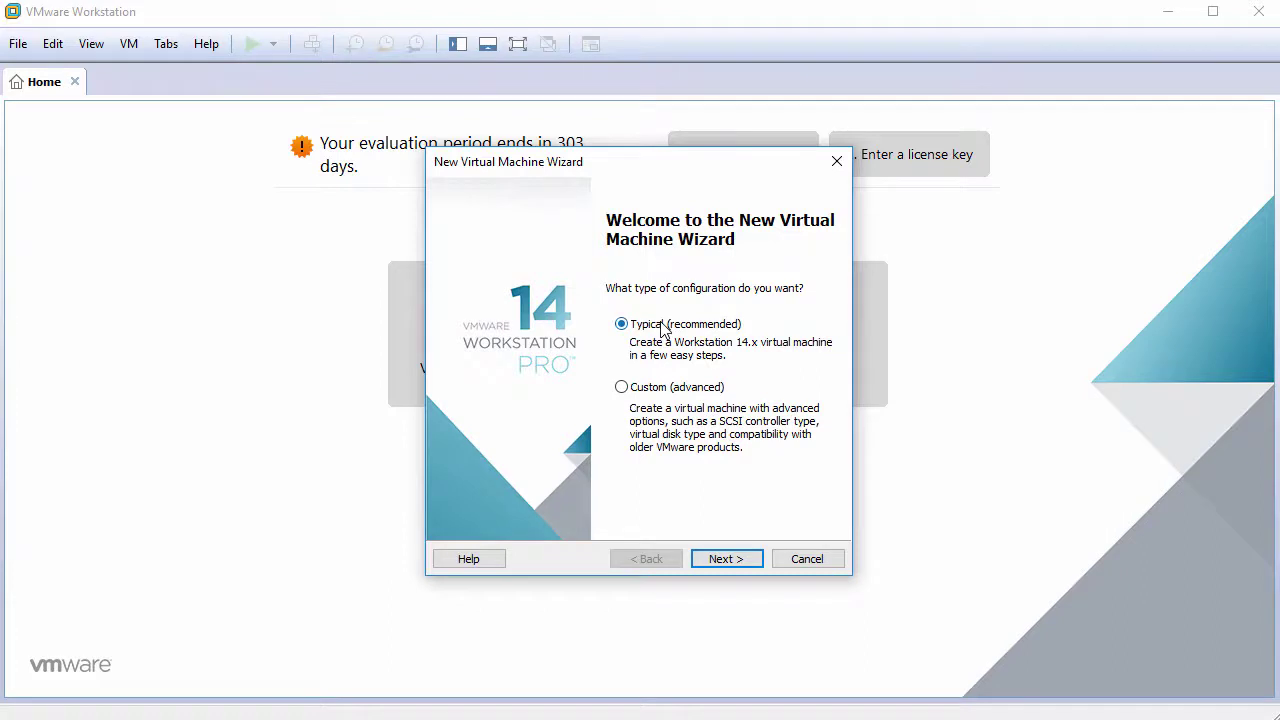
Start a Typical new VM with the OS installed later and Linux > Ubuntu 64-bit as guest.
left_click(741, 562)
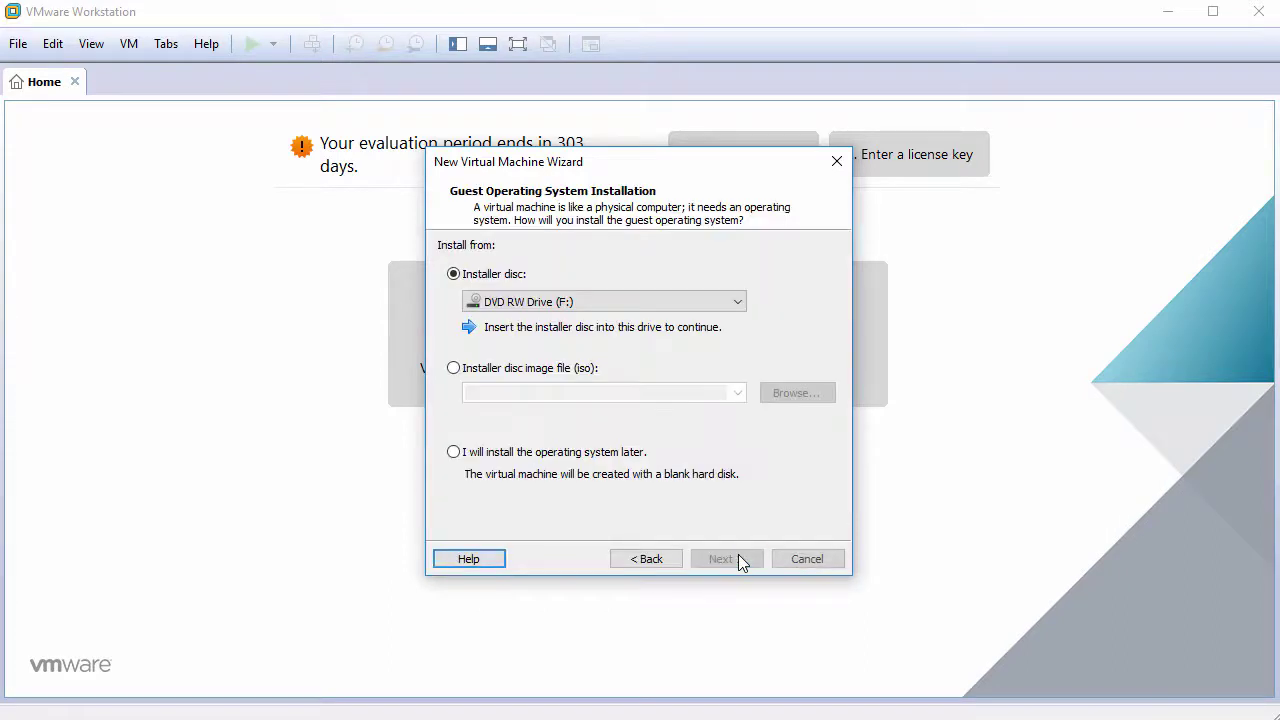
left_click(520, 452)
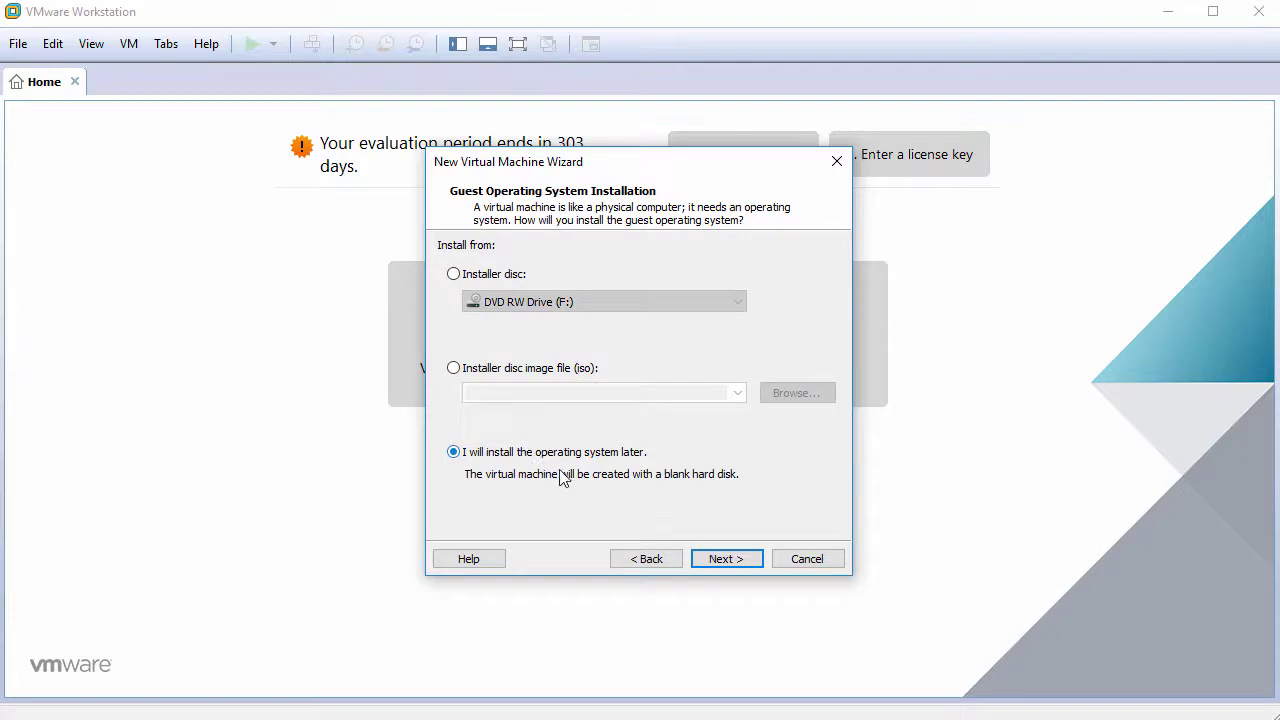
left_click(718, 560)
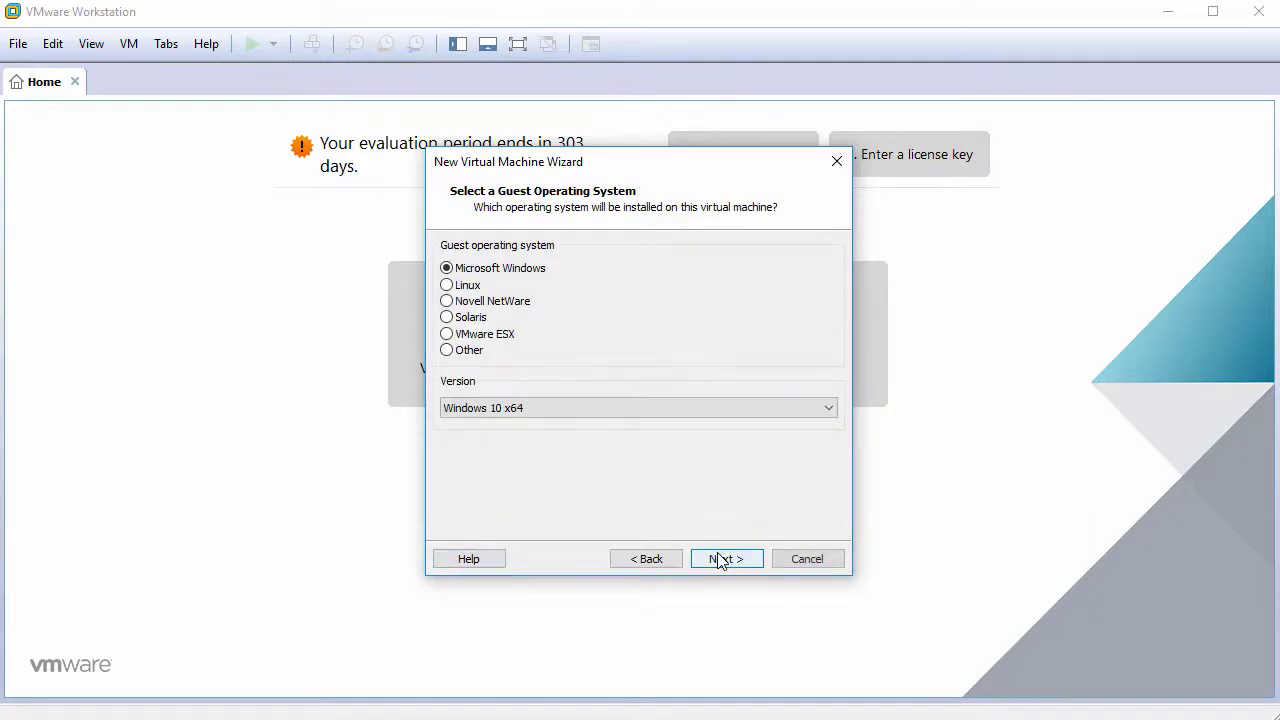
left_click(466, 286)
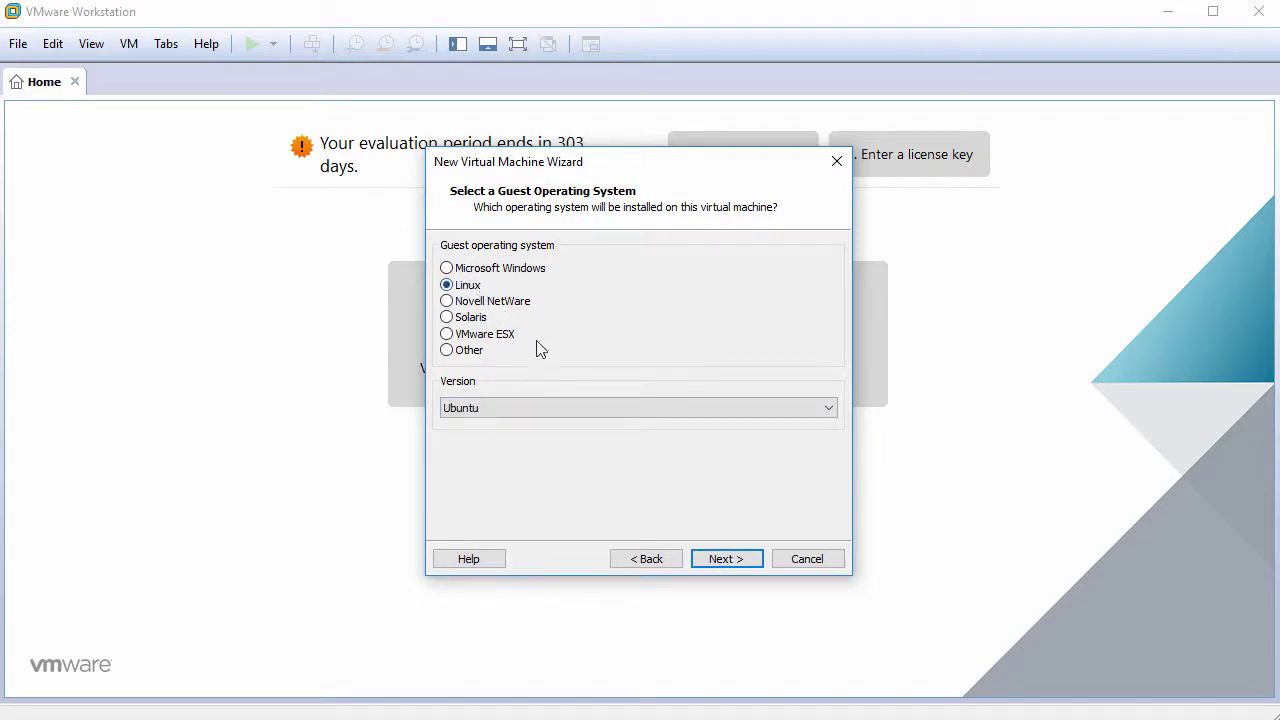
left_click(589, 407)
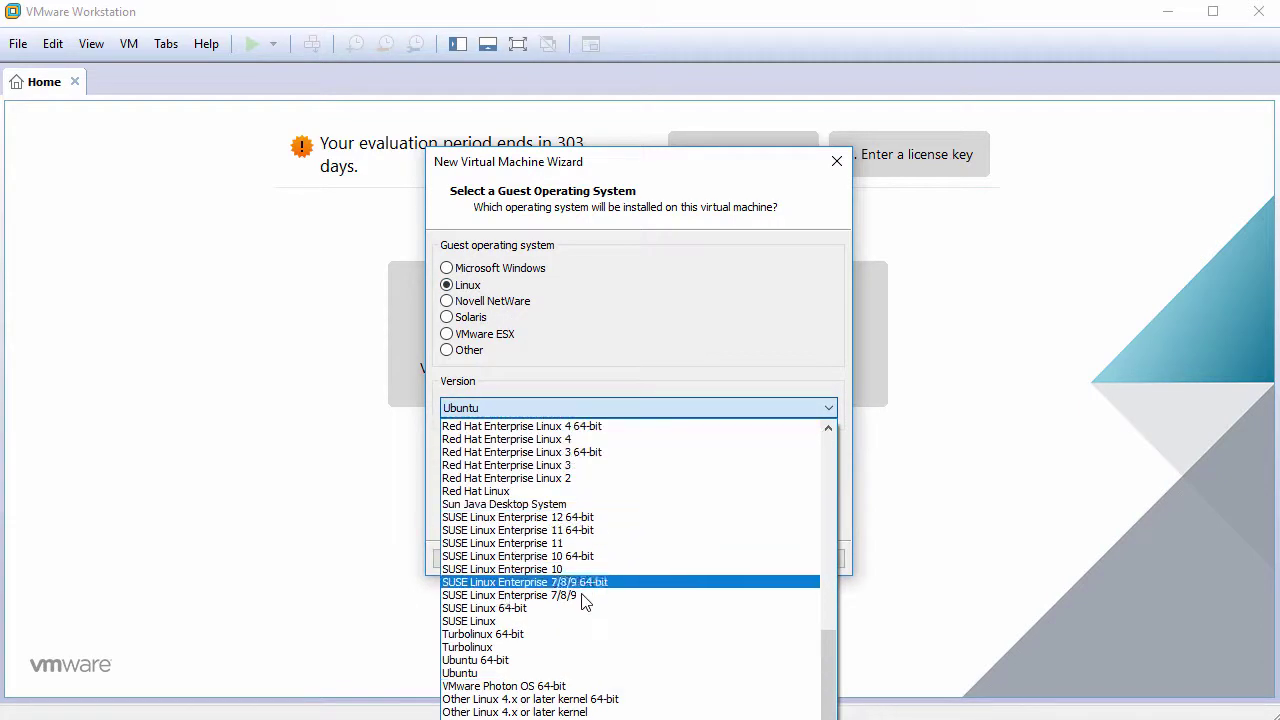
left_click(580, 660)
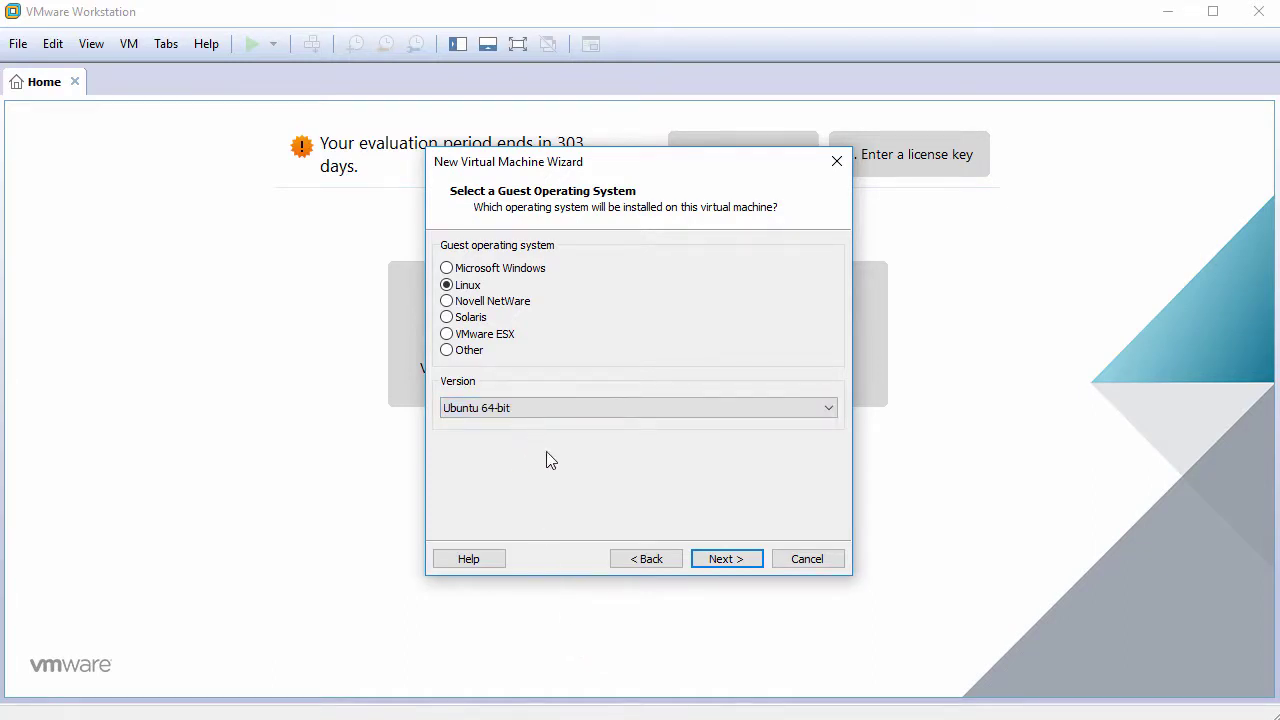
left_click(727, 559)
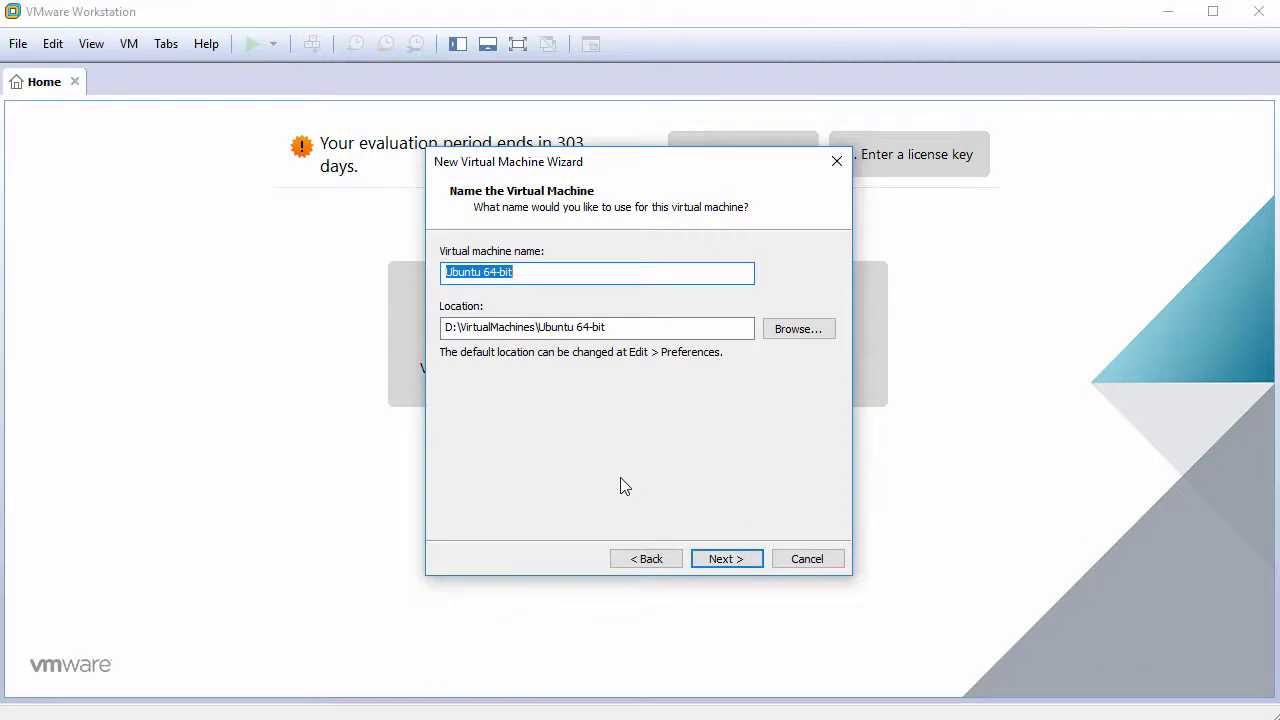
Name the VM Lubuntu16.04.4, give it a 60 GB single-file disk, and open Customize Hardware.
type("Lubuntu16")
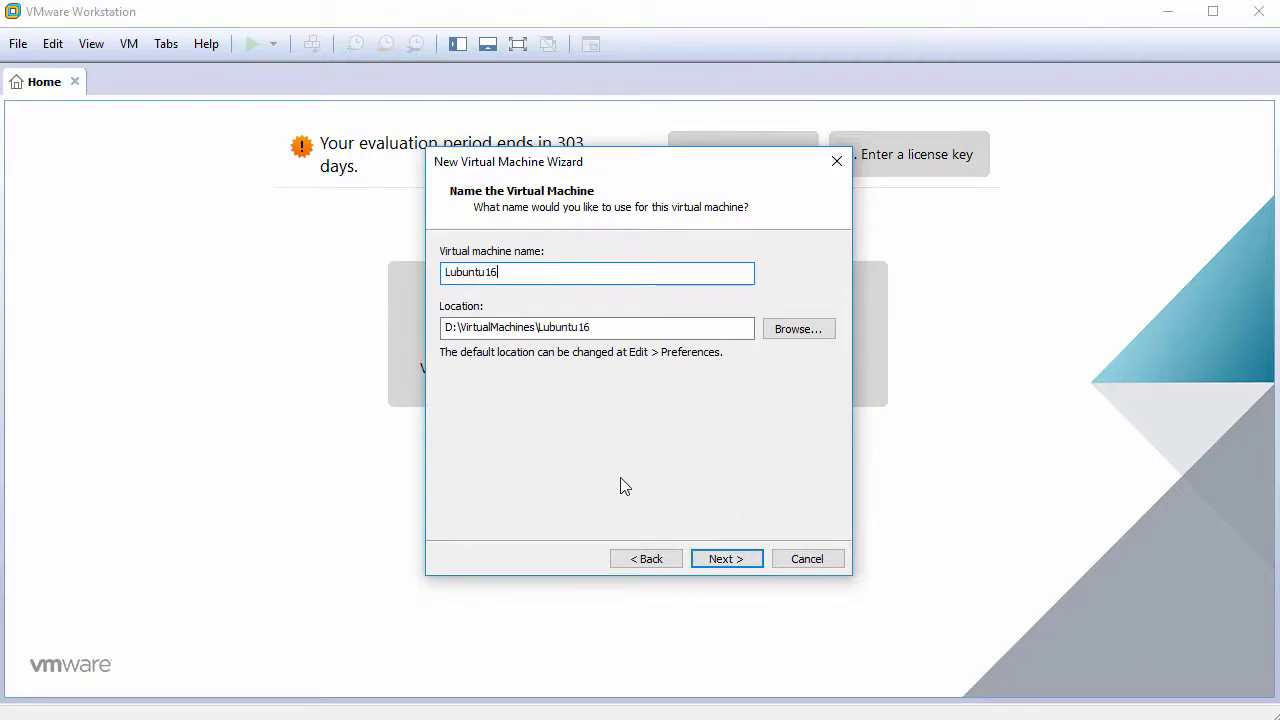
type(".04.4")
left_click(739, 561)
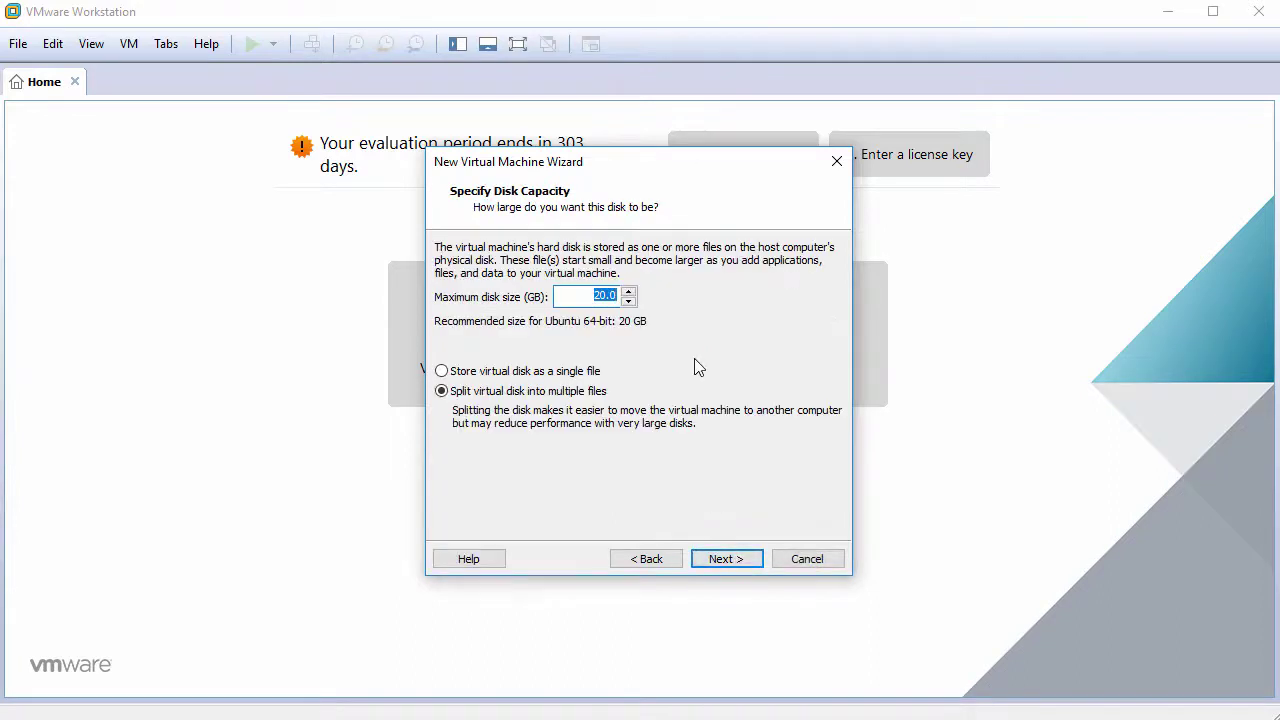
type("60")
left_click(505, 376)
left_click(726, 558)
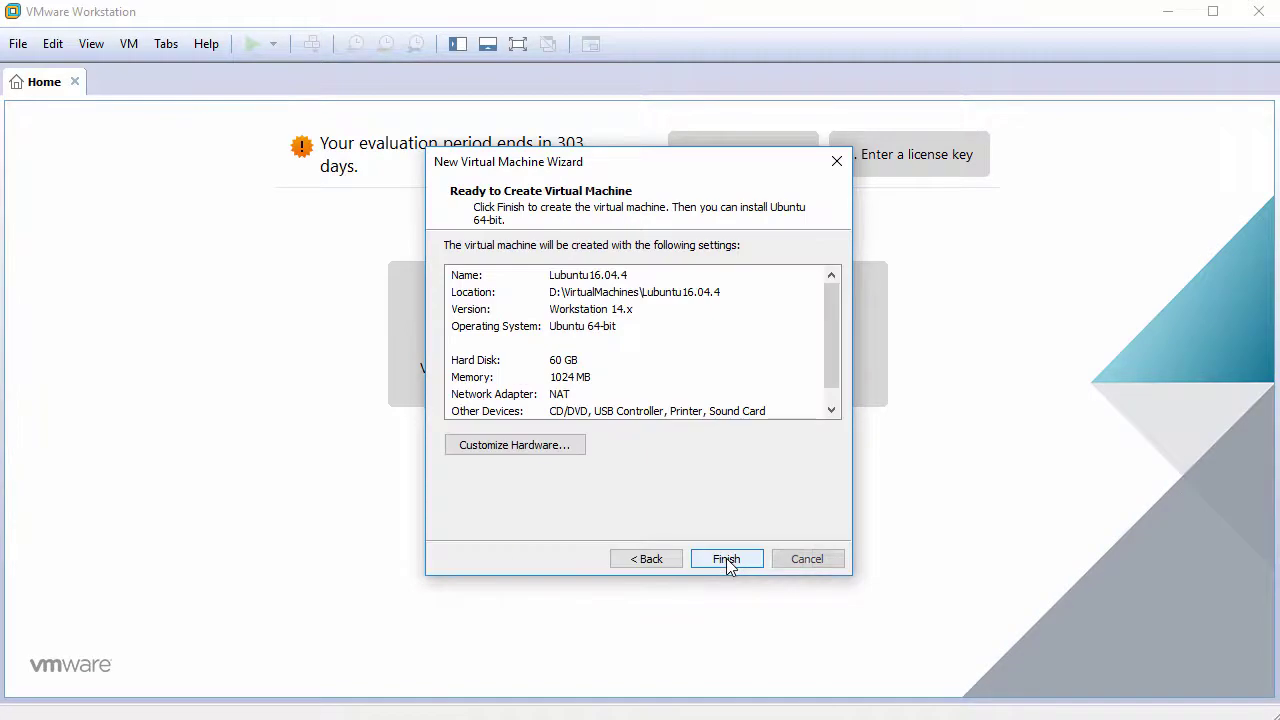
left_click(521, 447)
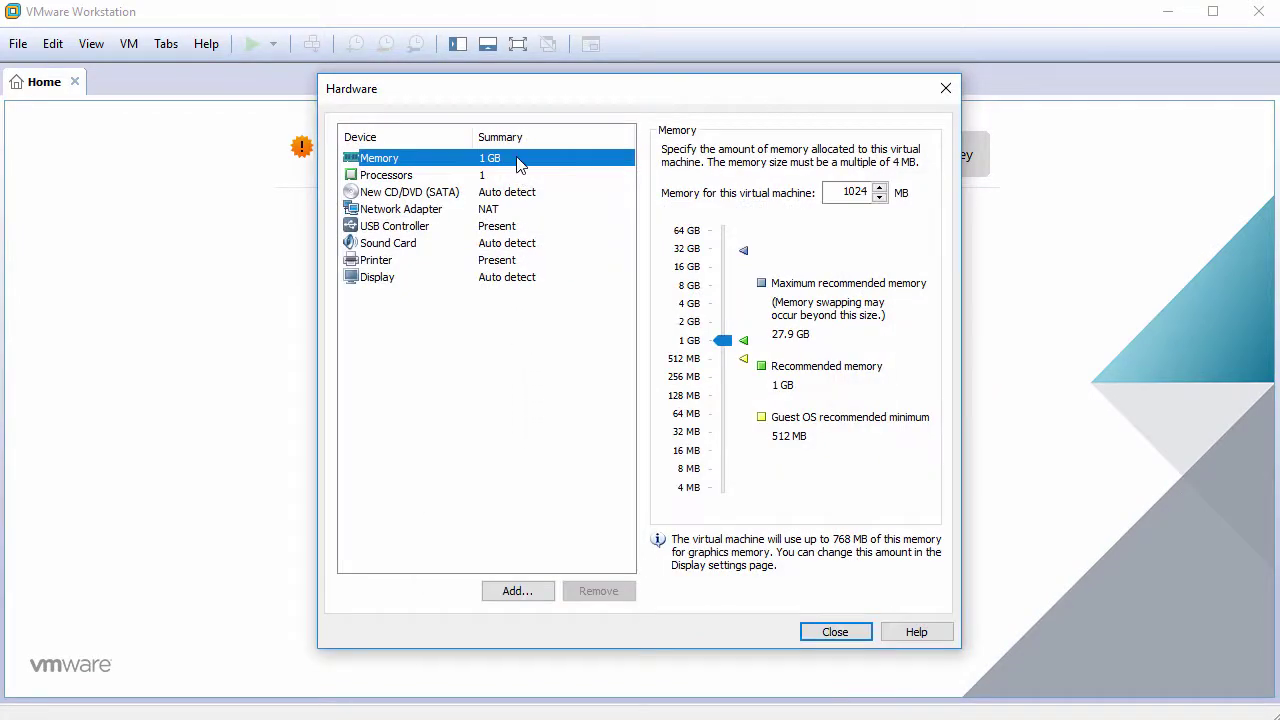
Set 2 cores per processor and point the CD/DVD at lubuntu-16.04.4-desktop-amd64.iso.
left_click(516, 180)
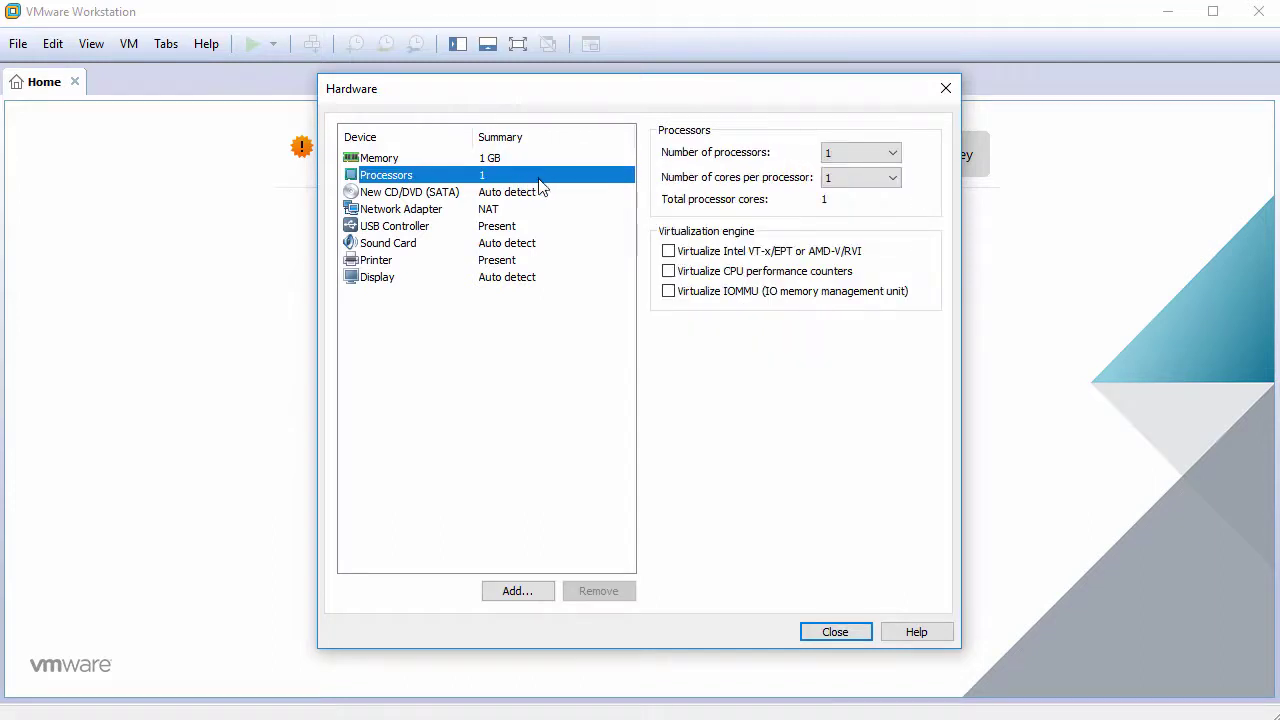
left_click(850, 178)
left_click(850, 209)
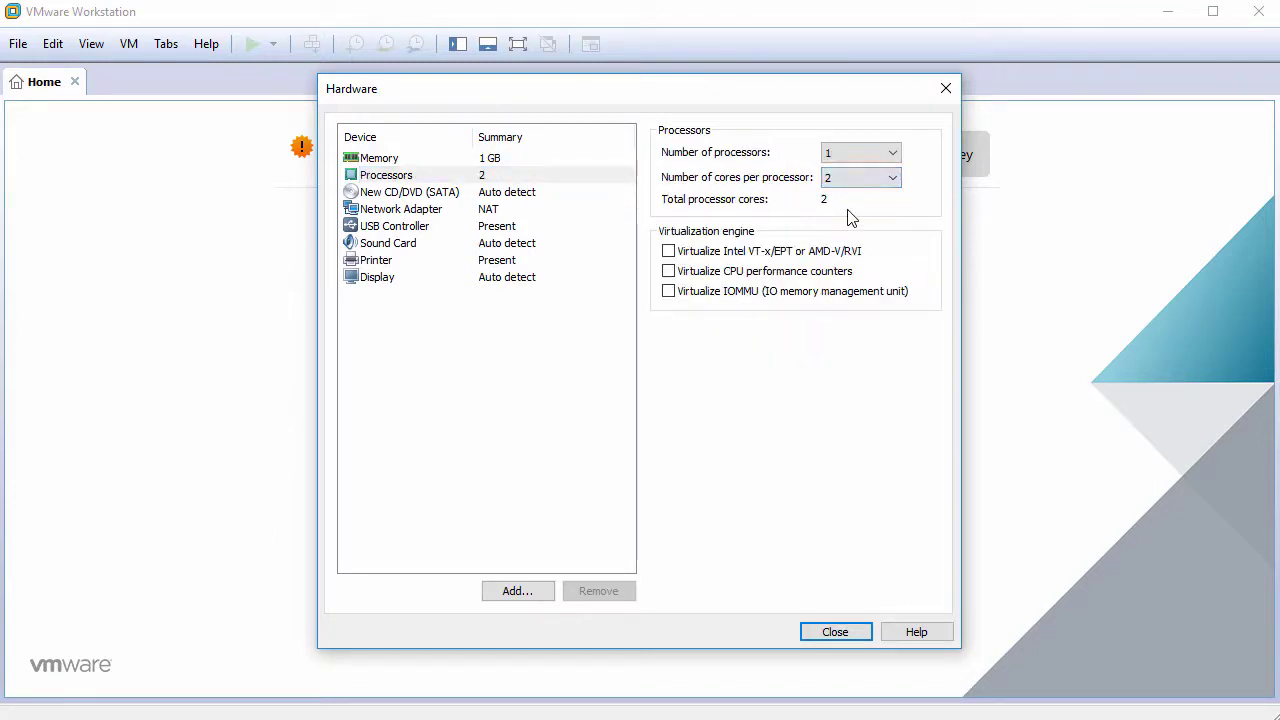
left_click(489, 196)
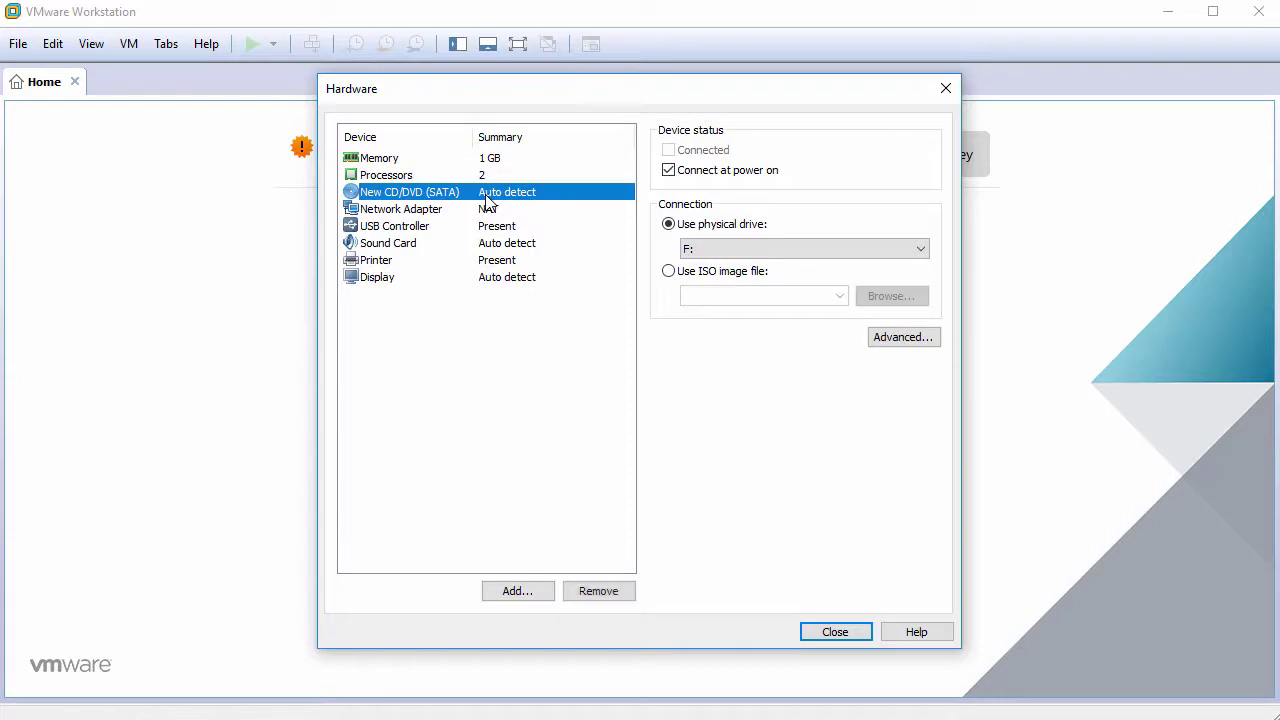
left_click(700, 272)
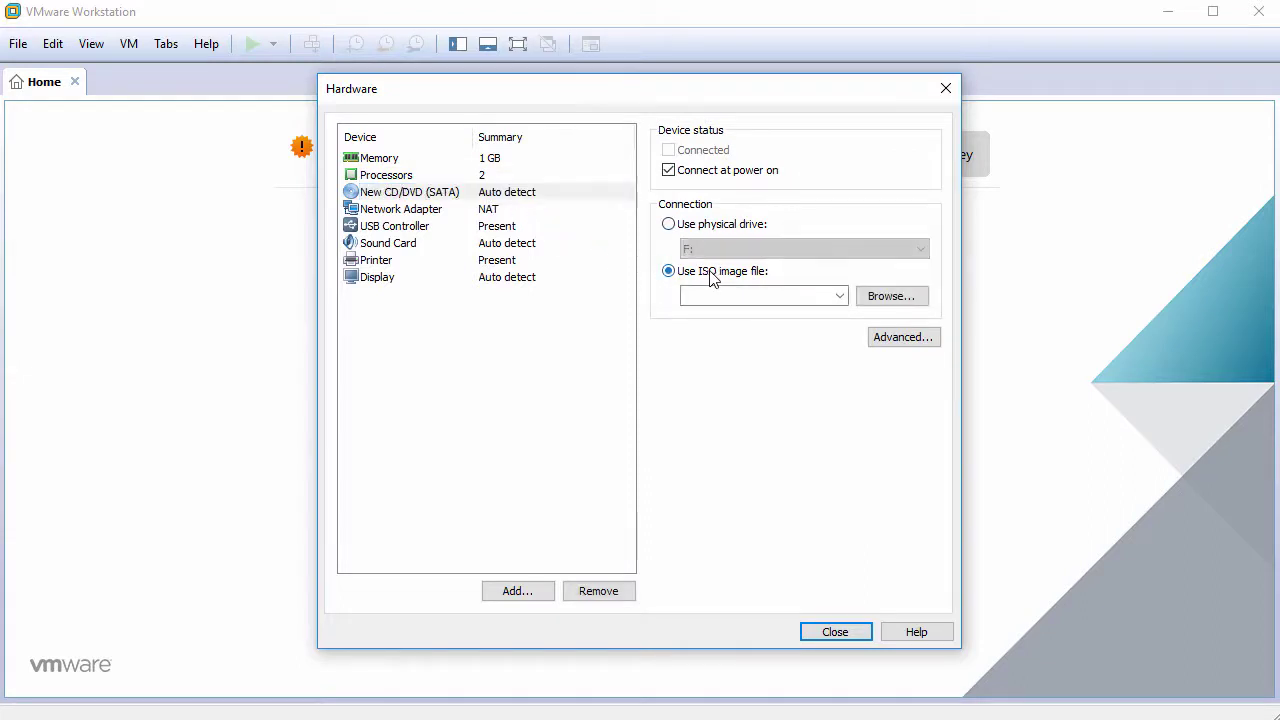
left_click(893, 297)
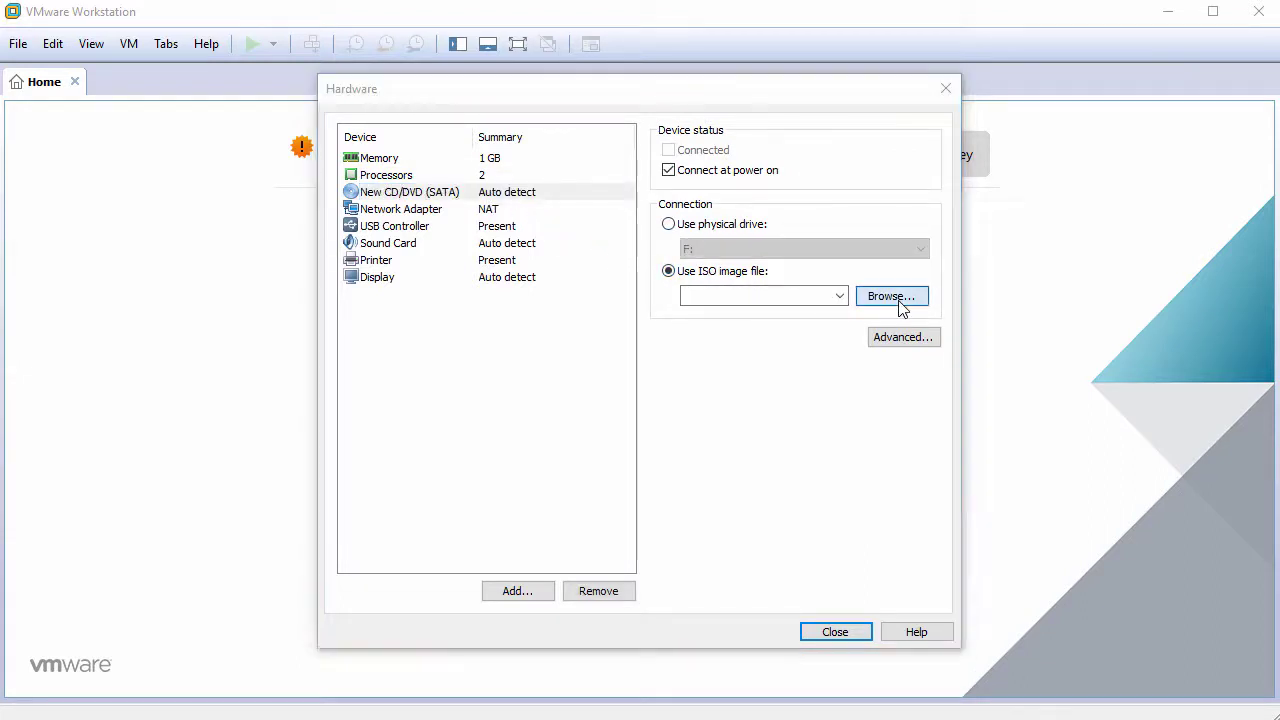
left_click(541, 246)
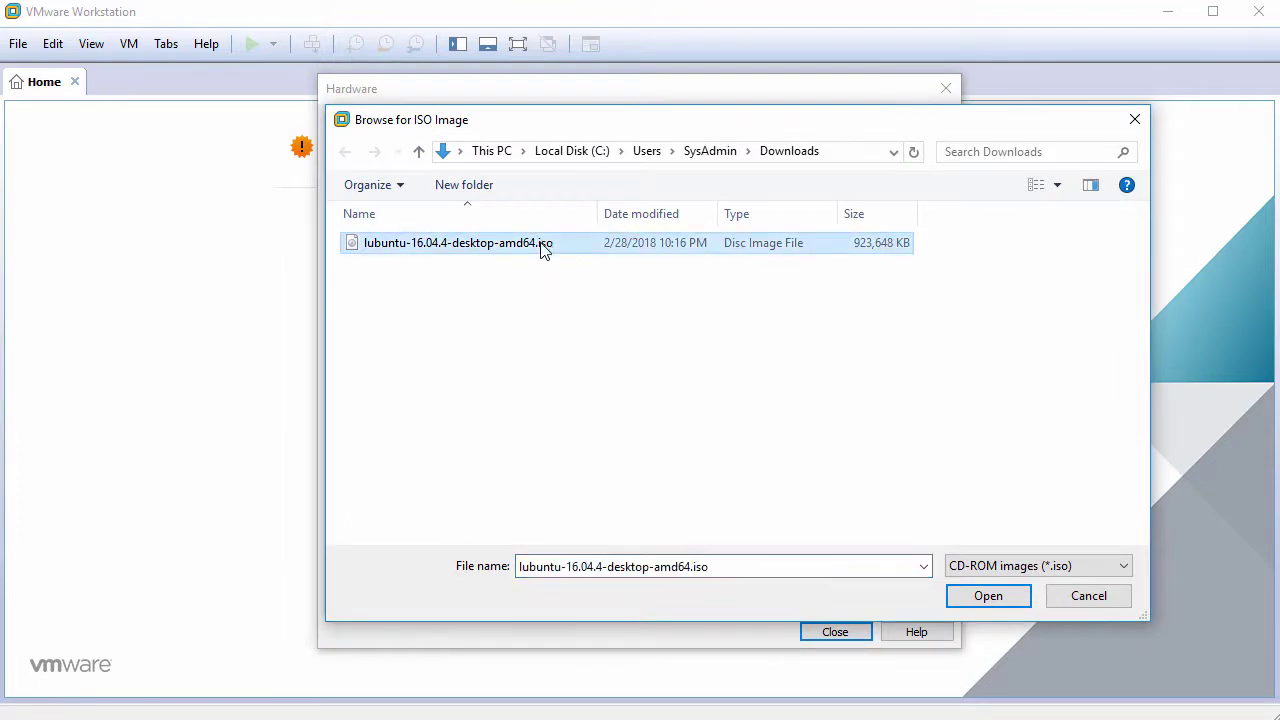
left_click(986, 596)
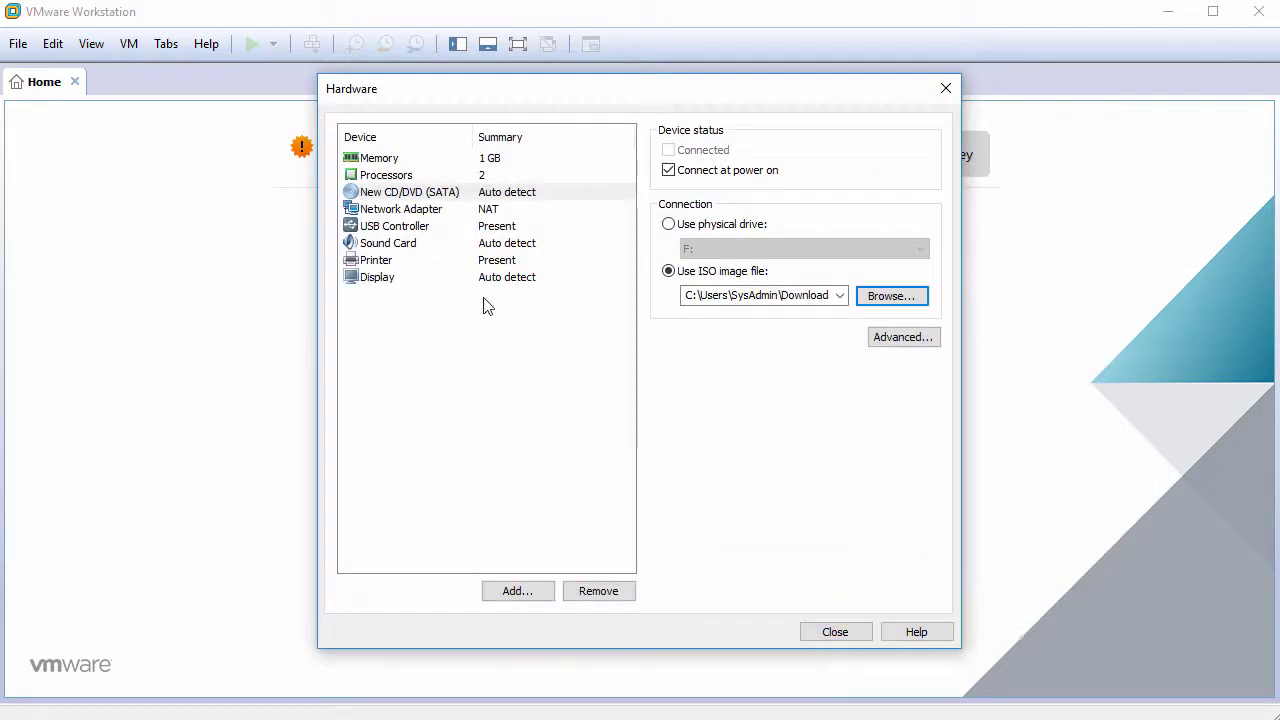
Remove the USB controller, sound card and printer, and disable Accelerate 3D graphics.
left_click(418, 228)
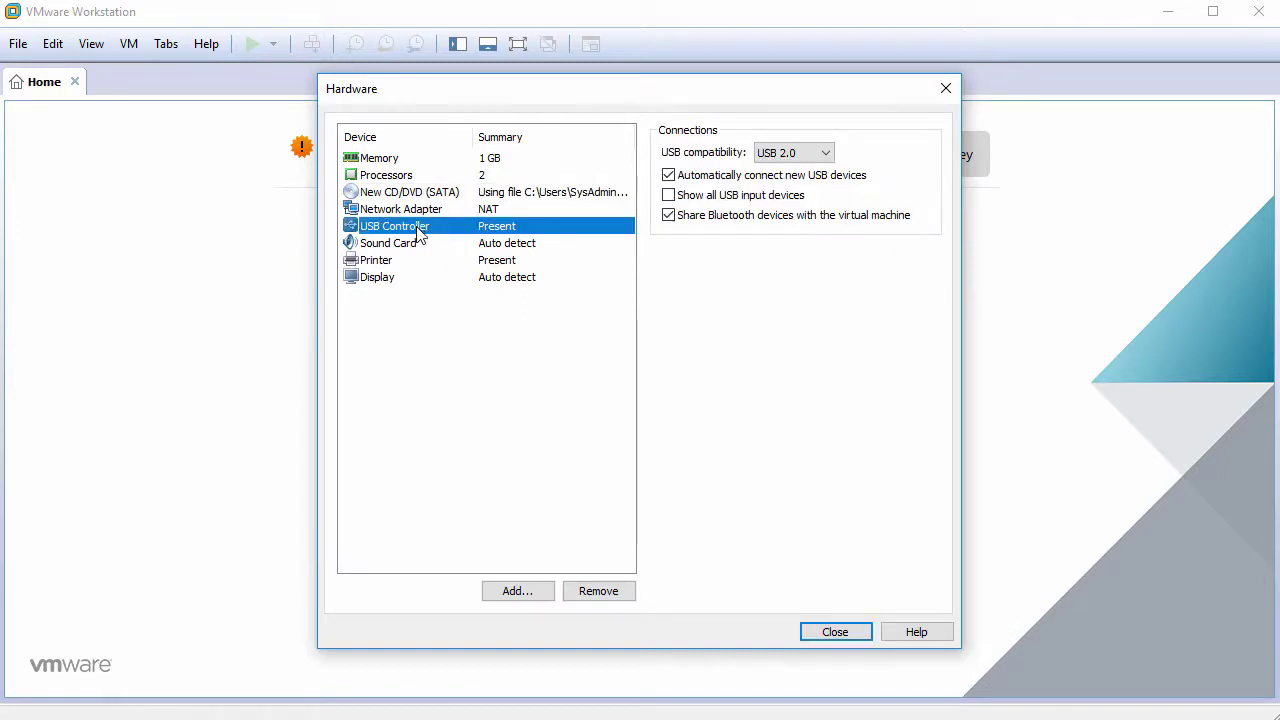
left_click(607, 593)
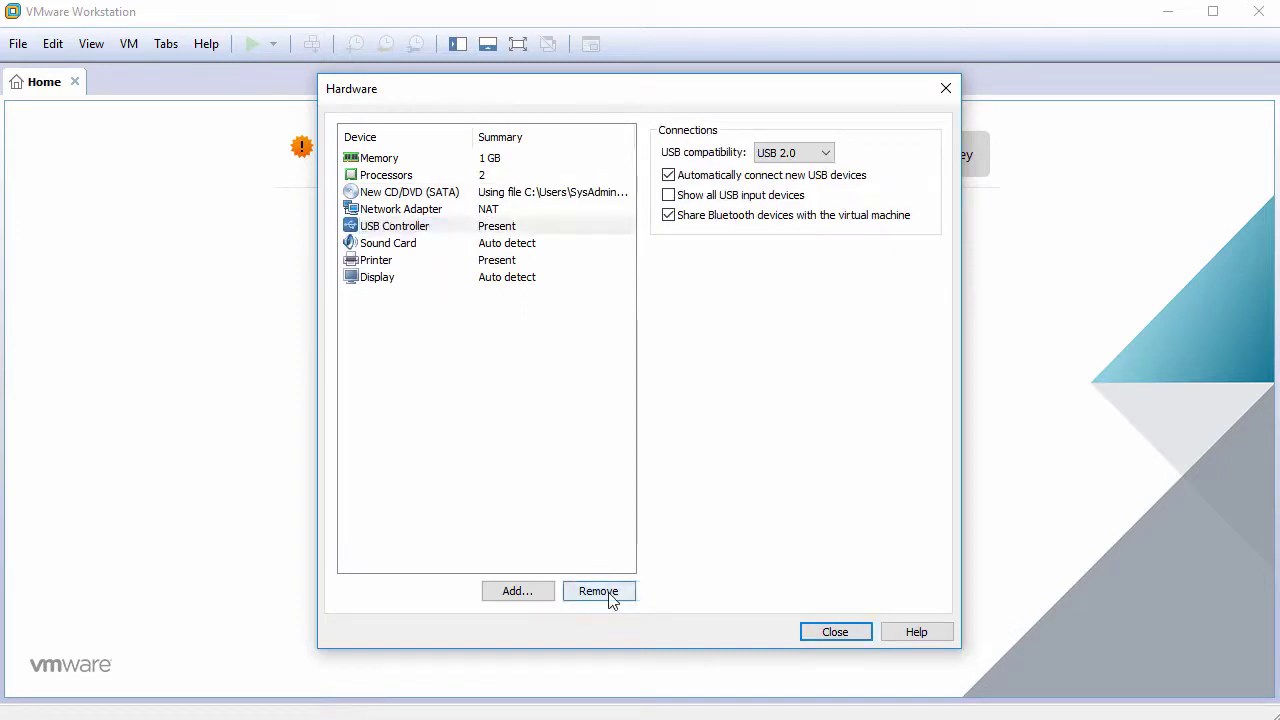
left_click(600, 591)
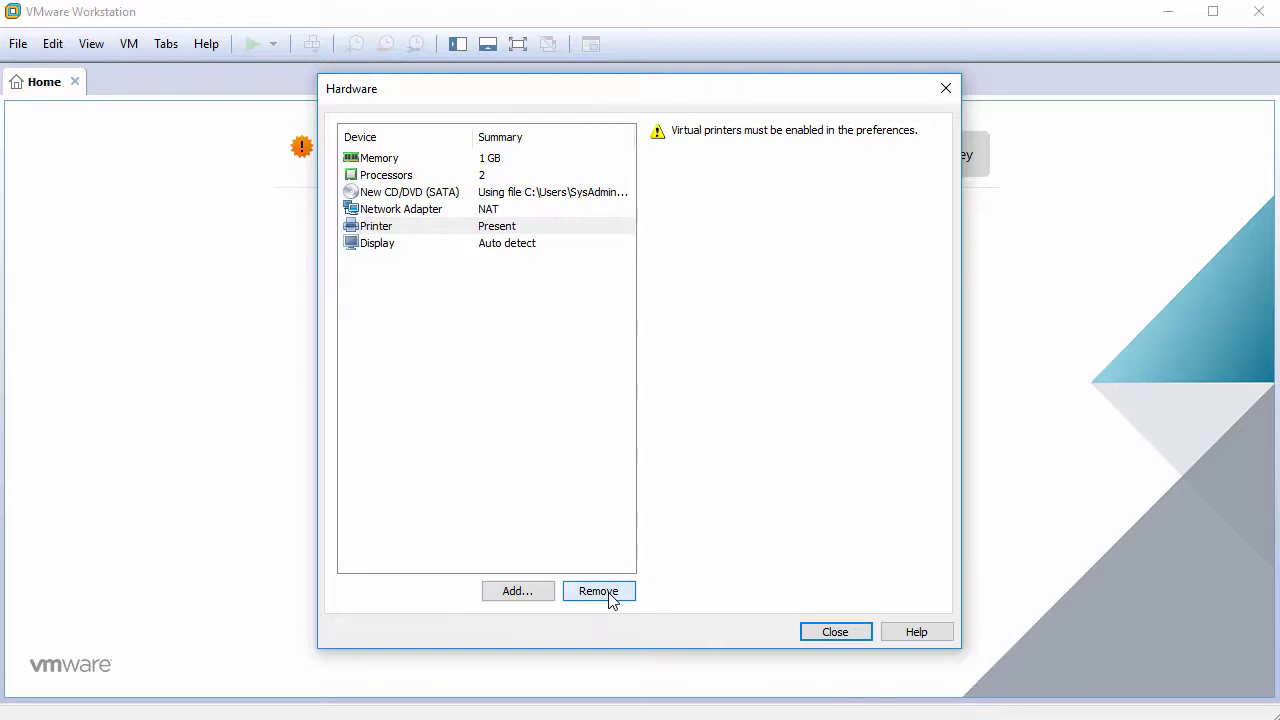
left_click(600, 591)
left_click(538, 230)
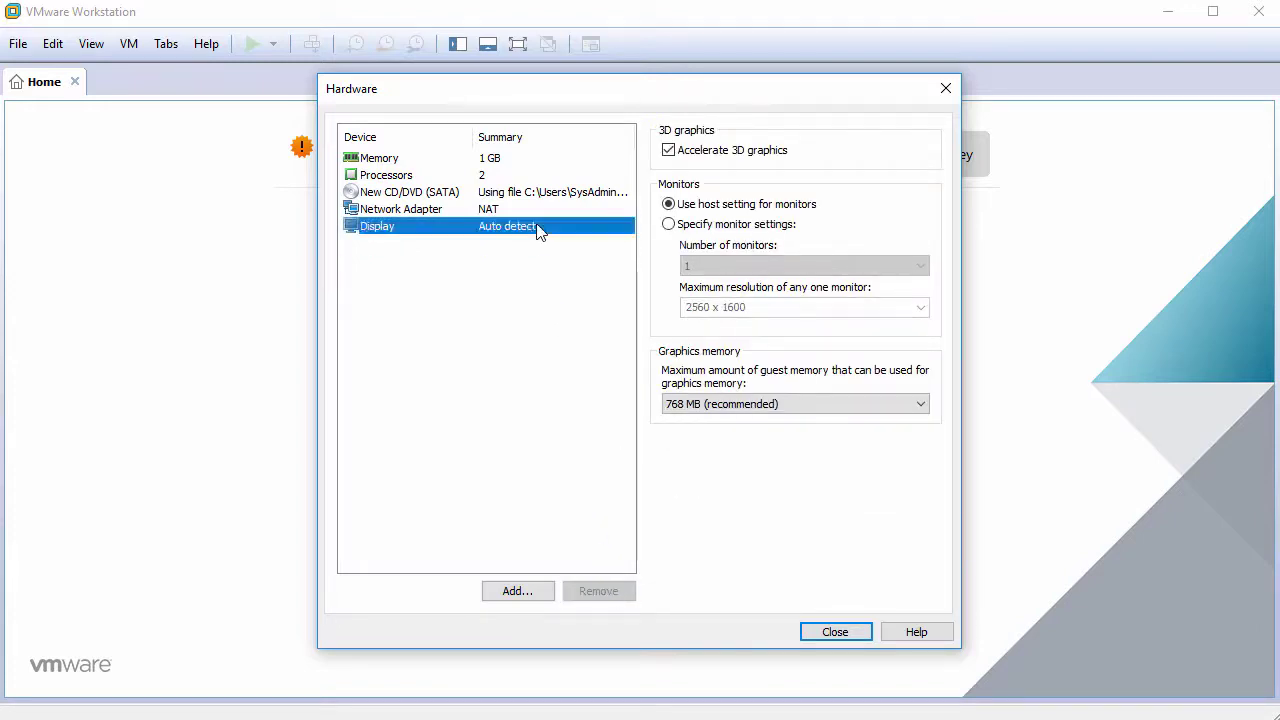
left_click(668, 152)
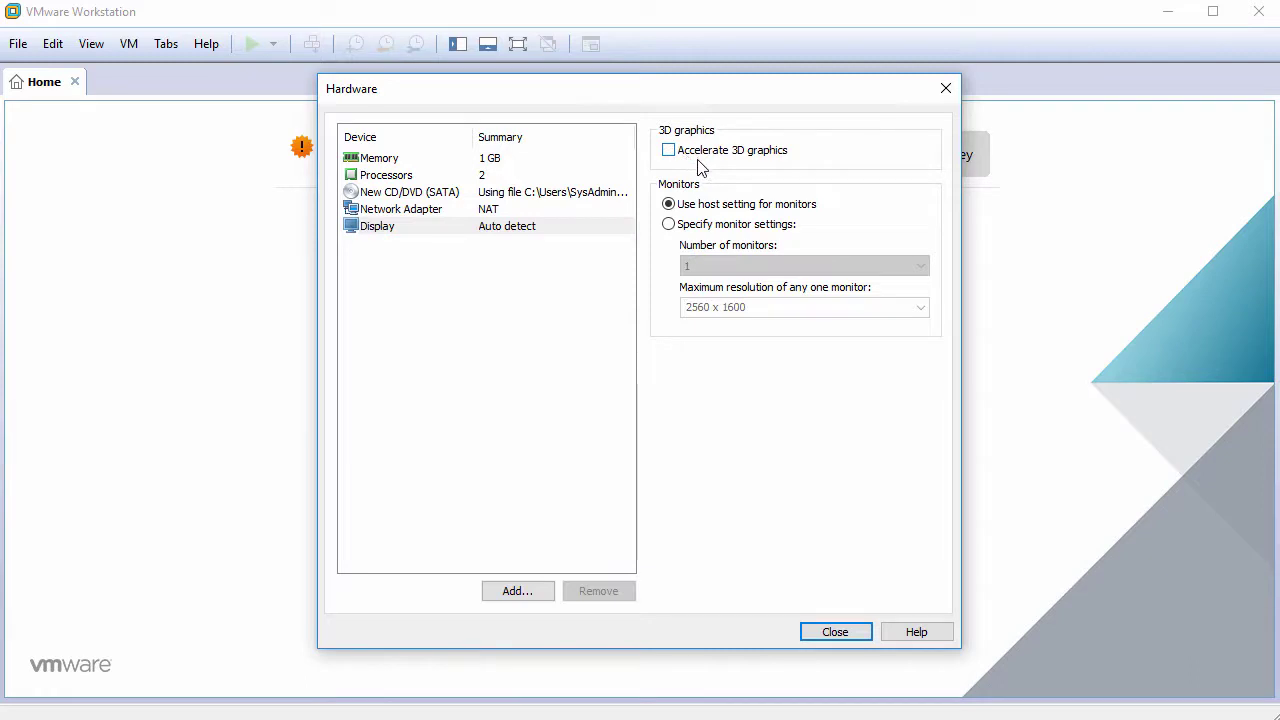
left_click(834, 632)
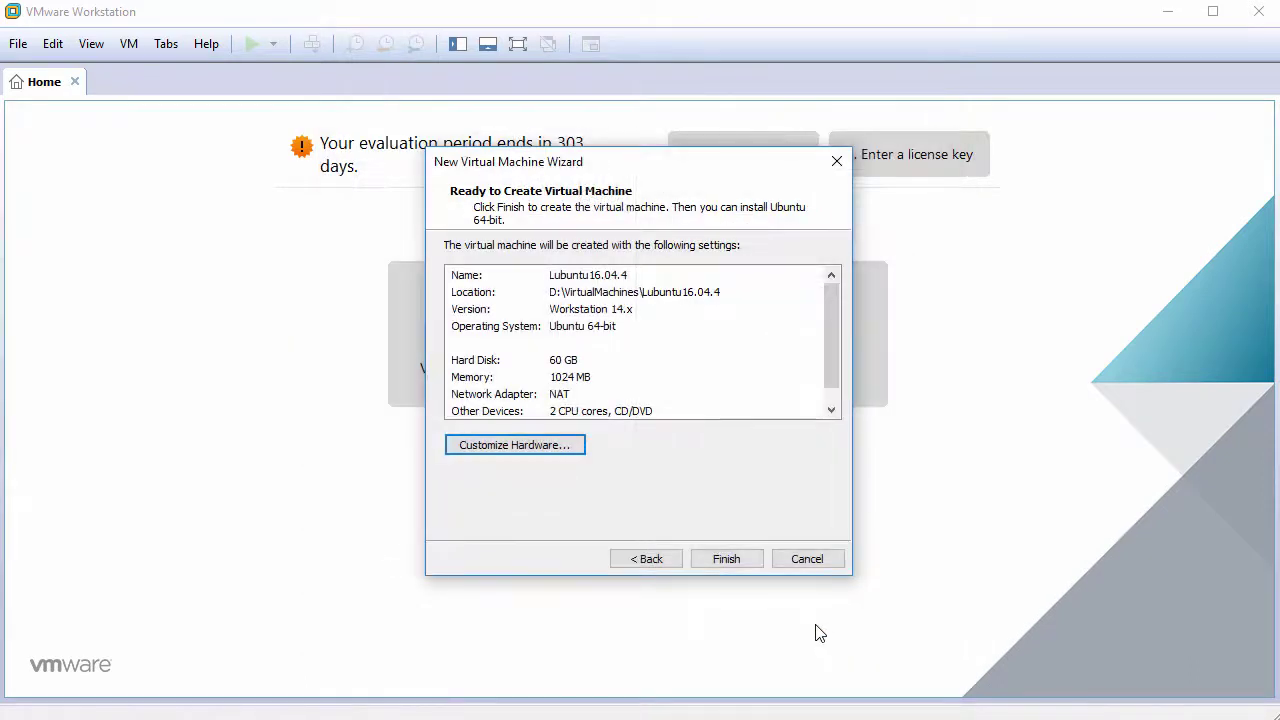
Finish creating the VM, power it on, and dismiss the installation hint bar.
left_click(726, 559)
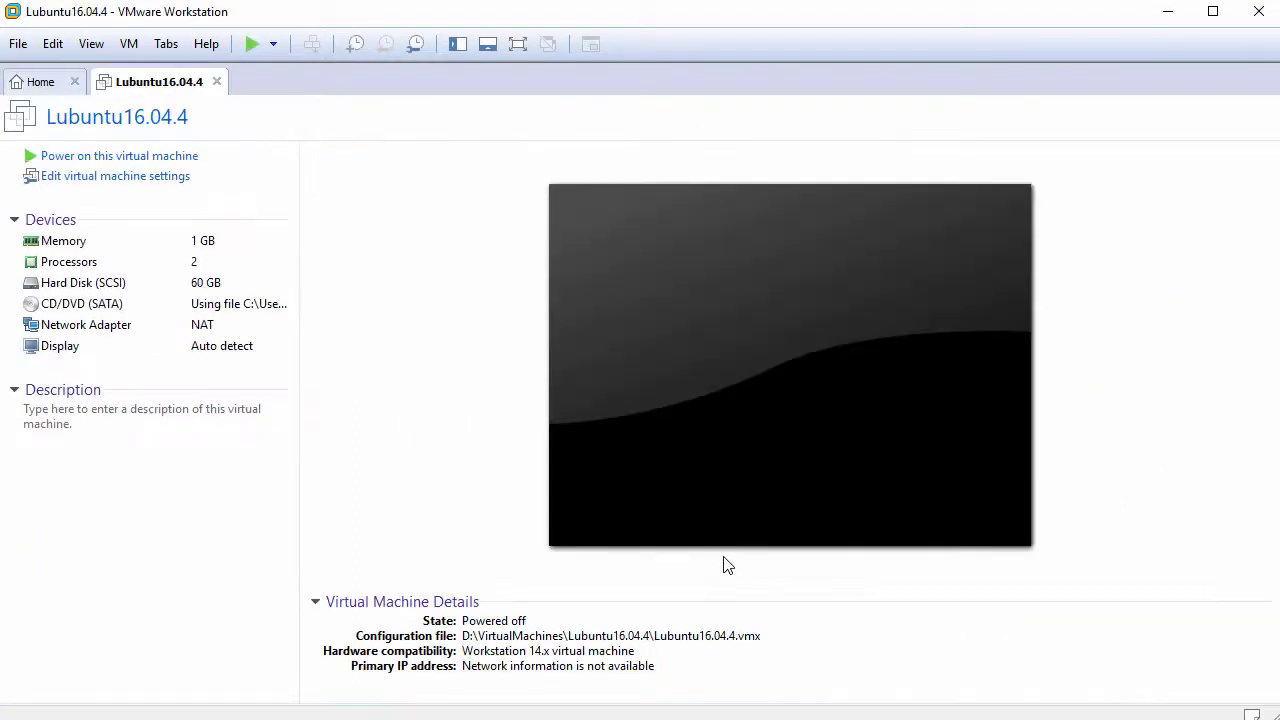
left_click(152, 158)
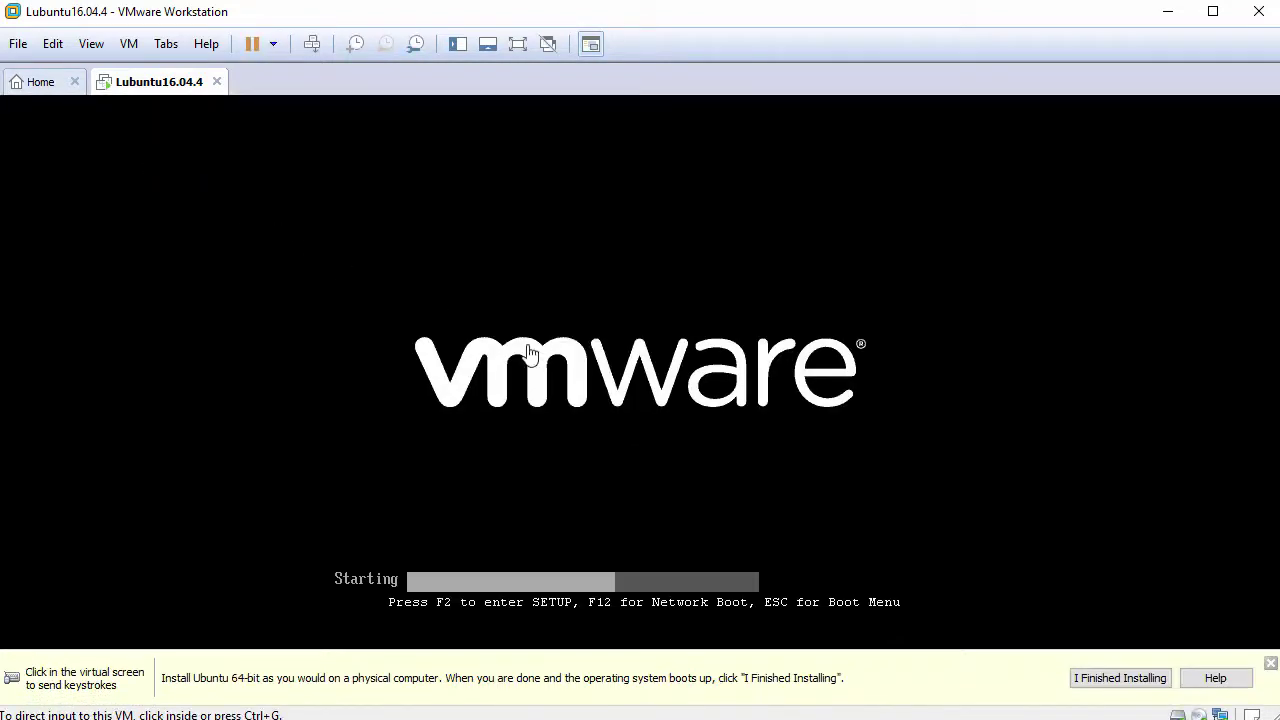
left_click(1270, 663)
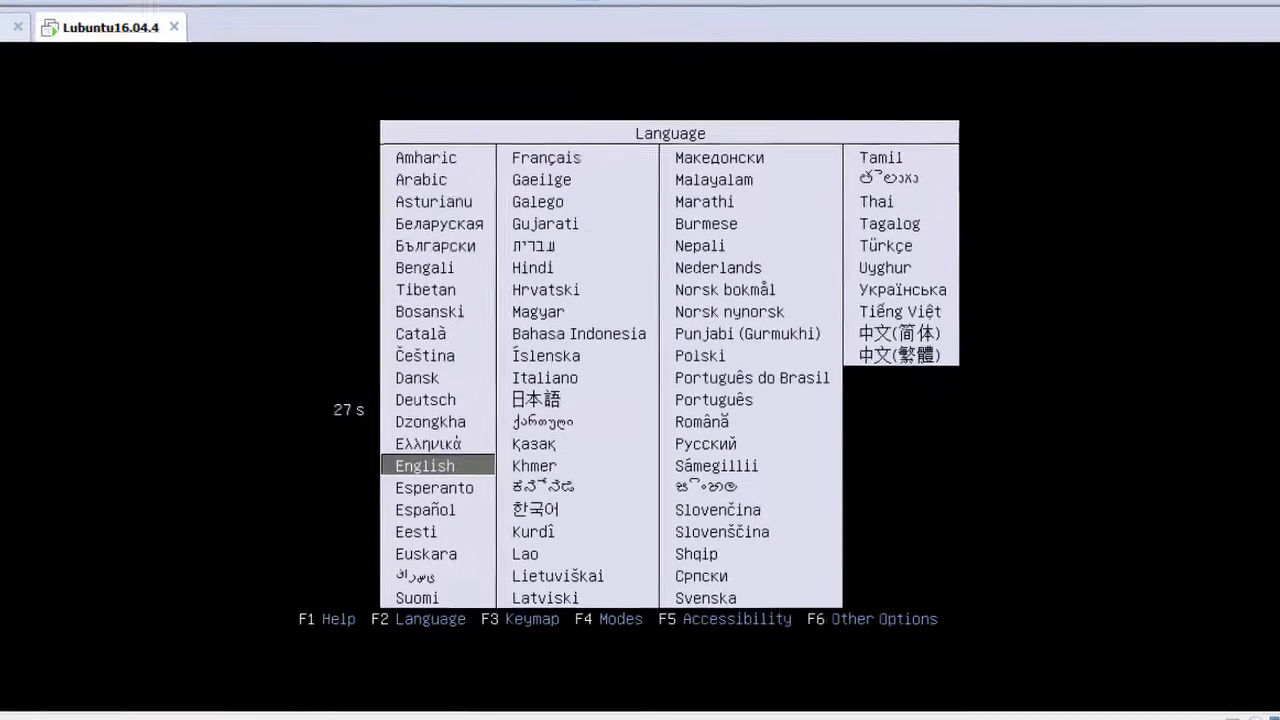
Accept English and boot Install Lubuntu from the boot menu.
key("Return")
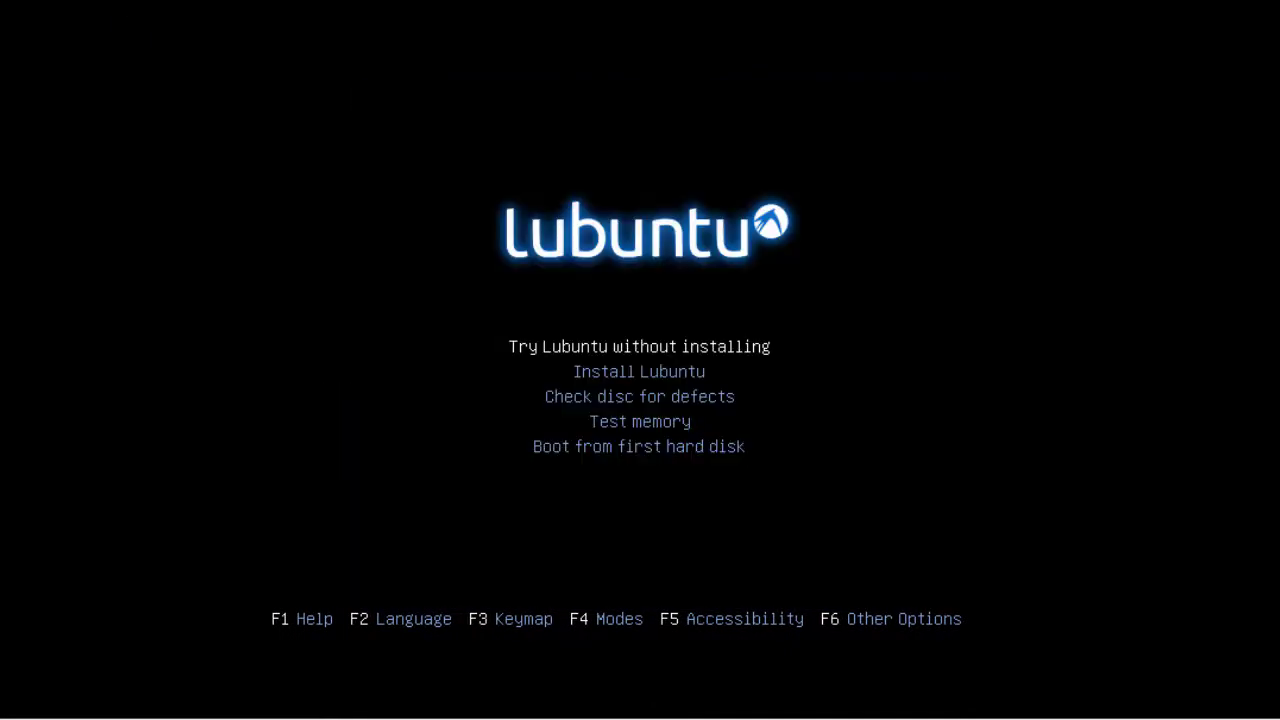
key("Down")
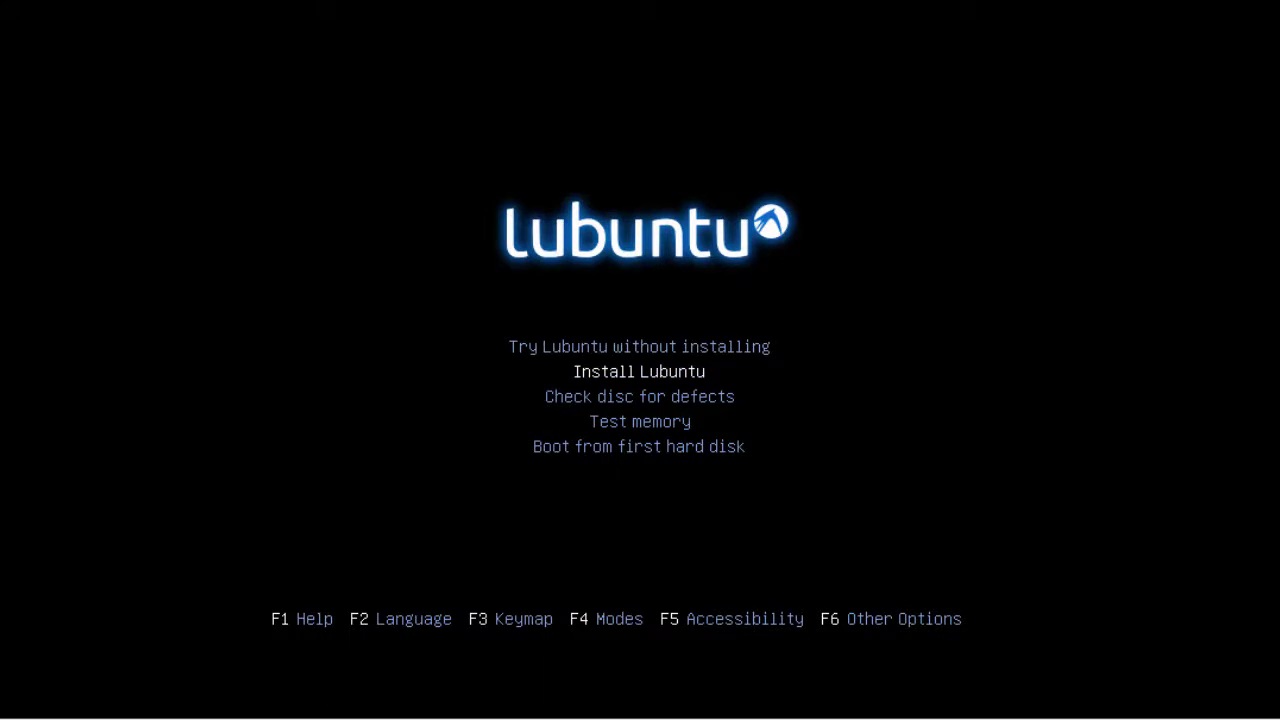
key("Return")
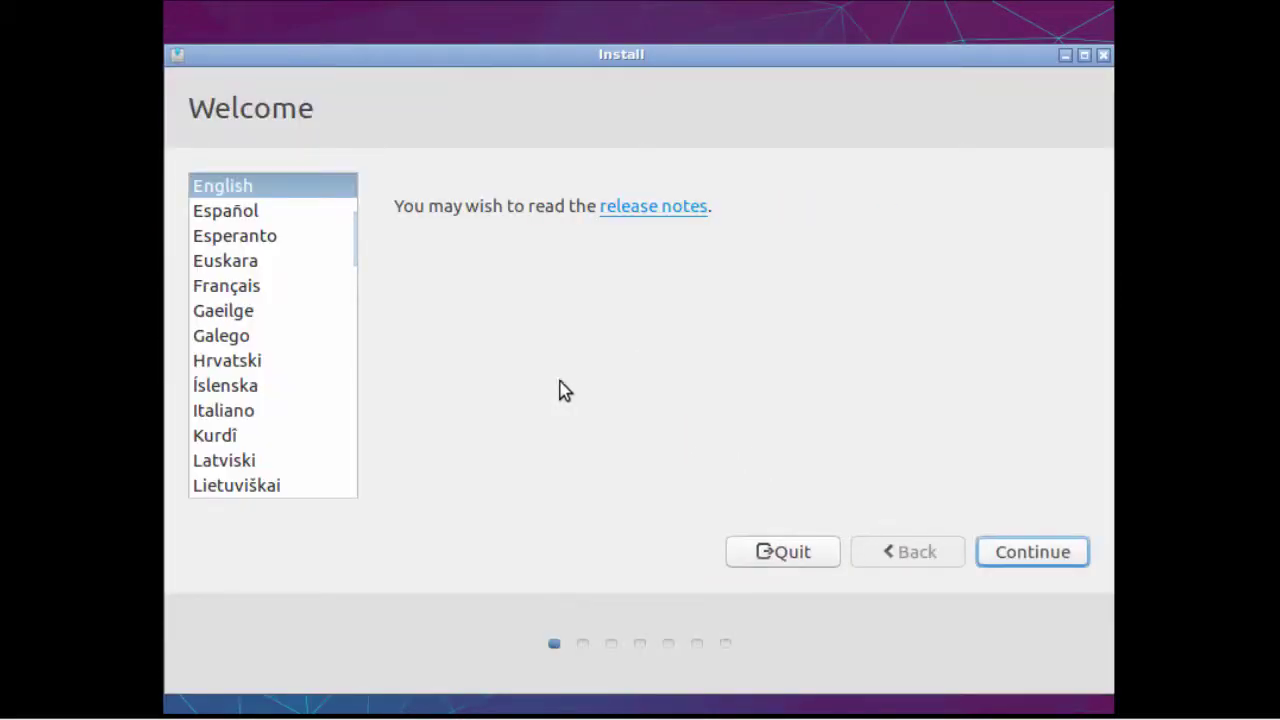
Keep English on Welcome, then enable downloading updates and installing third-party software.
left_click_drag(192, 110, 345, 112)
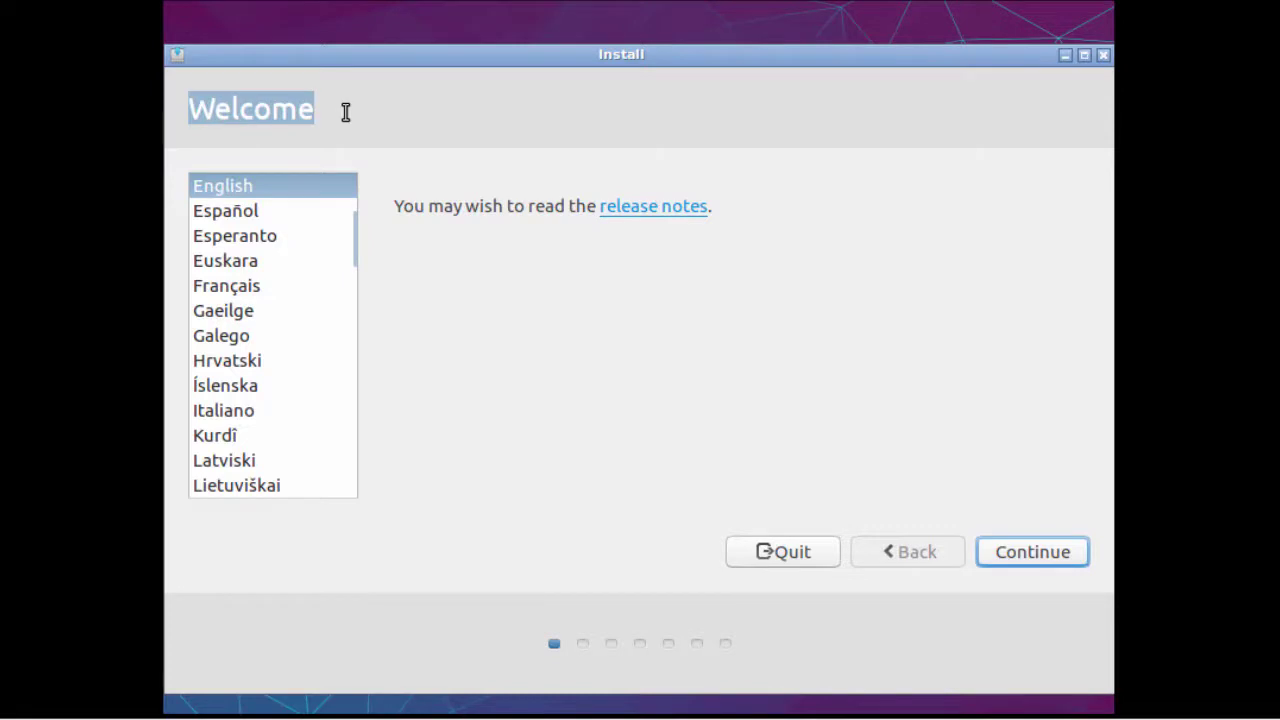
mouse_move(352, 242)
left_mouse_down()
mouse_move(355, 289)
mouse_move(361, 228)
left_mouse_up()
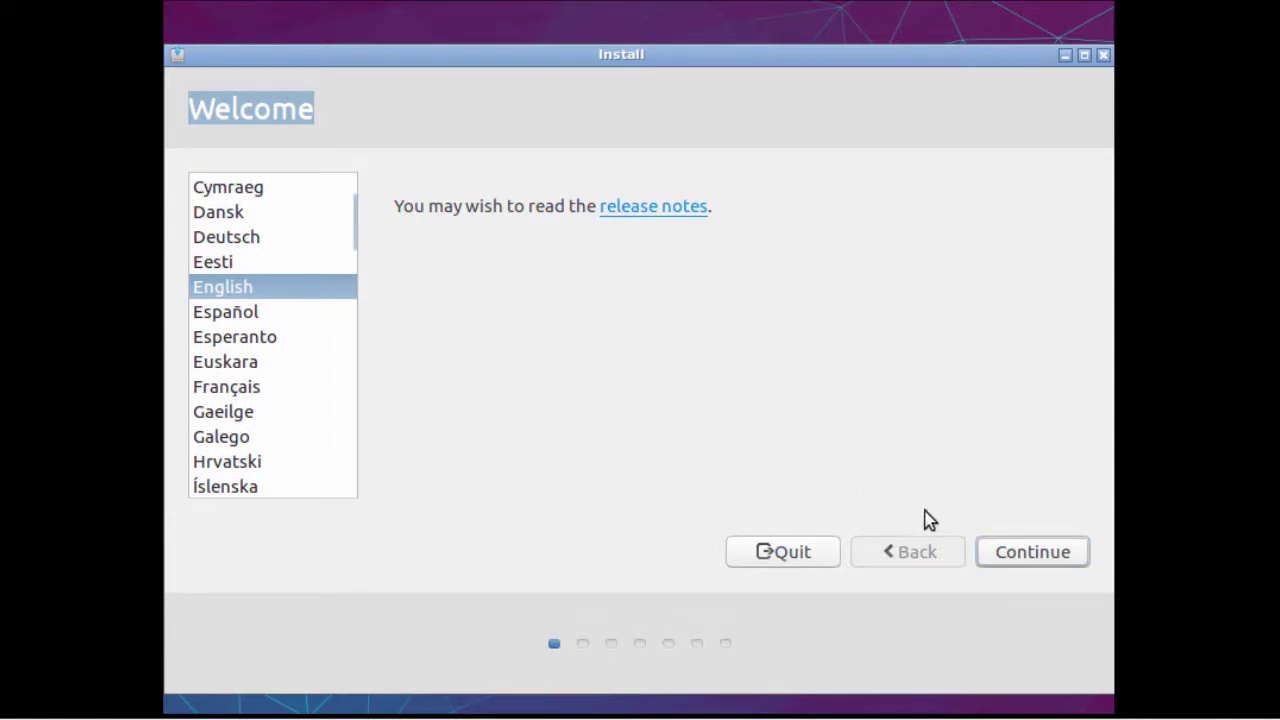
left_click(1020, 560)
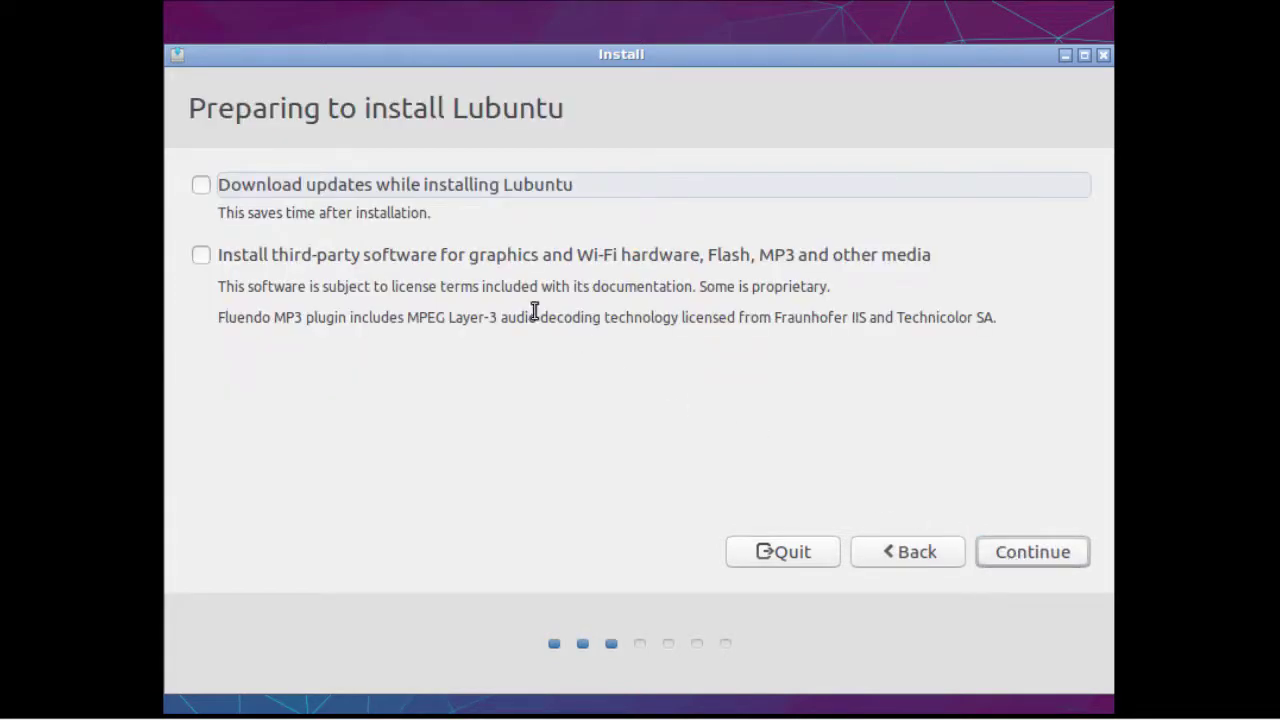
left_click_drag(189, 108, 574, 111)
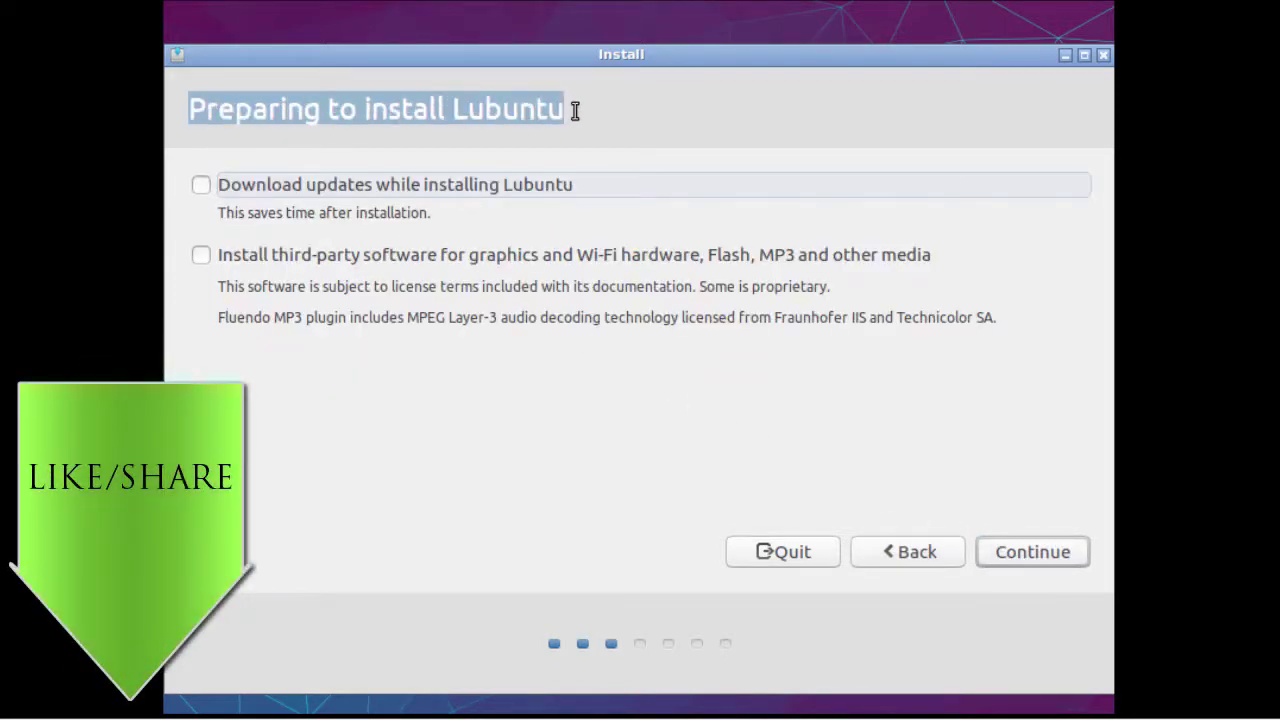
left_click(202, 186)
left_click(202, 256)
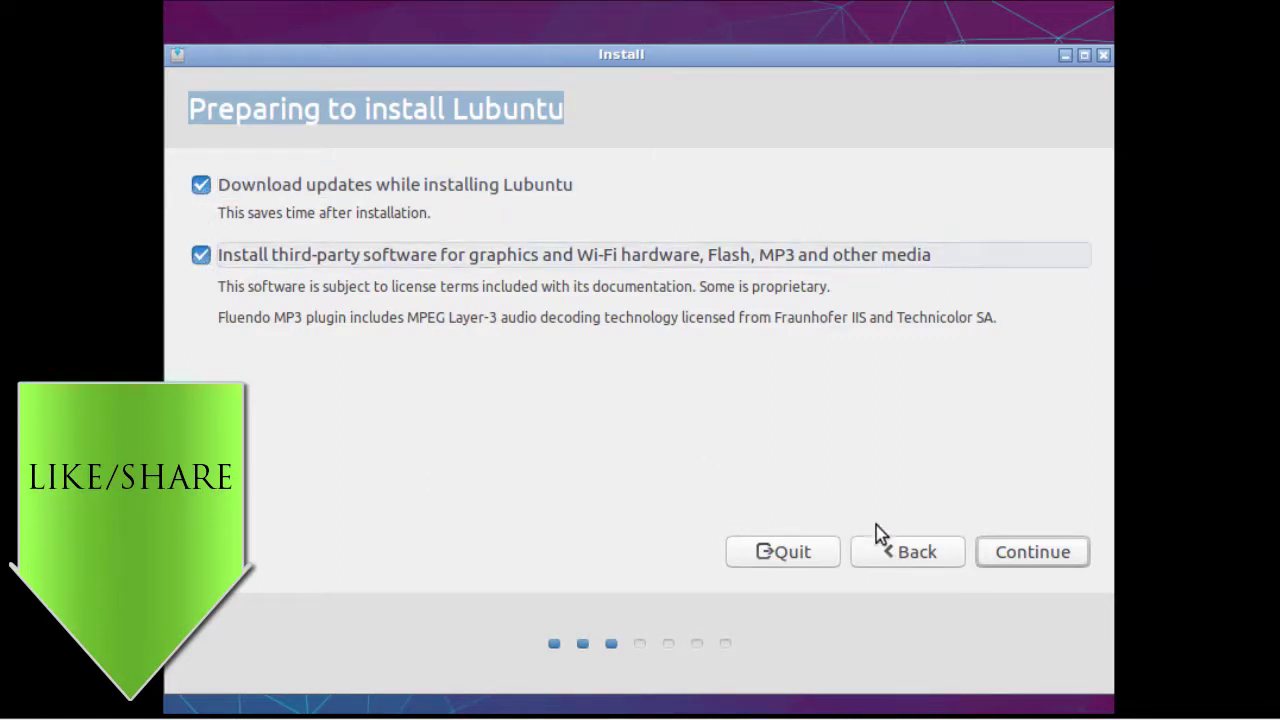
left_click(1030, 563)
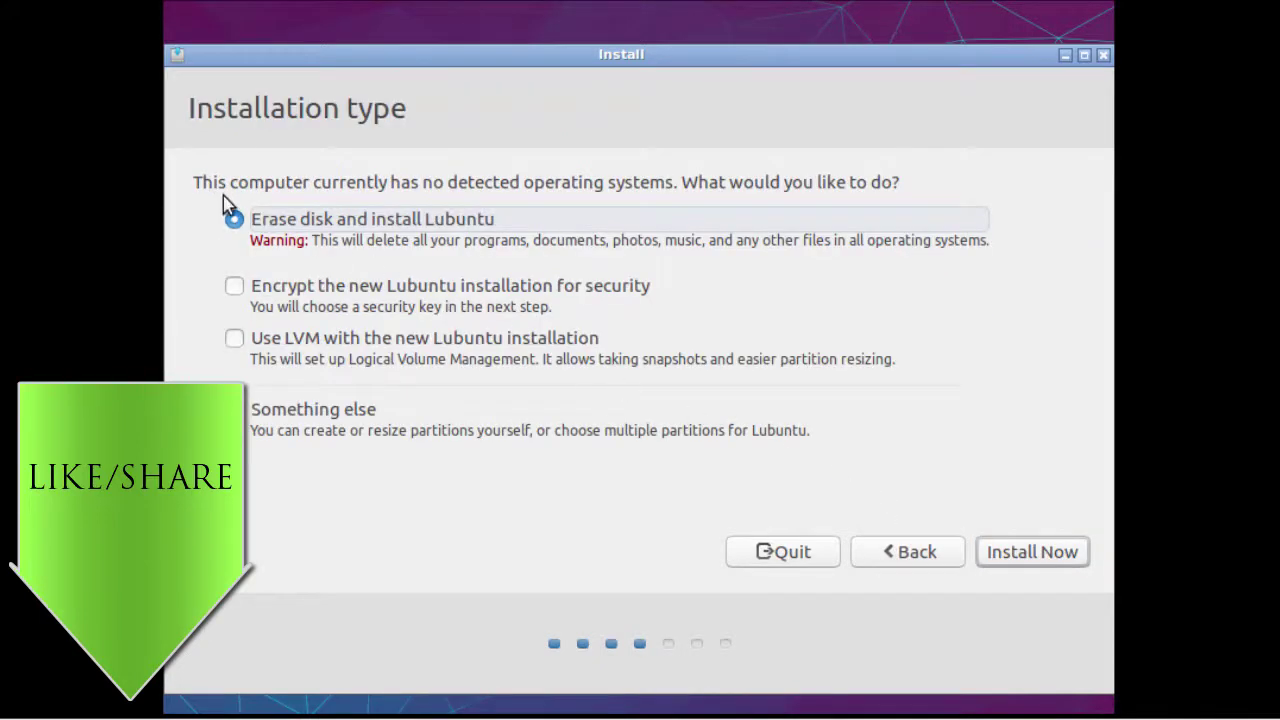
Install Now with Erase disk and install Lubuntu, approving the partition changes.
left_click_drag(195, 180, 894, 183)
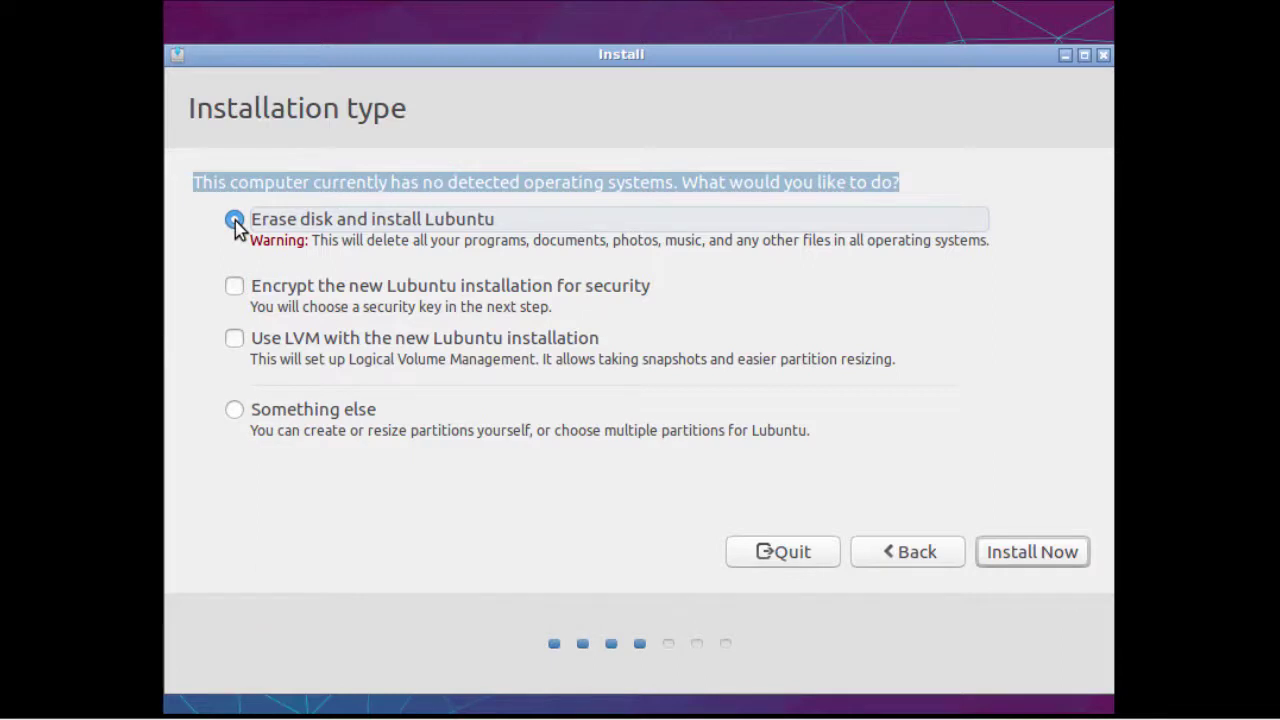
left_click(1043, 558)
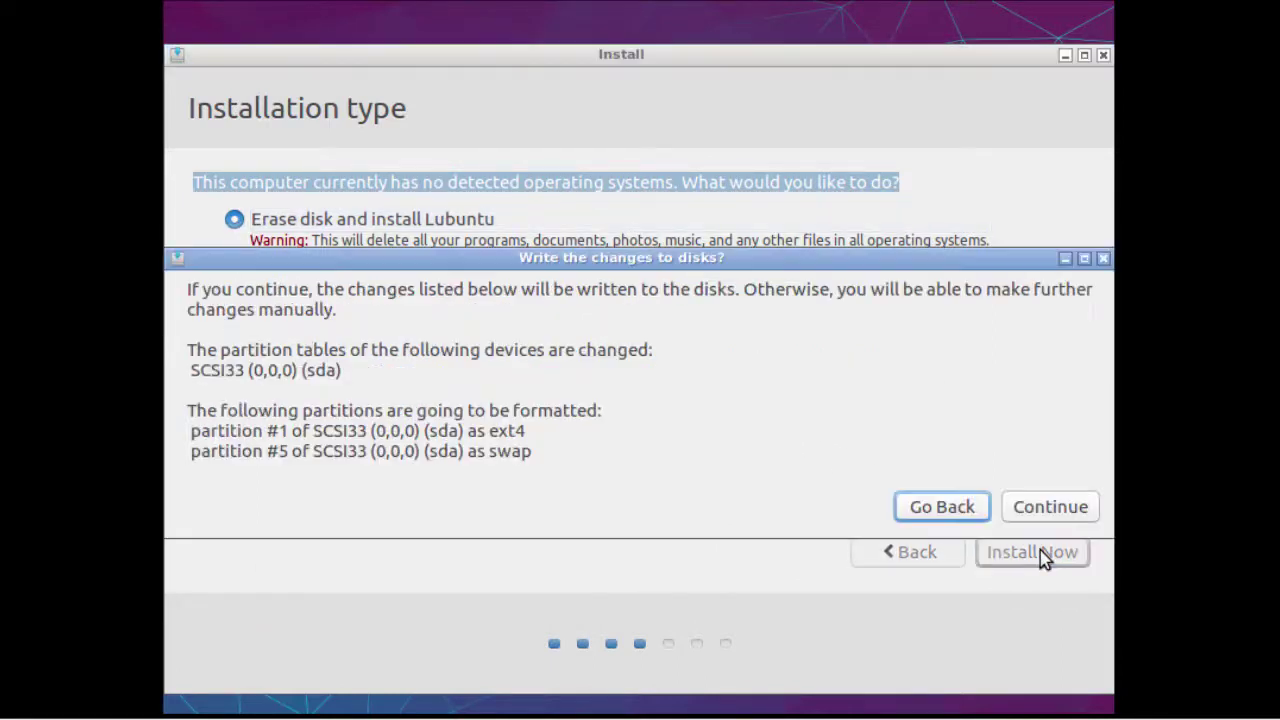
left_click(1043, 508)
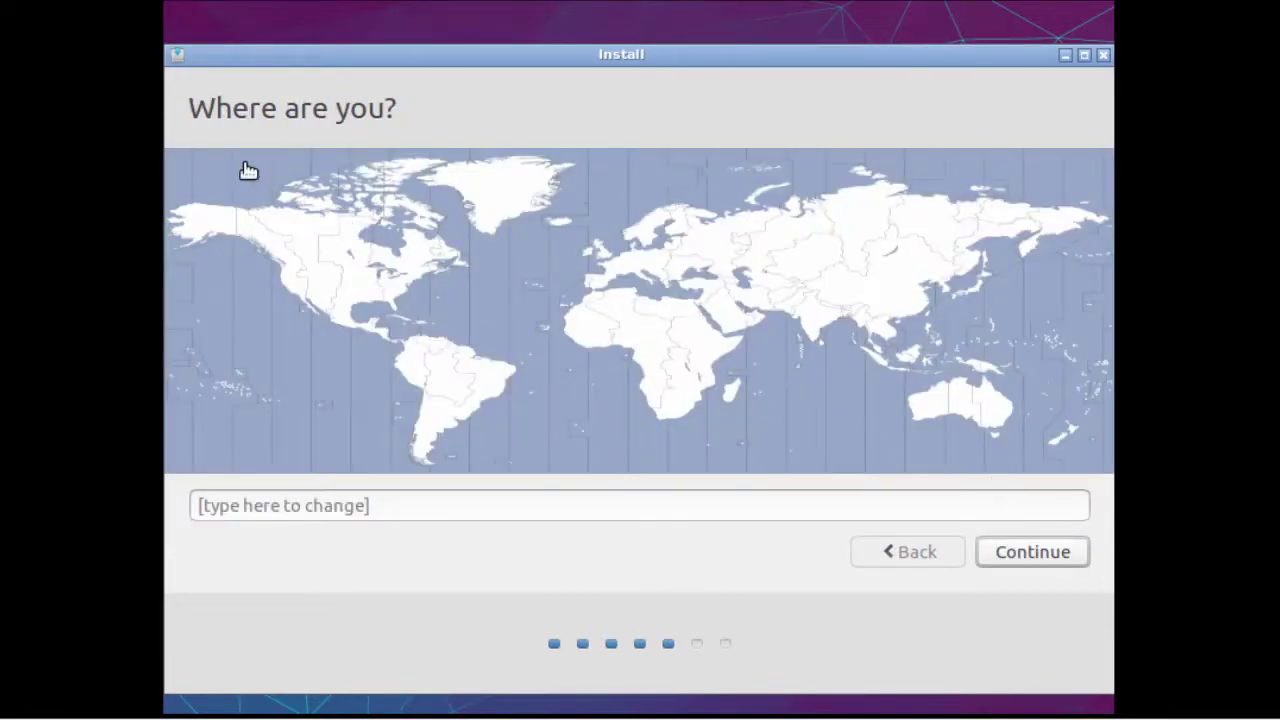
Set the time zone to New York and keep the English (US) keyboard layout.
left_click_drag(189, 108, 429, 106)
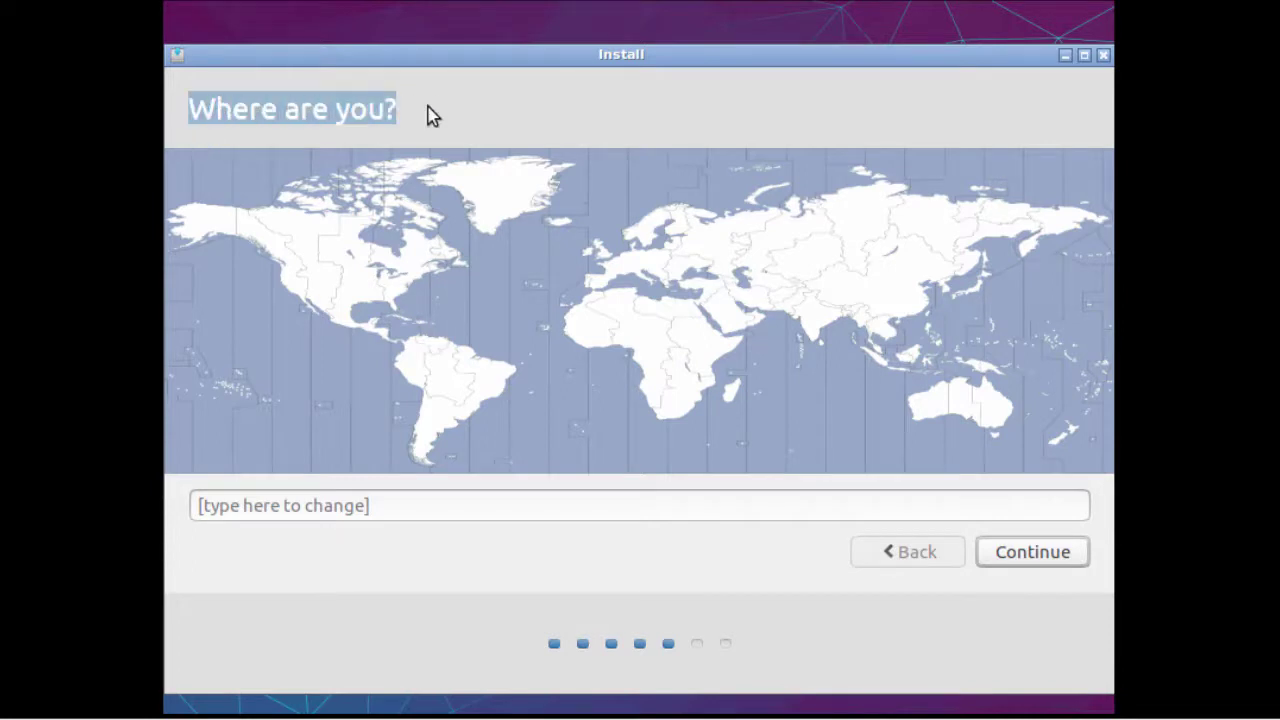
left_click(404, 287)
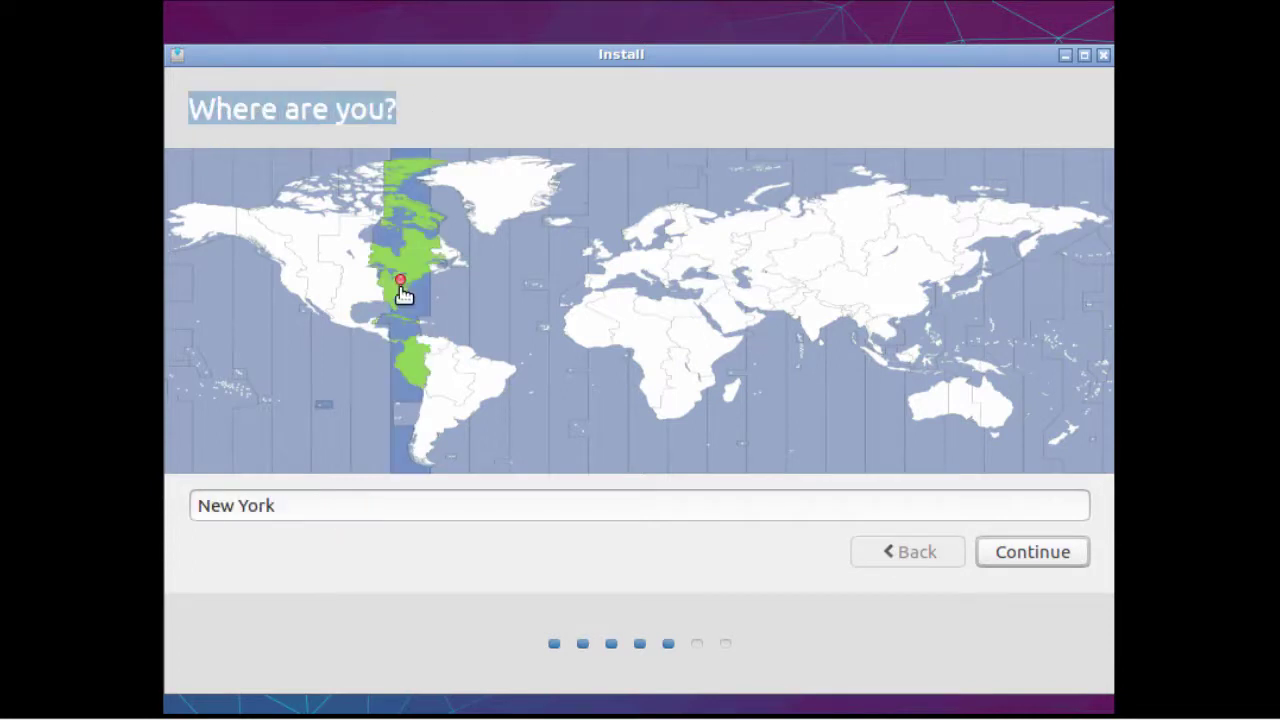
left_click(1041, 549)
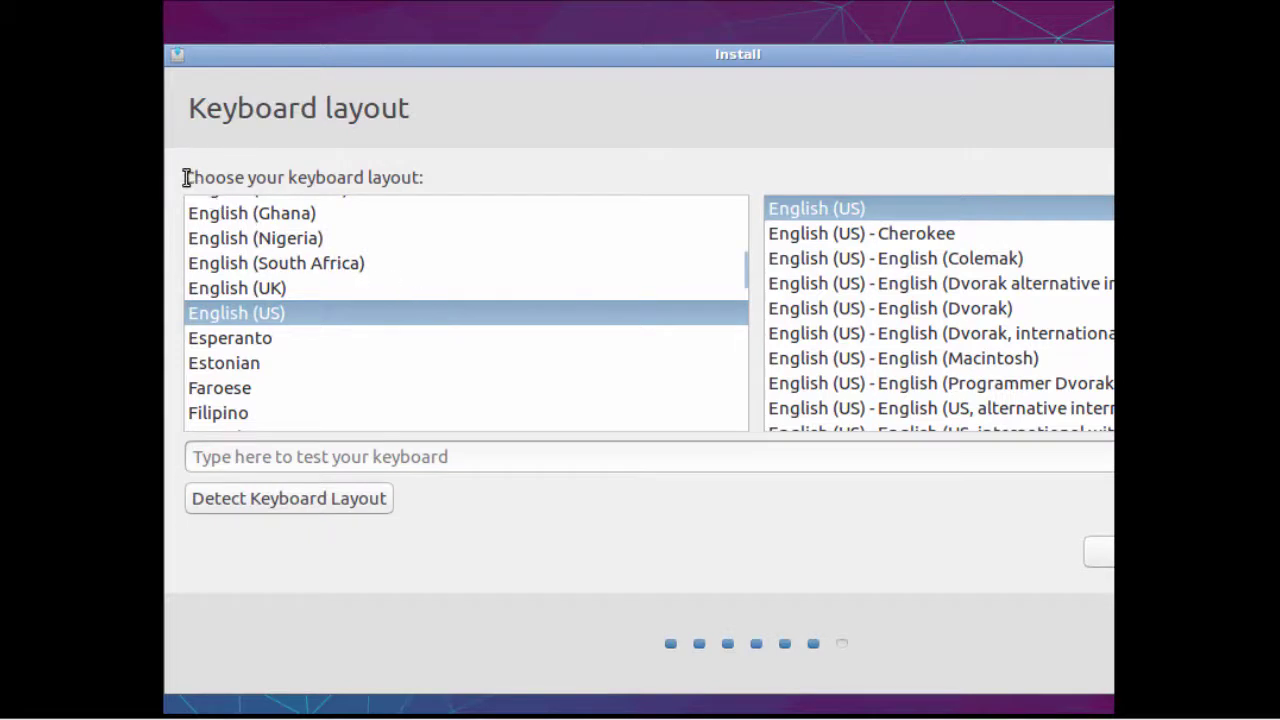
left_click_drag(184, 177, 453, 175)
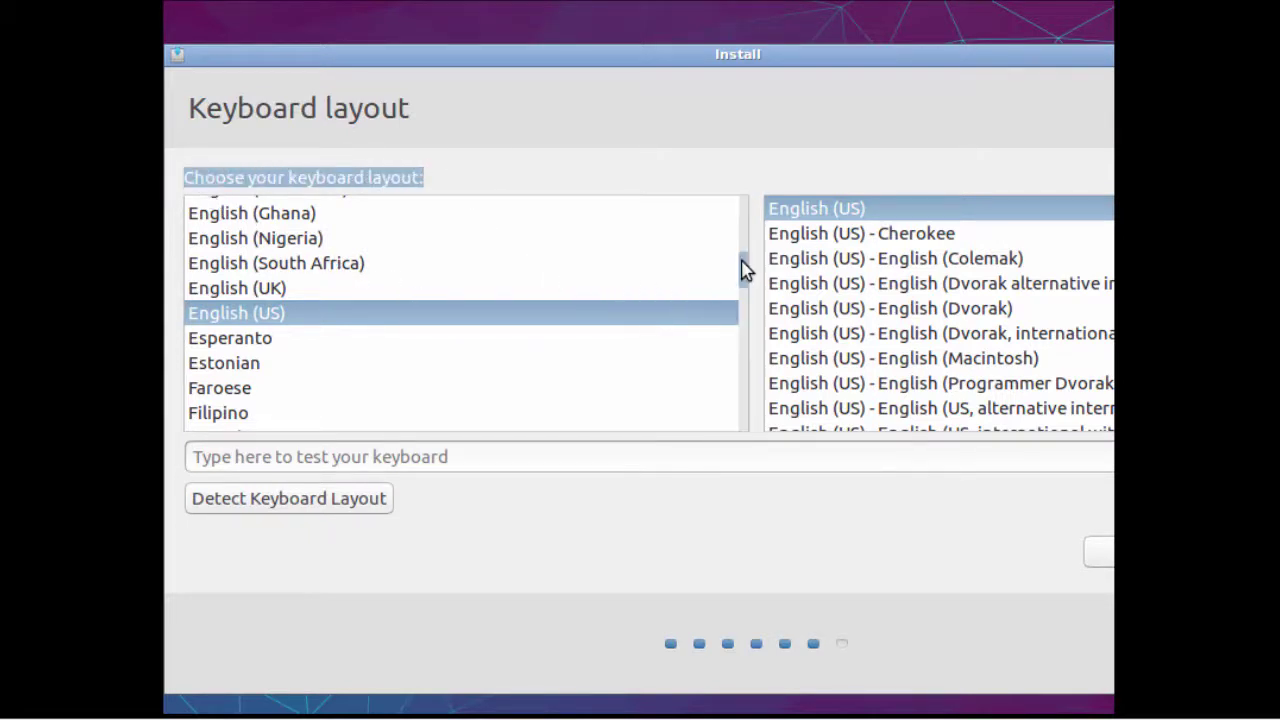
mouse_move(740, 269)
left_mouse_down()
mouse_move(742, 292)
mouse_move(737, 266)
left_mouse_up()
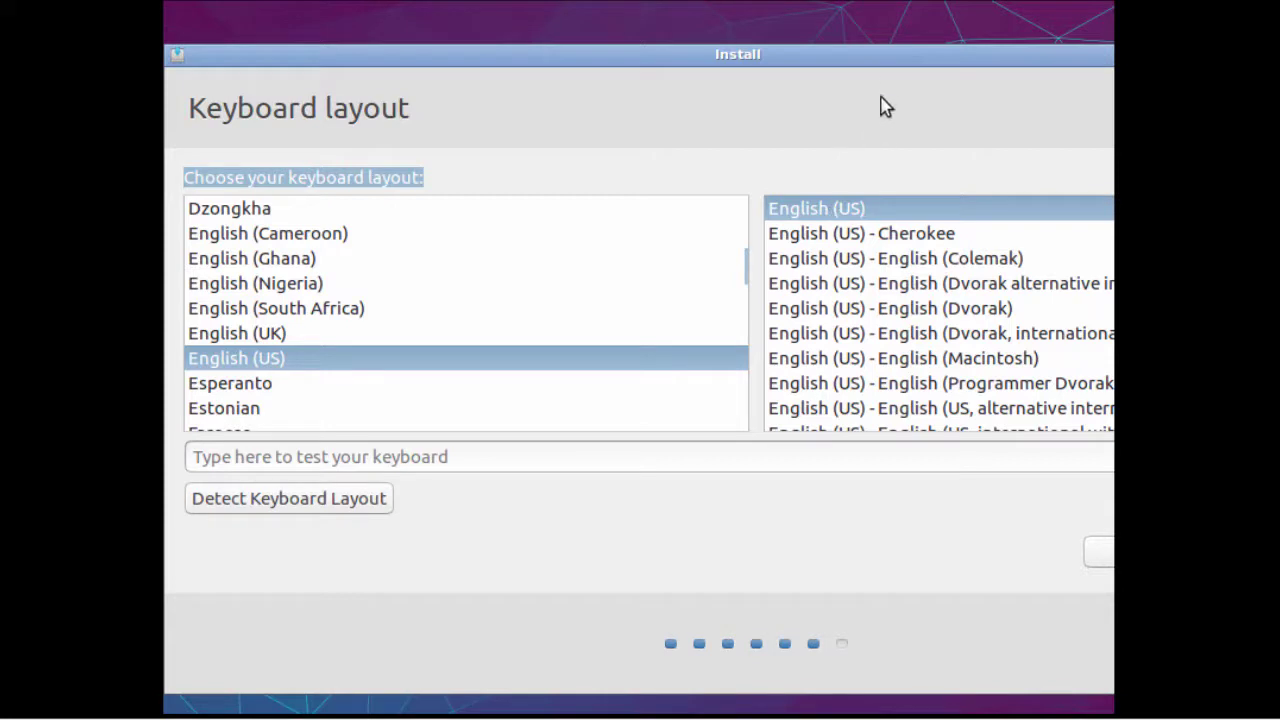
left_click_drag(889, 56, 694, 53)
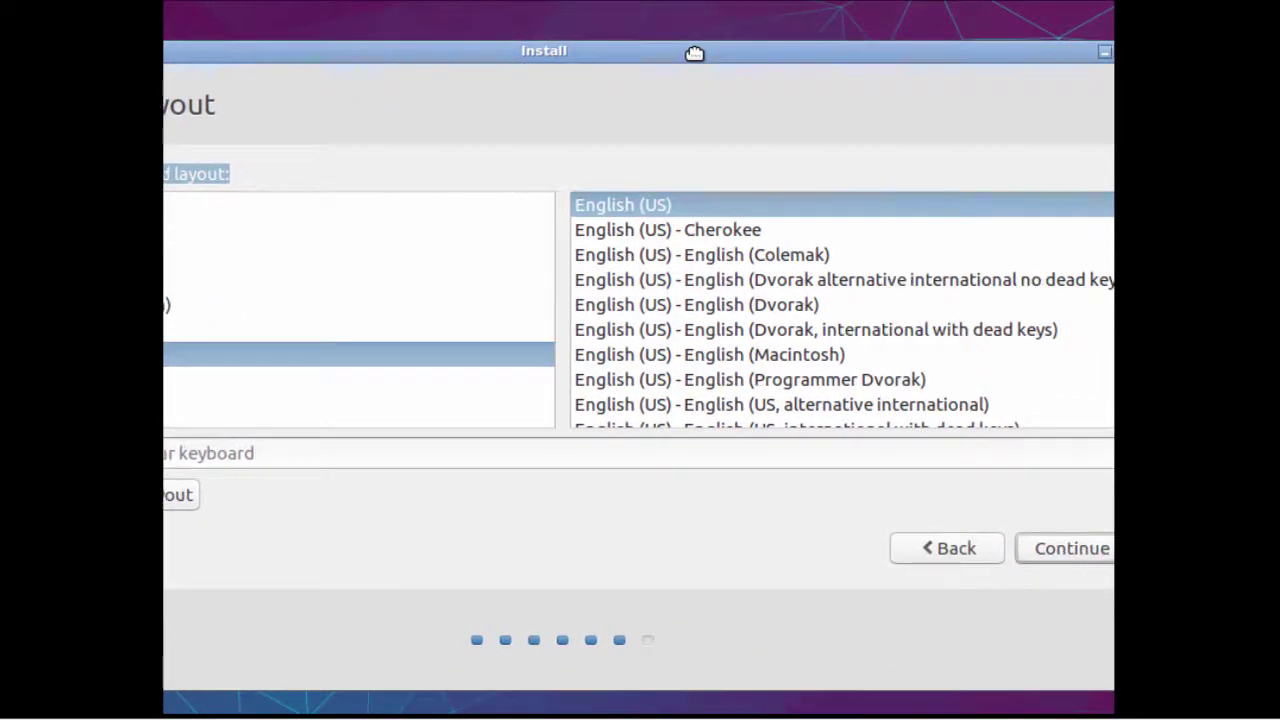
left_click(1068, 549)
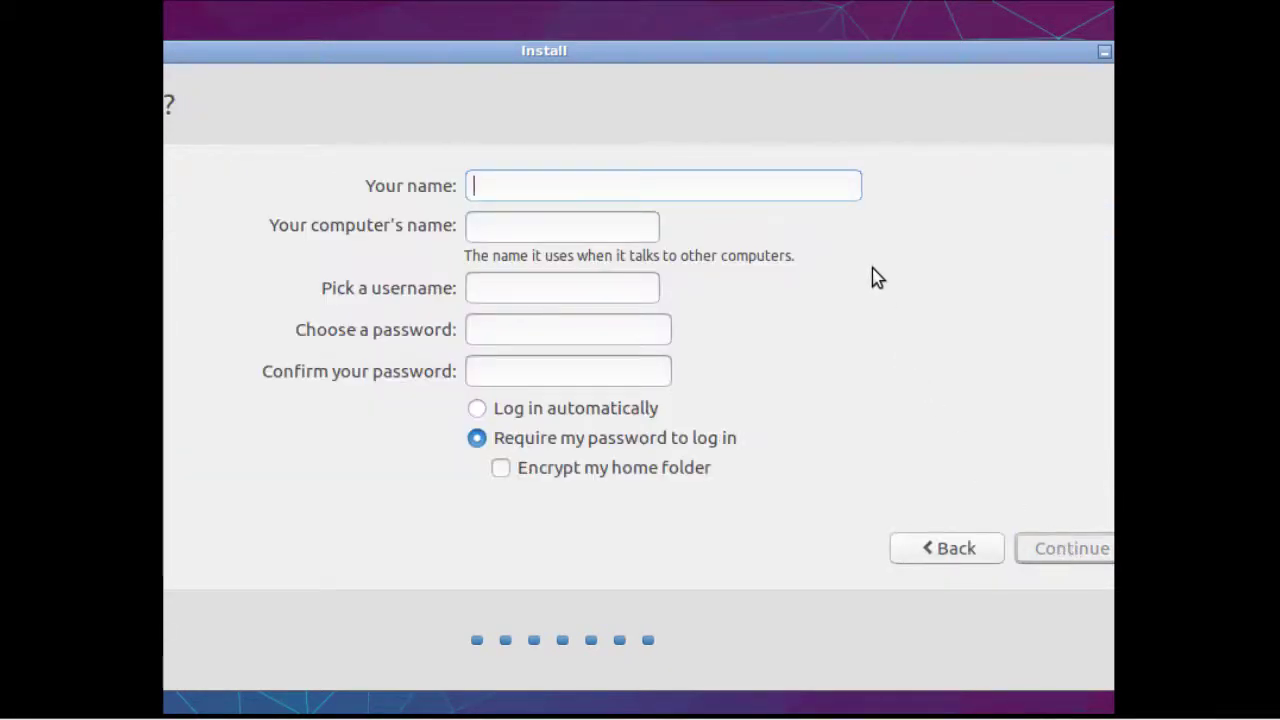
Enter the user's full name, computer name lubuntu2018, a username and matching password, and continue.
type("John Smith")
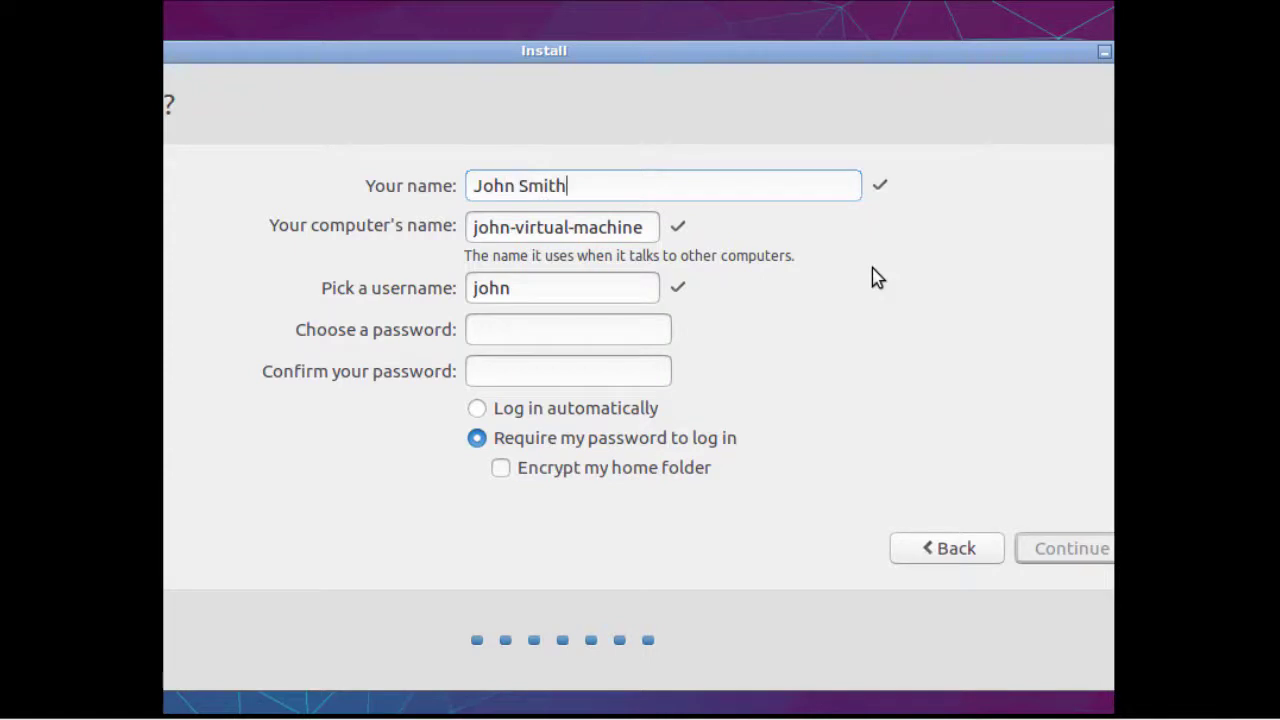
key("Tab")
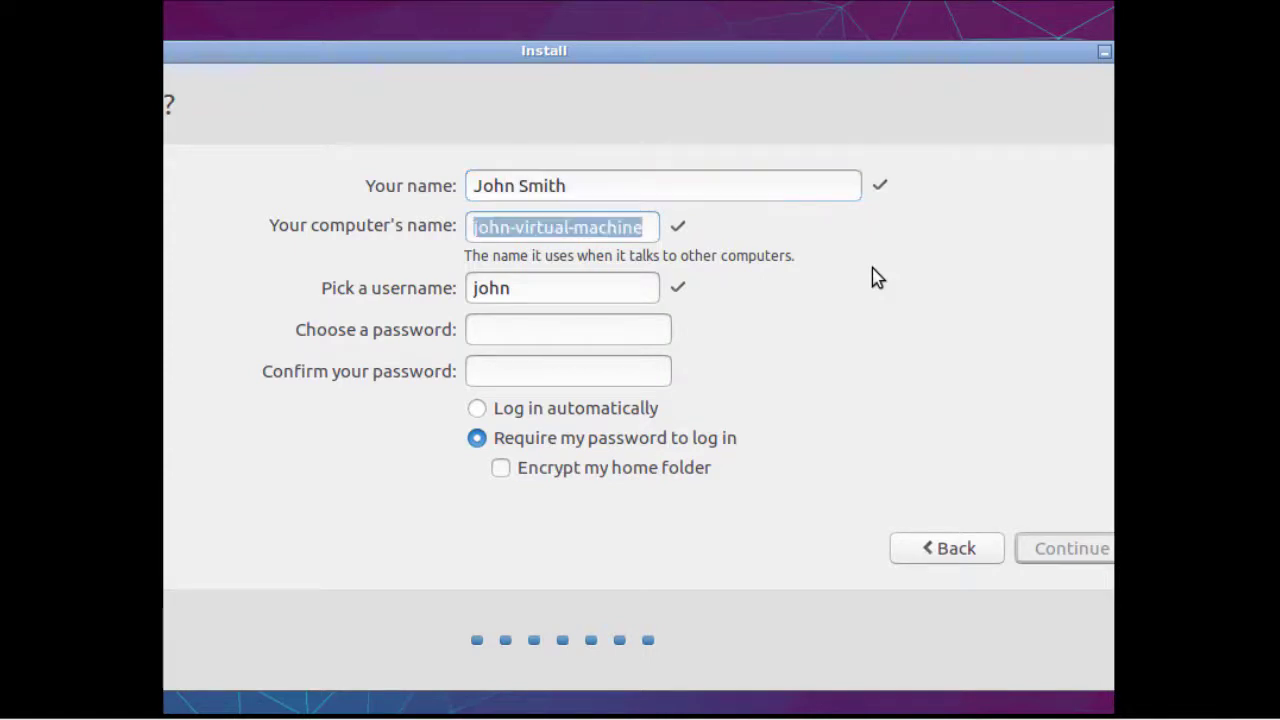
type("lubuntu")
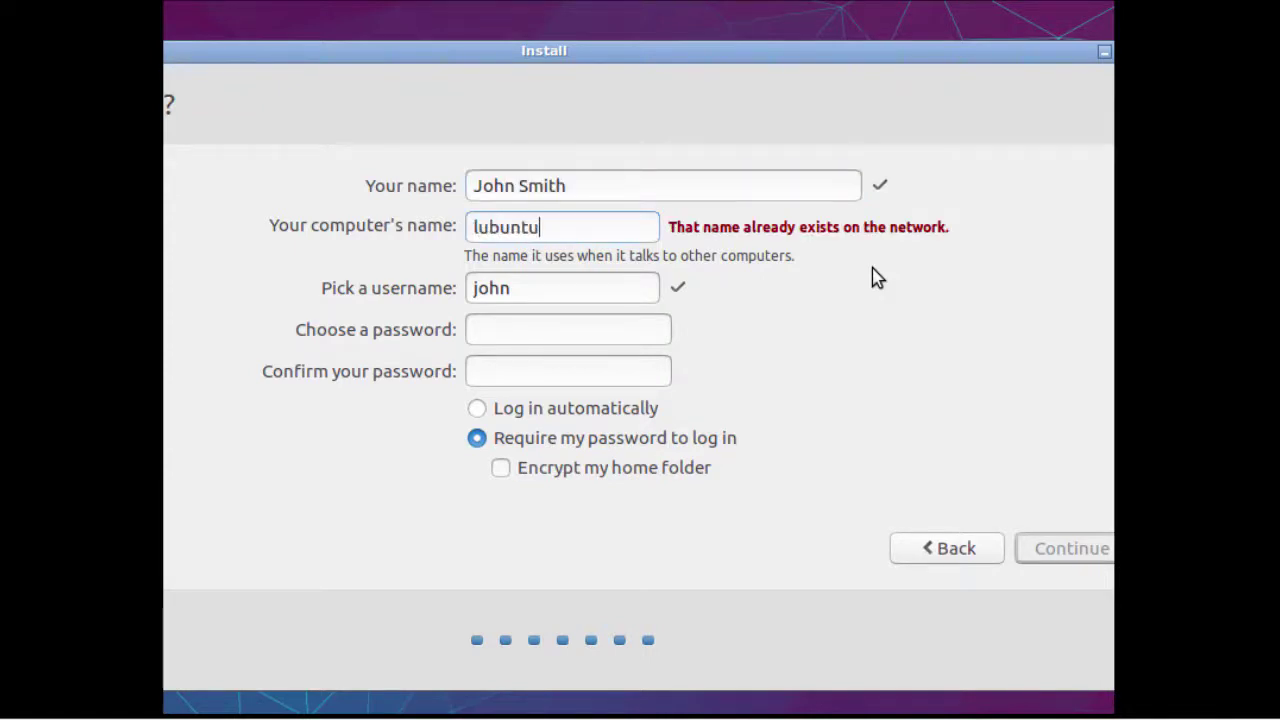
type("2018")
key("Tab")
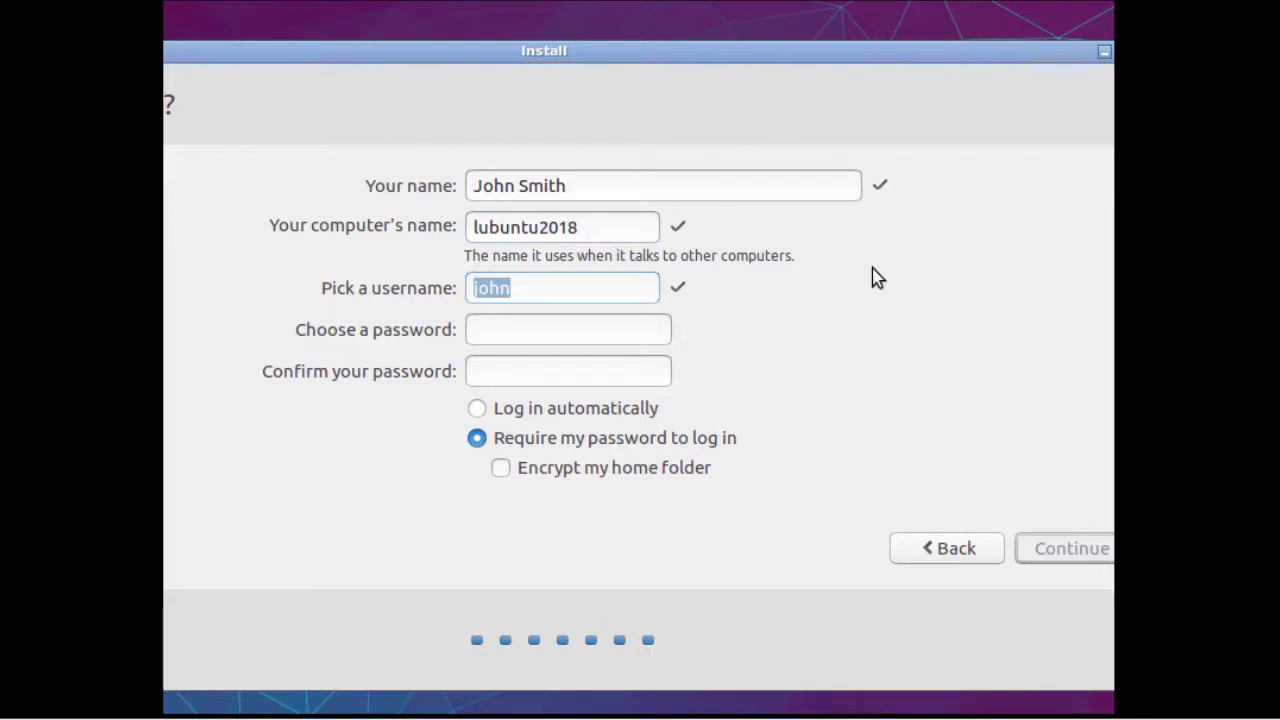
key("BackSpace")
type("john")
key("Tab")
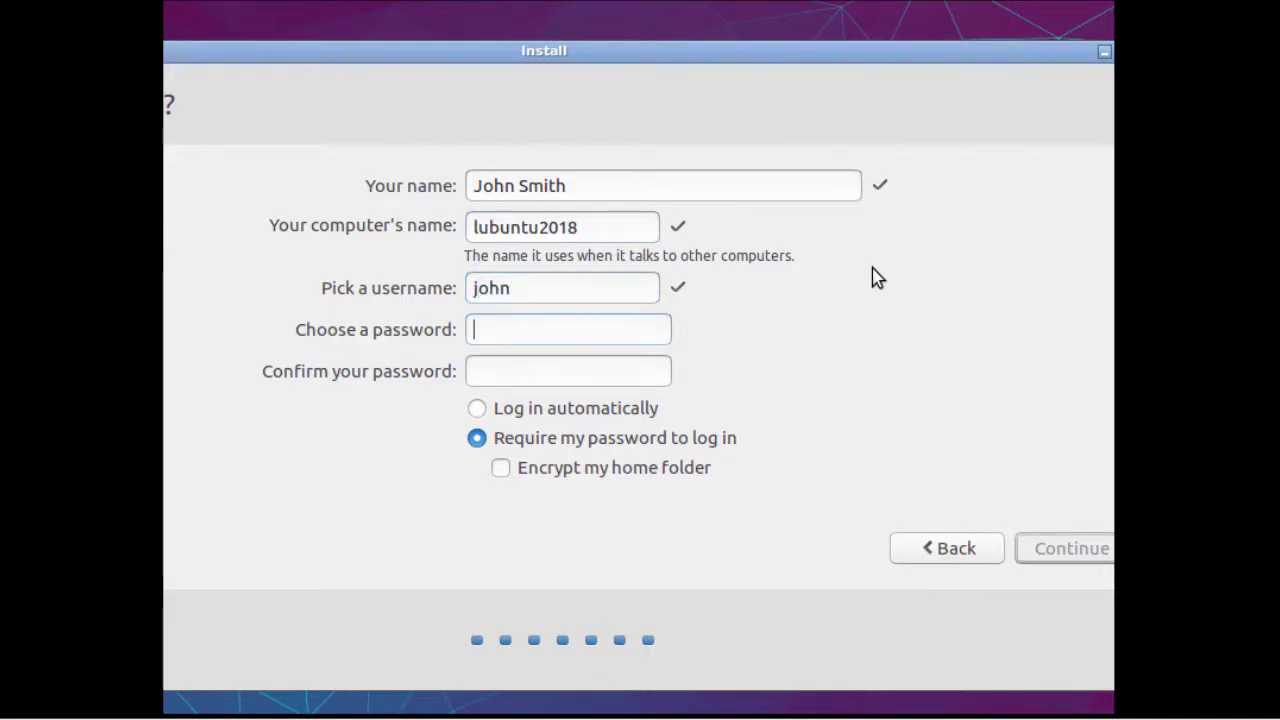
type("••••••••••")
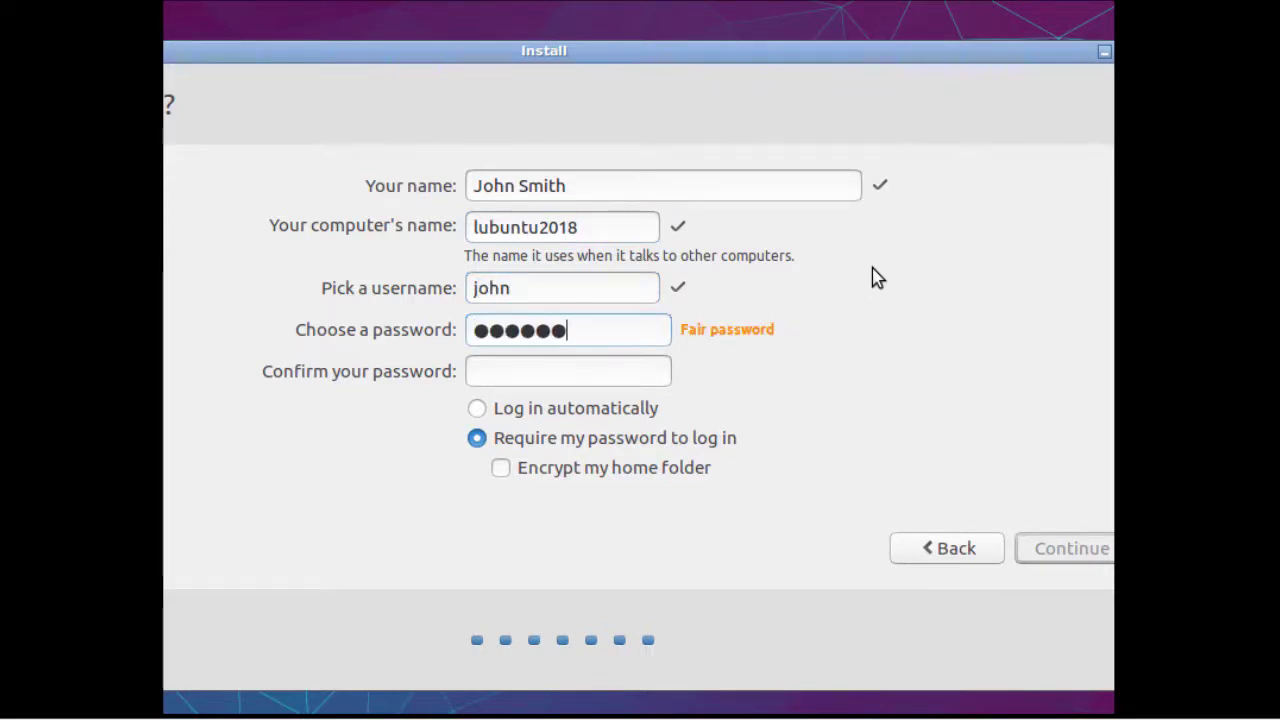
key("Tab")
type("••••••")
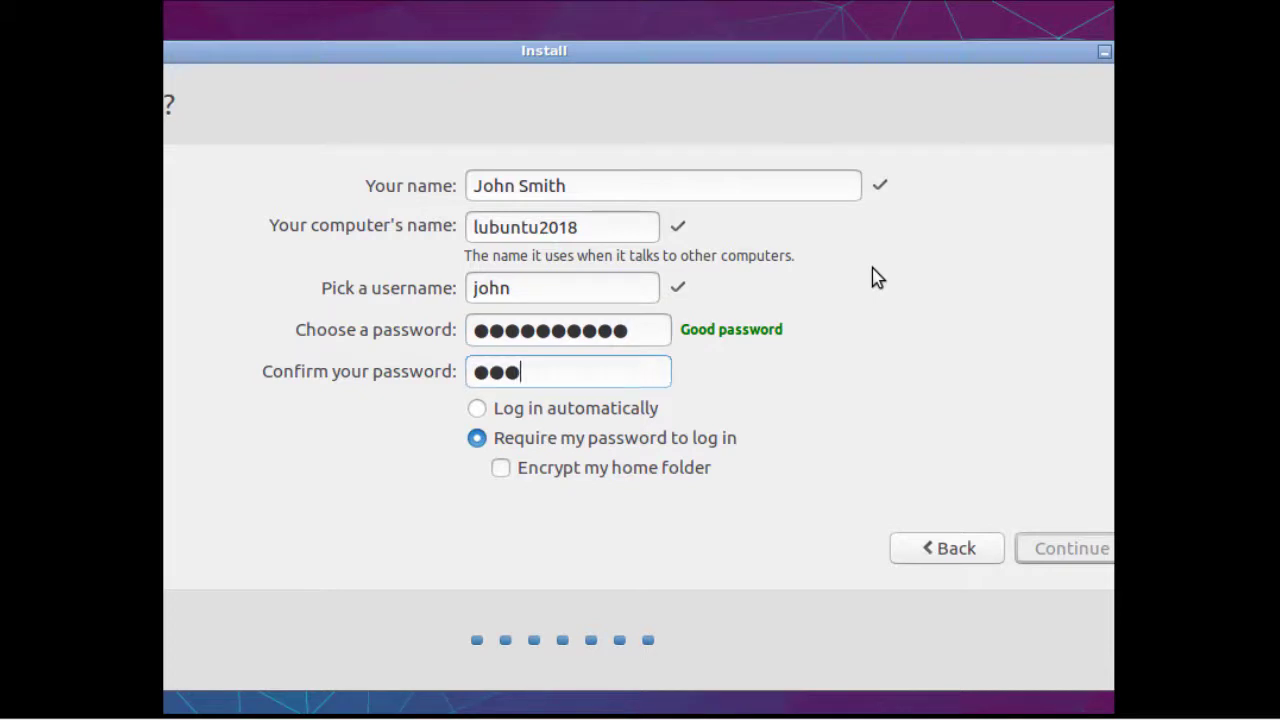
type("•")
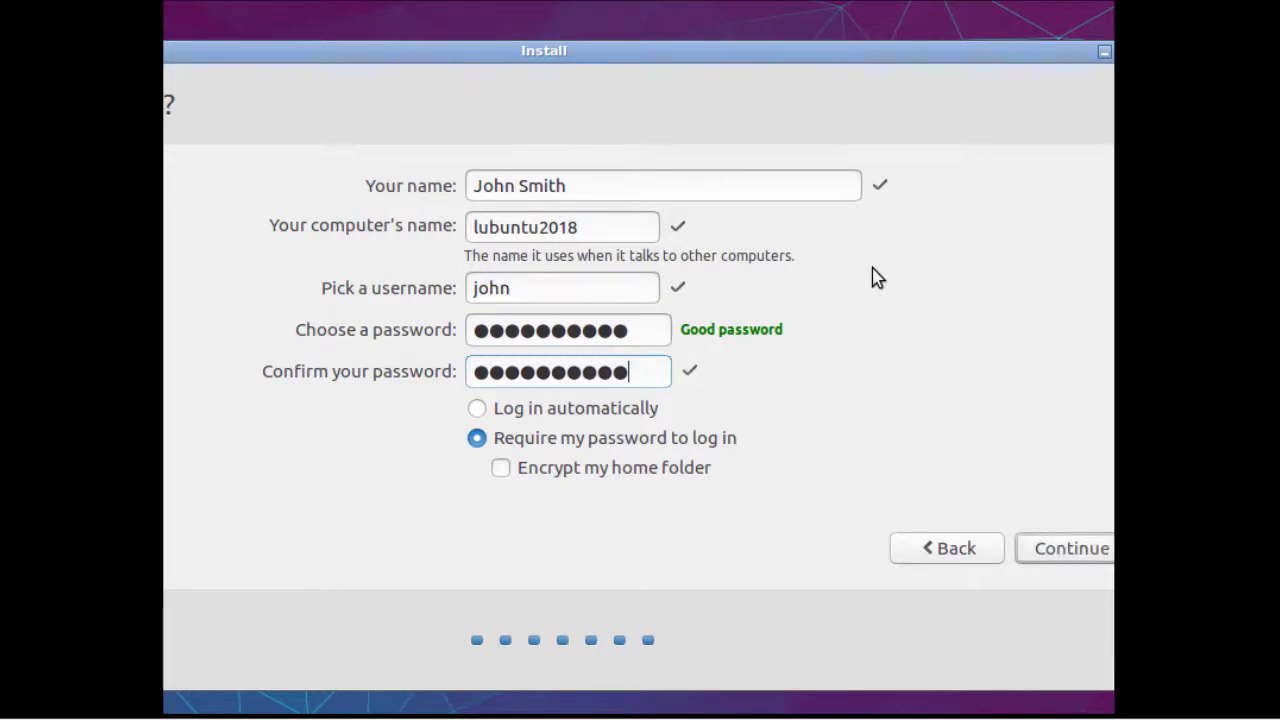
left_click(1072, 552)
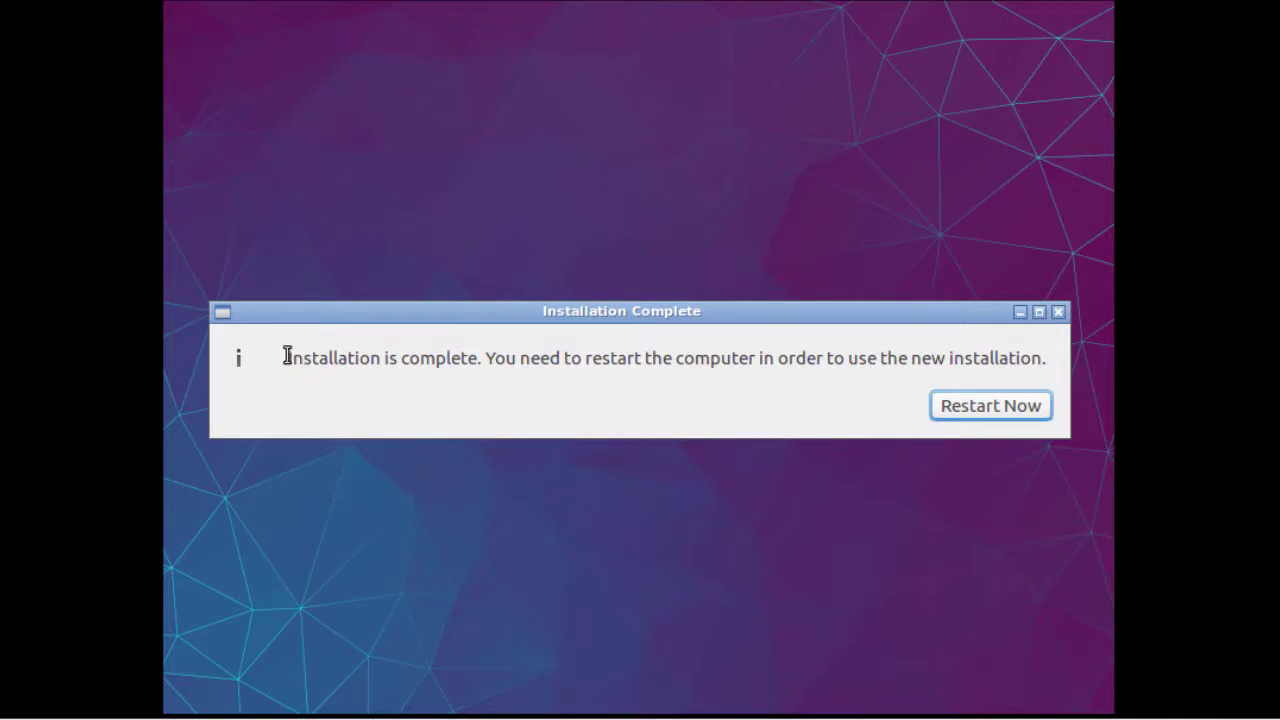
Restart the guest, confirm the remove-medium prompt, and type the account password at login.
left_click_drag(286, 358, 482, 363)
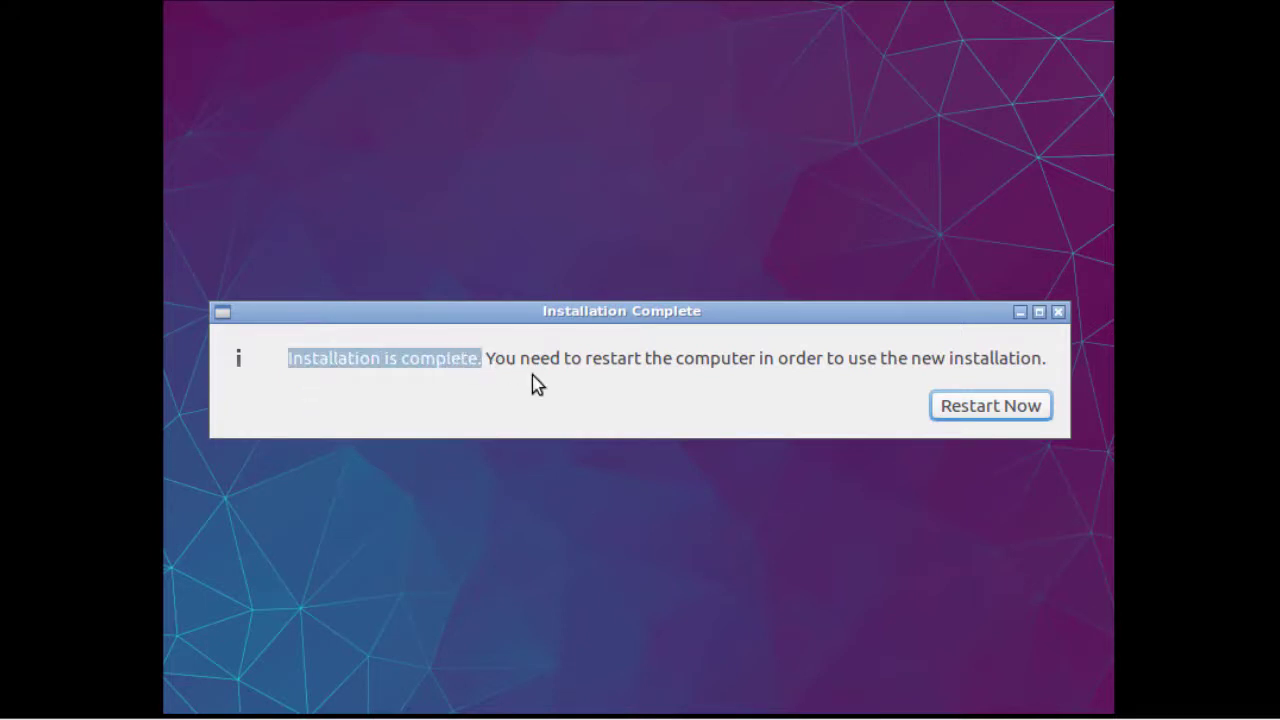
left_click(984, 411)
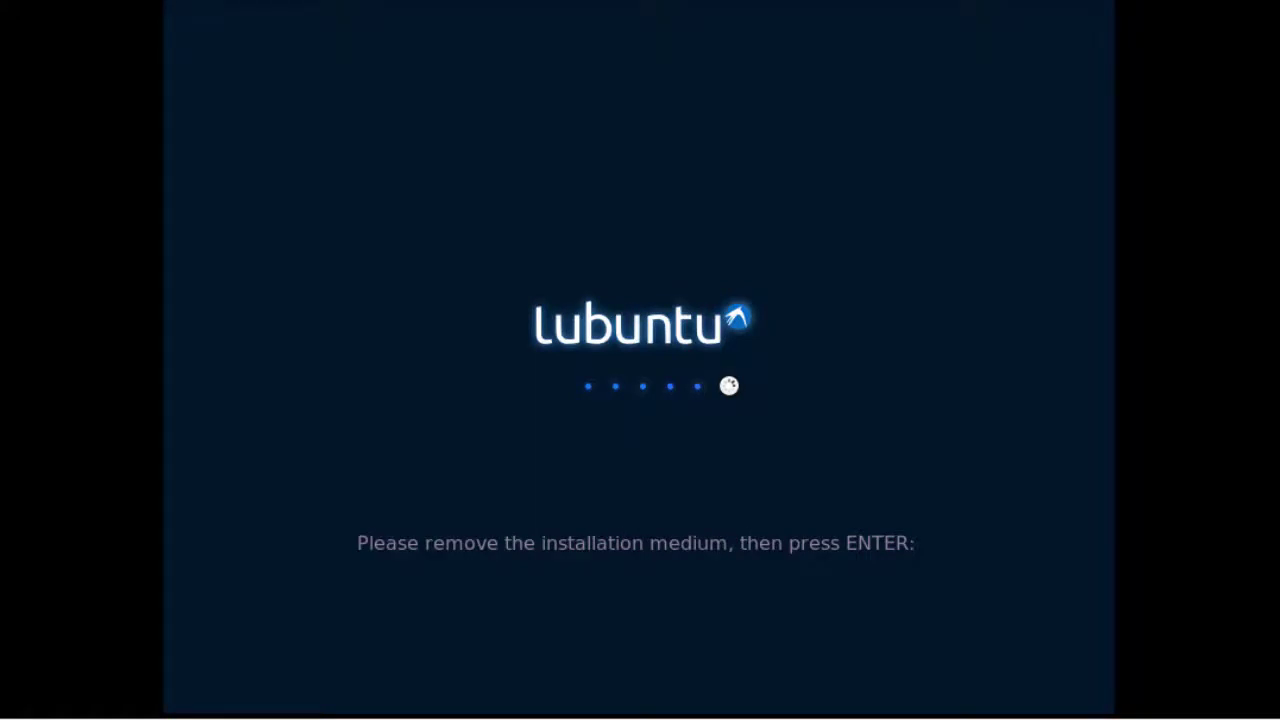
key("Return")
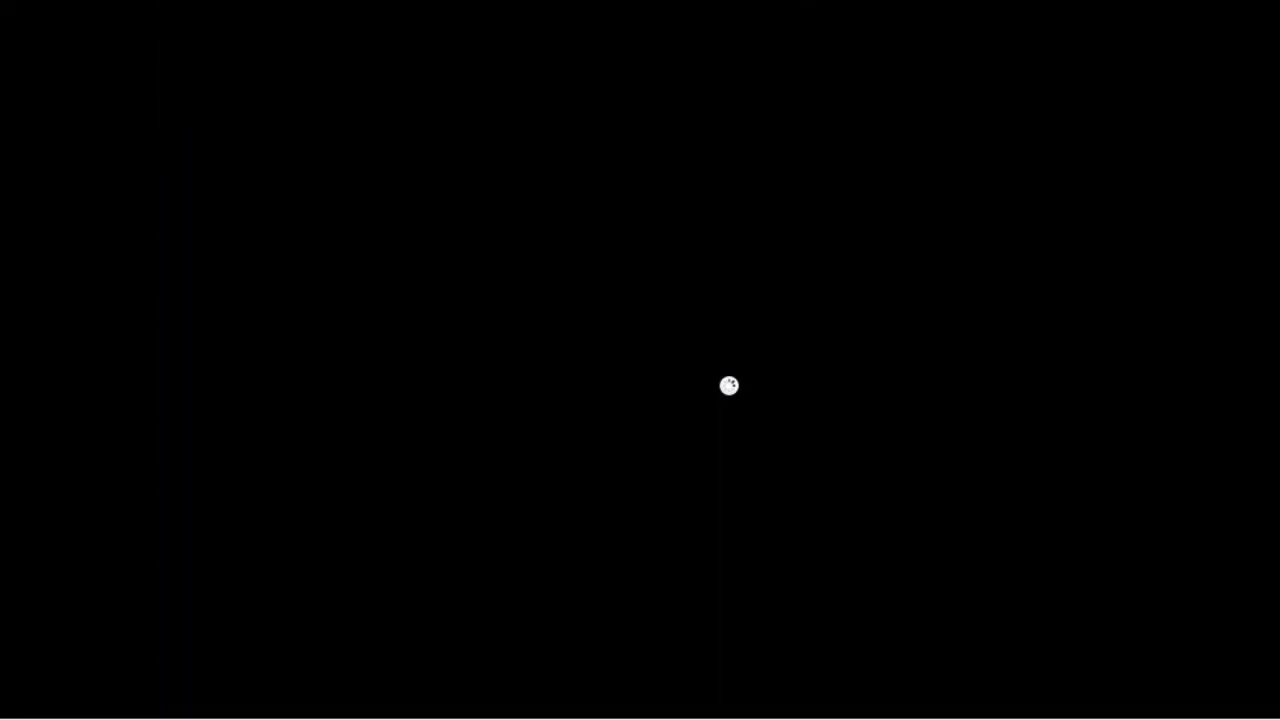
type("password12")
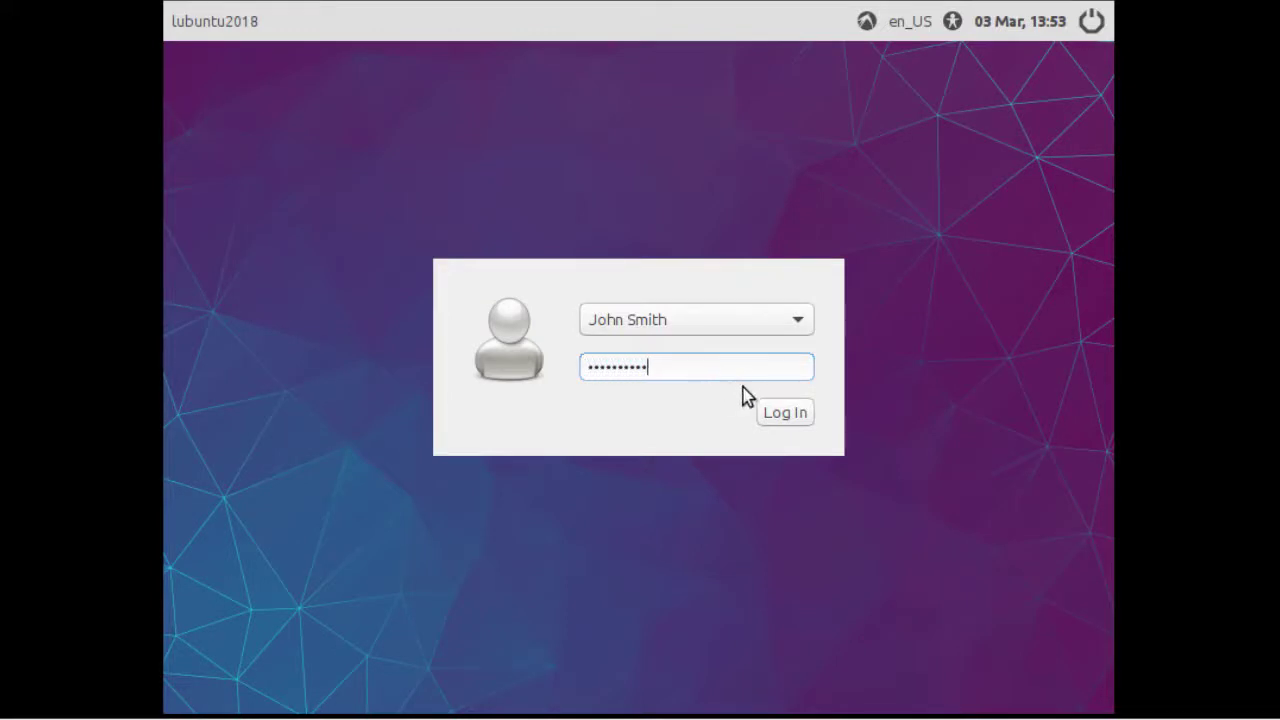
Log in to the Lubuntu desktop and close the application menu unused.
left_click(799, 419)
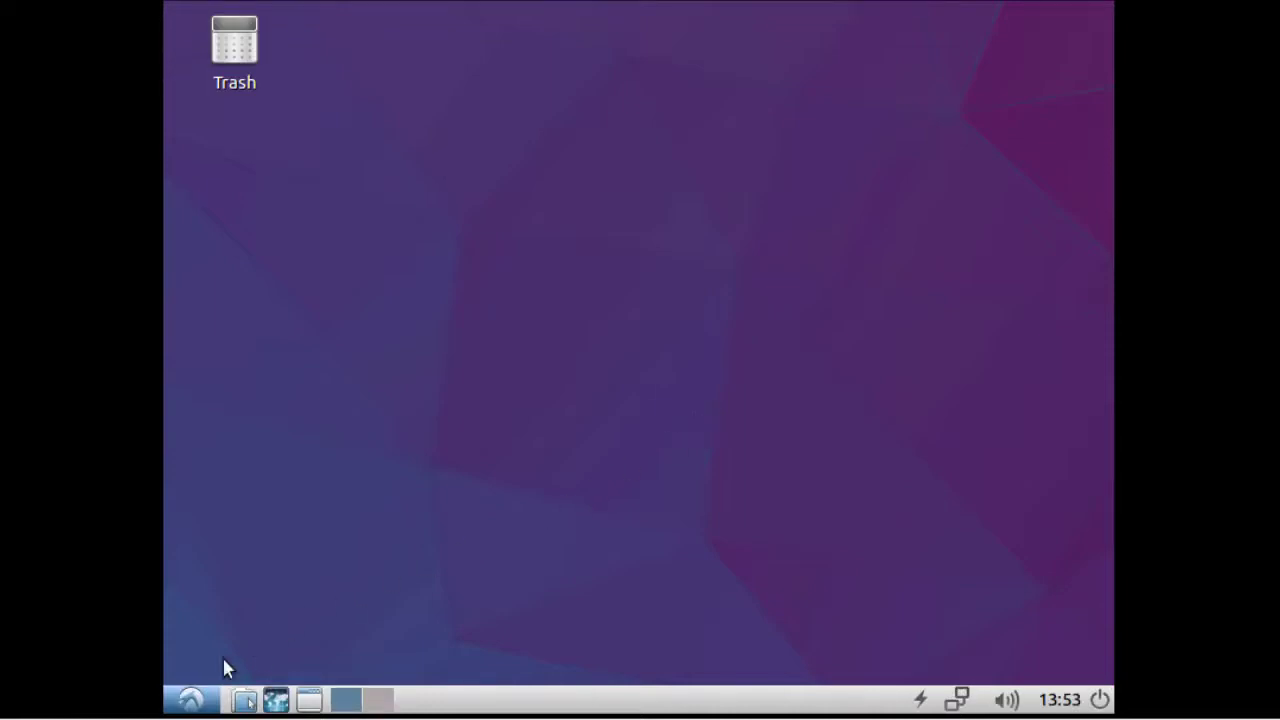
left_click(192, 699)
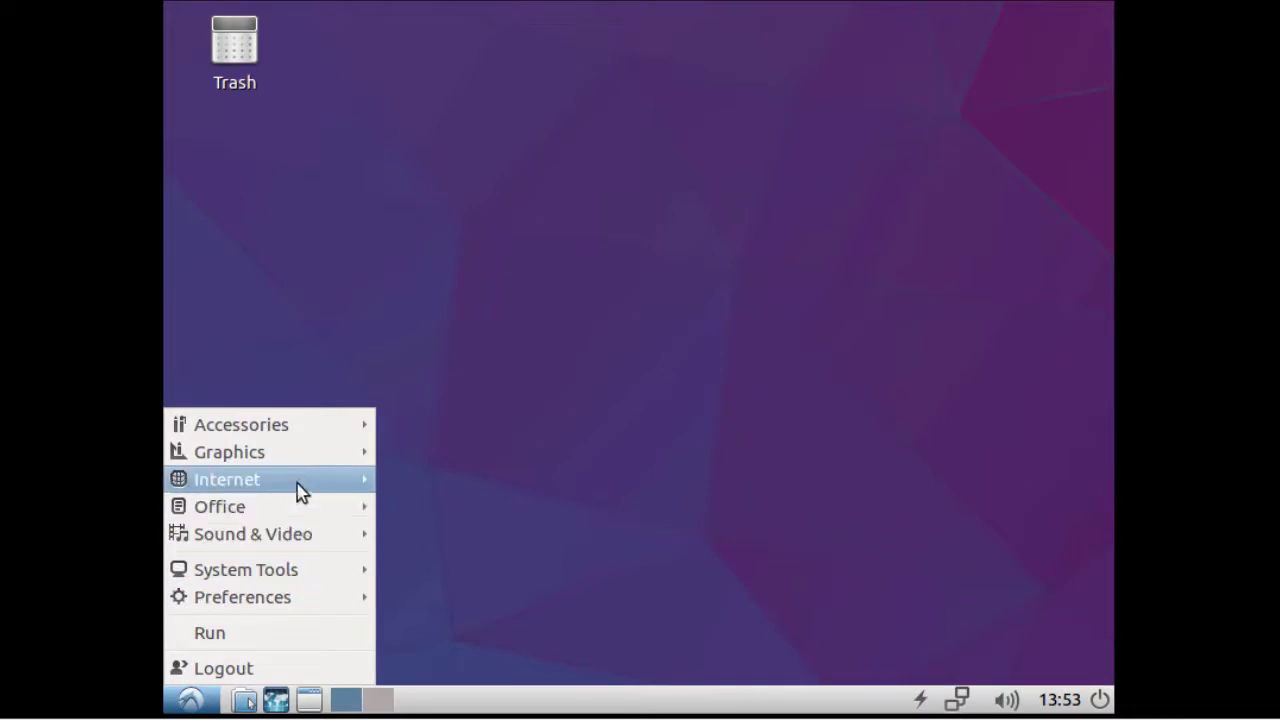
mouse_move(300, 490)
left_click(697, 355)
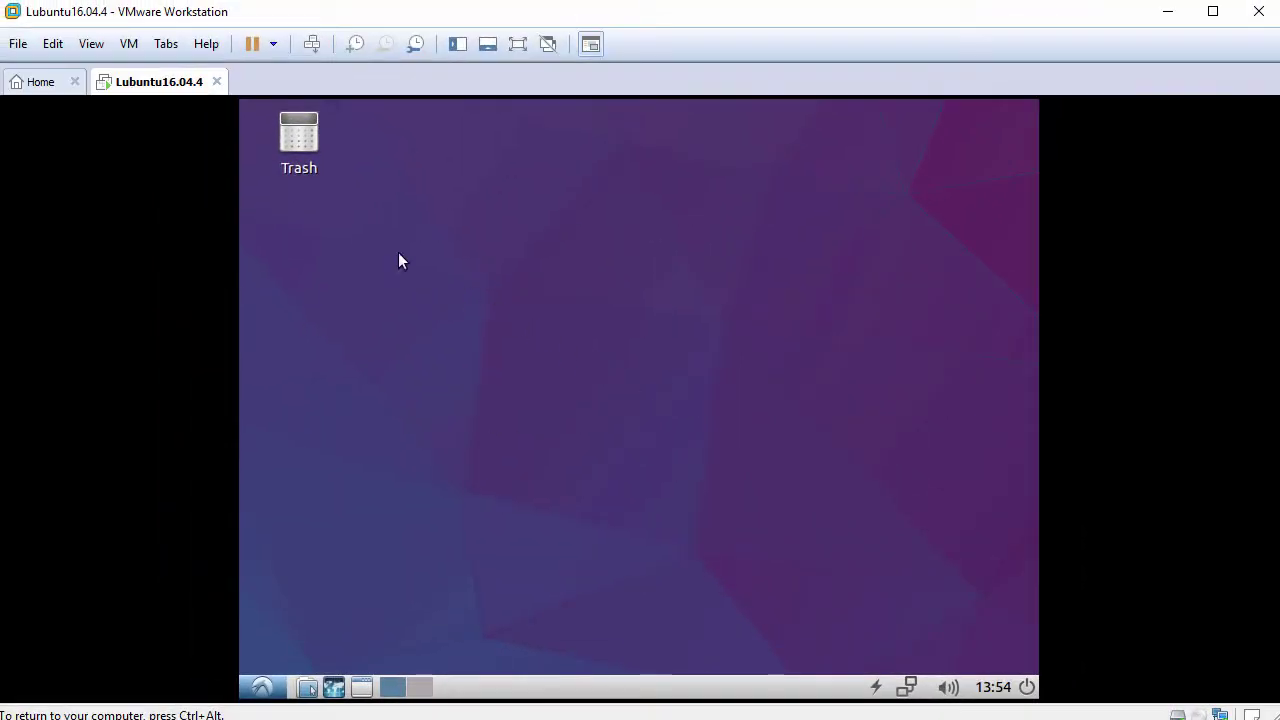
Fit the VMware window to the guest display and show the System Tools menu.
left_click(97, 46)
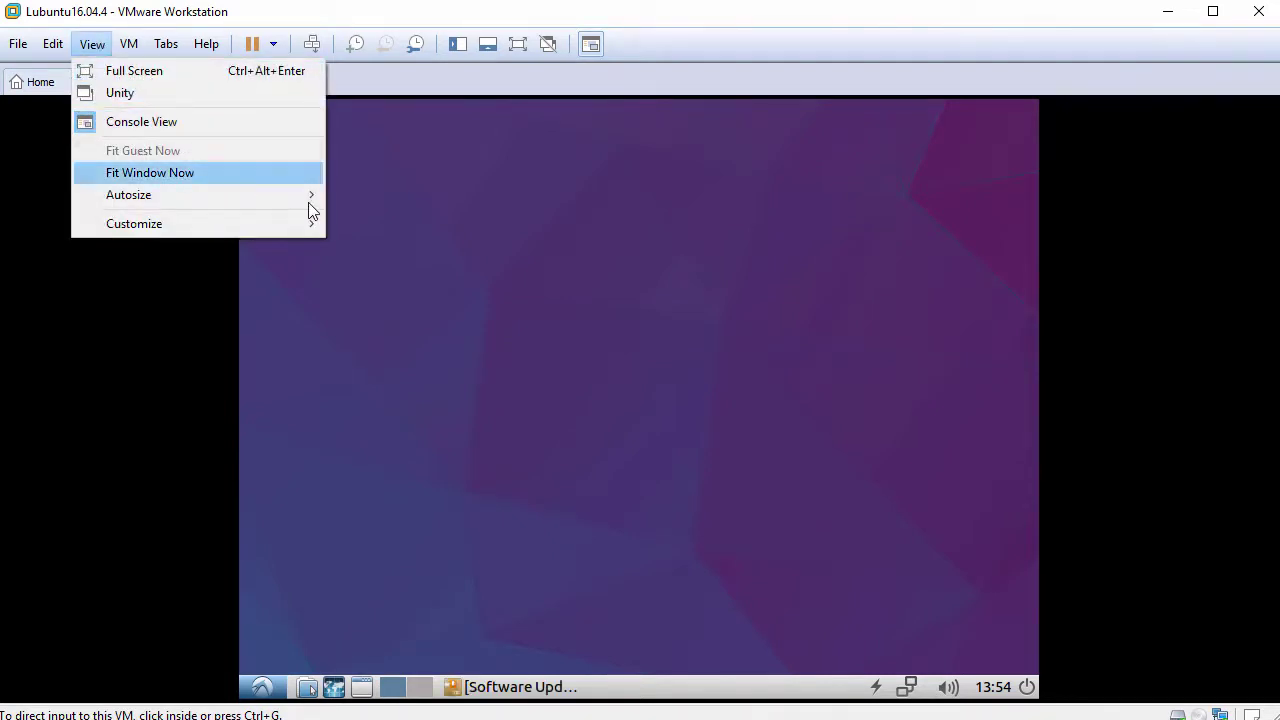
left_click(458, 301)
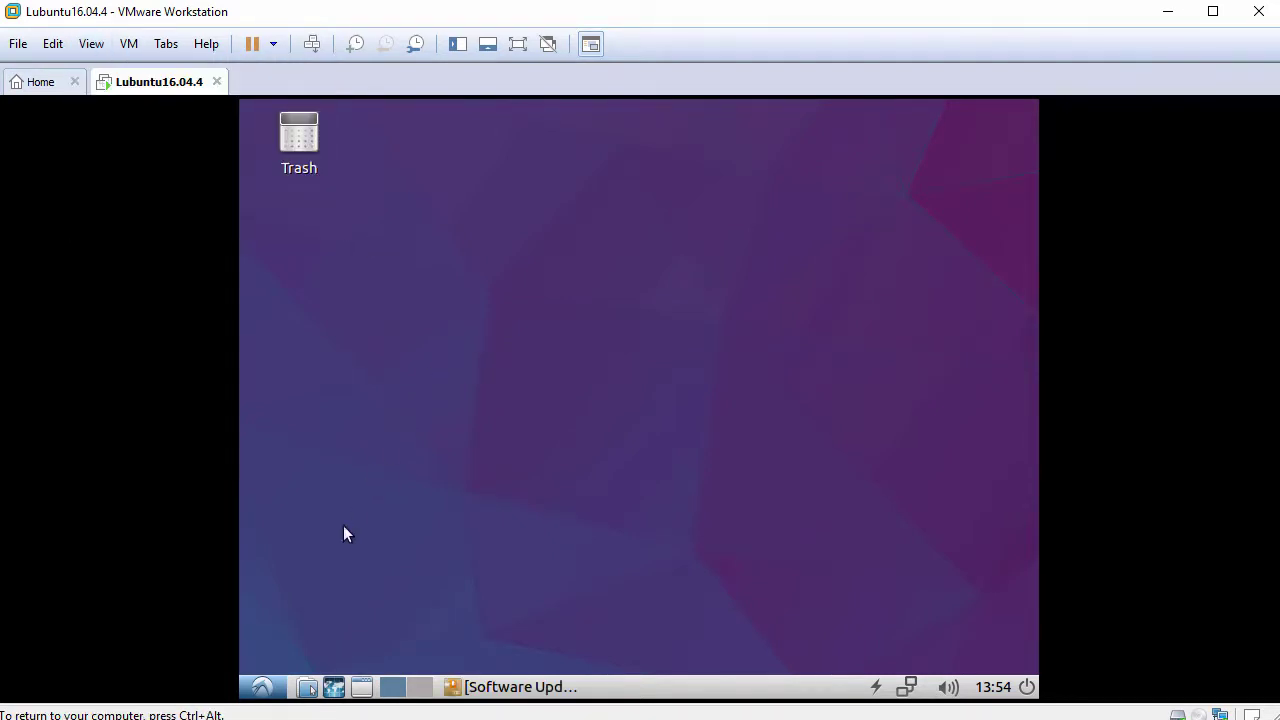
left_click(263, 687)
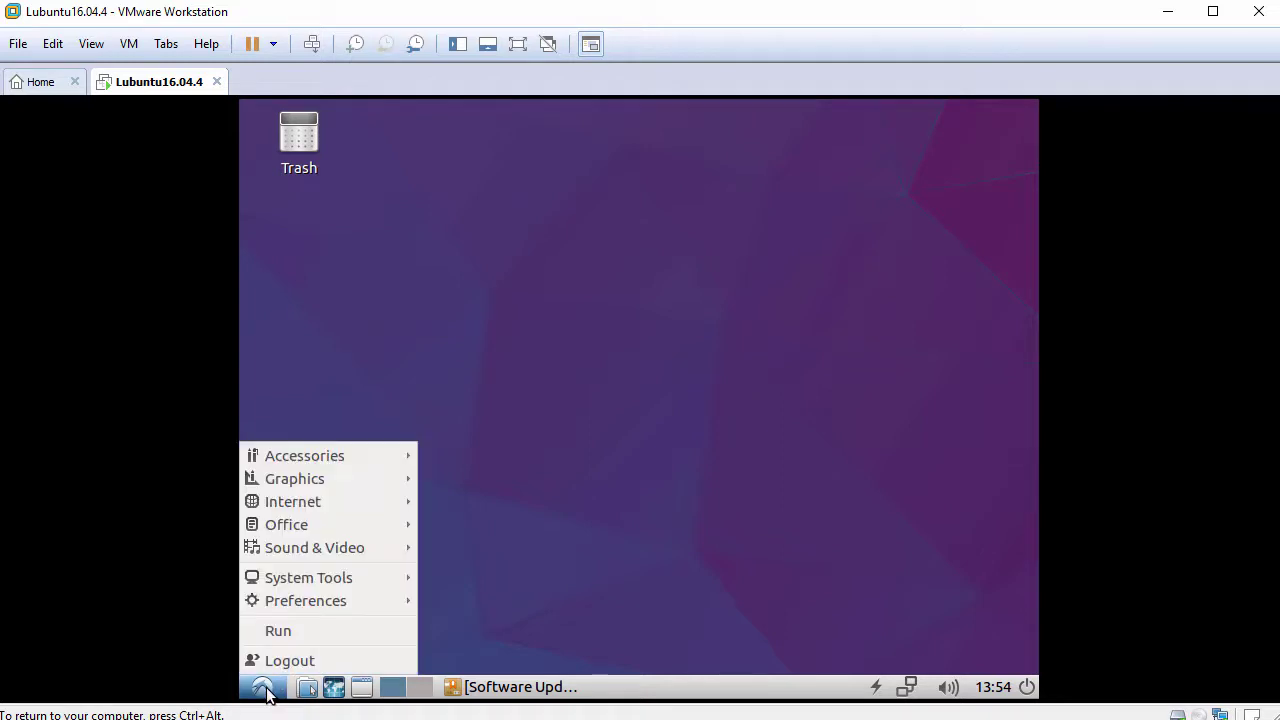
mouse_move(356, 577)
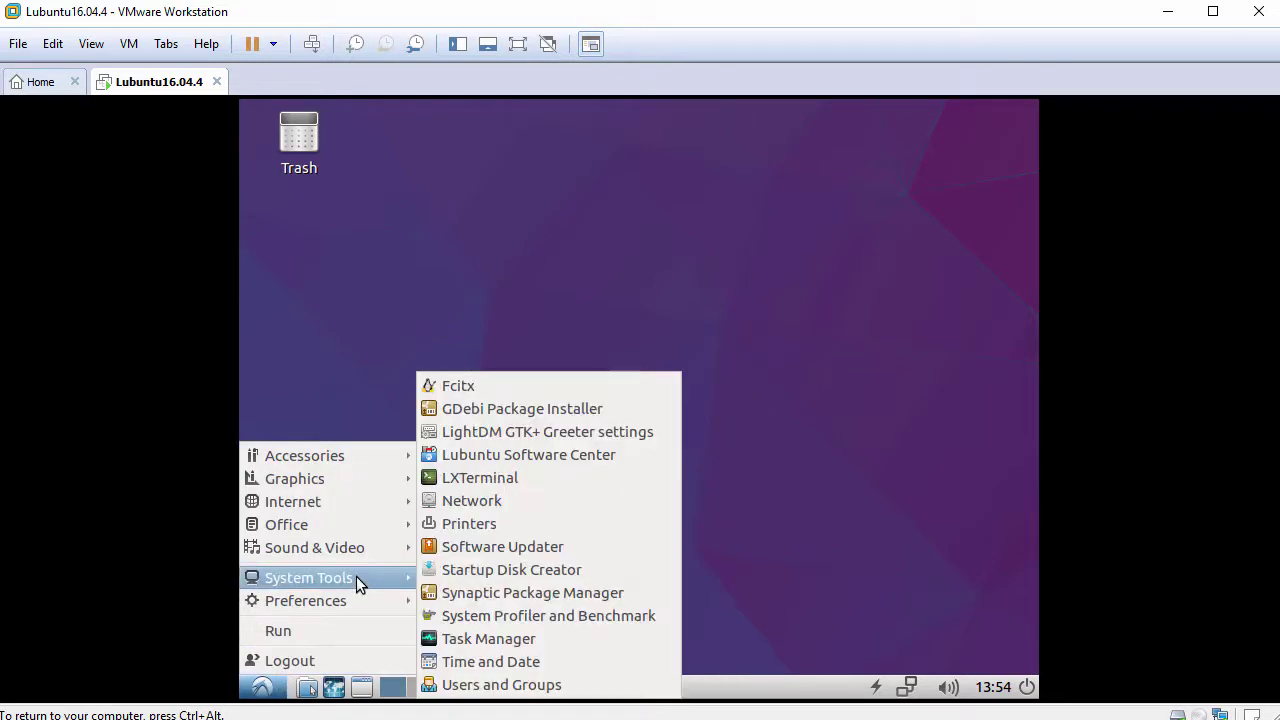
Launch LXTerminal and change its terminal font to Monospace 12 in Preferences.
left_click(549, 477)
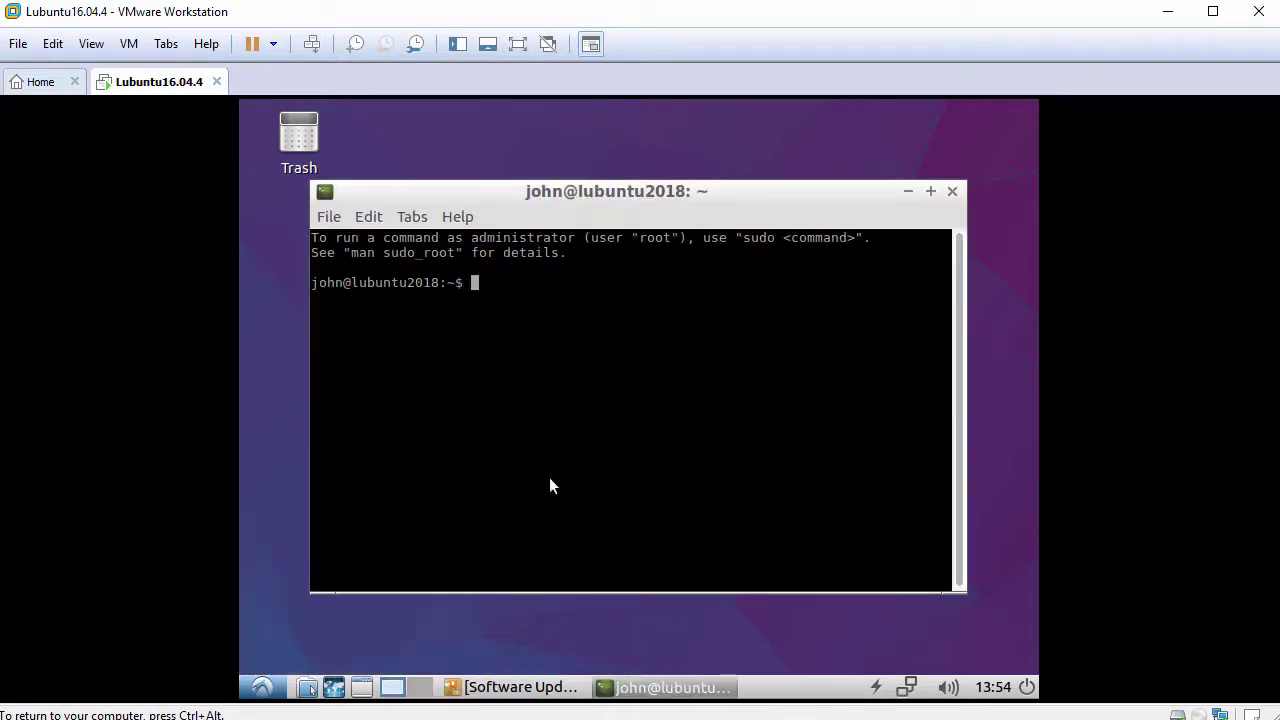
left_click(376, 219)
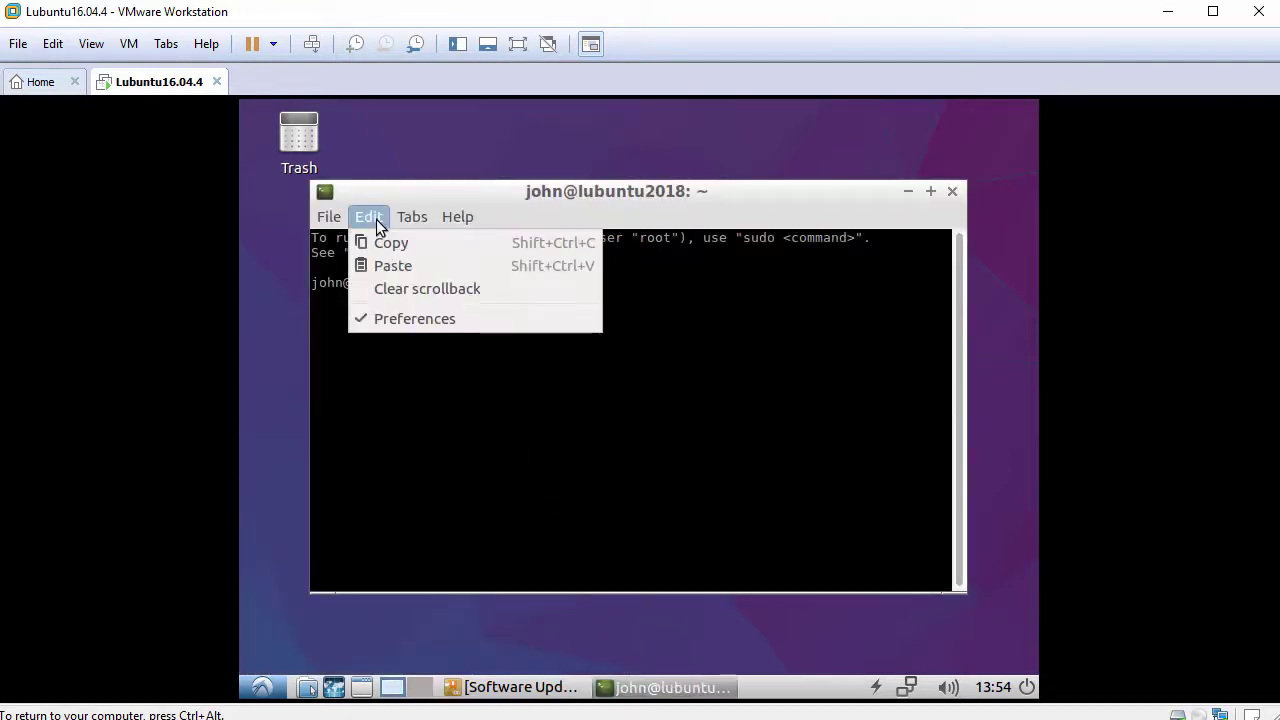
left_click(455, 321)
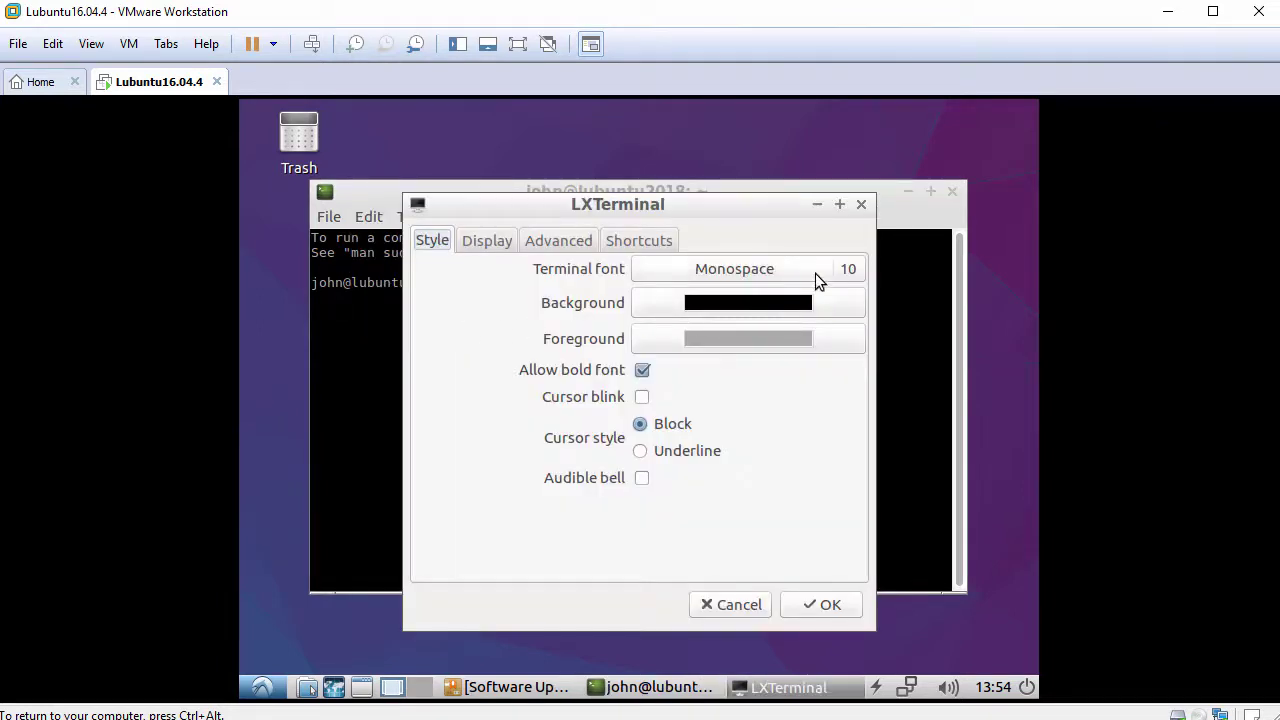
left_click(851, 270)
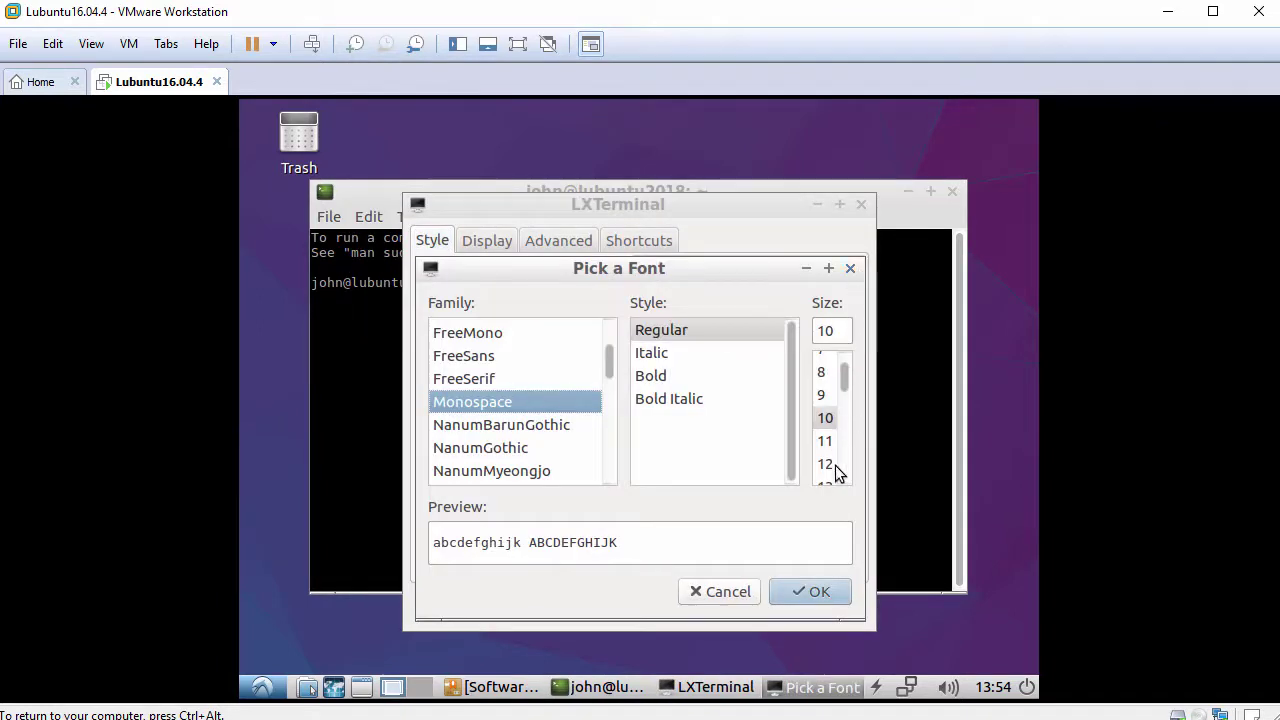
left_click(829, 464)
left_click(824, 594)
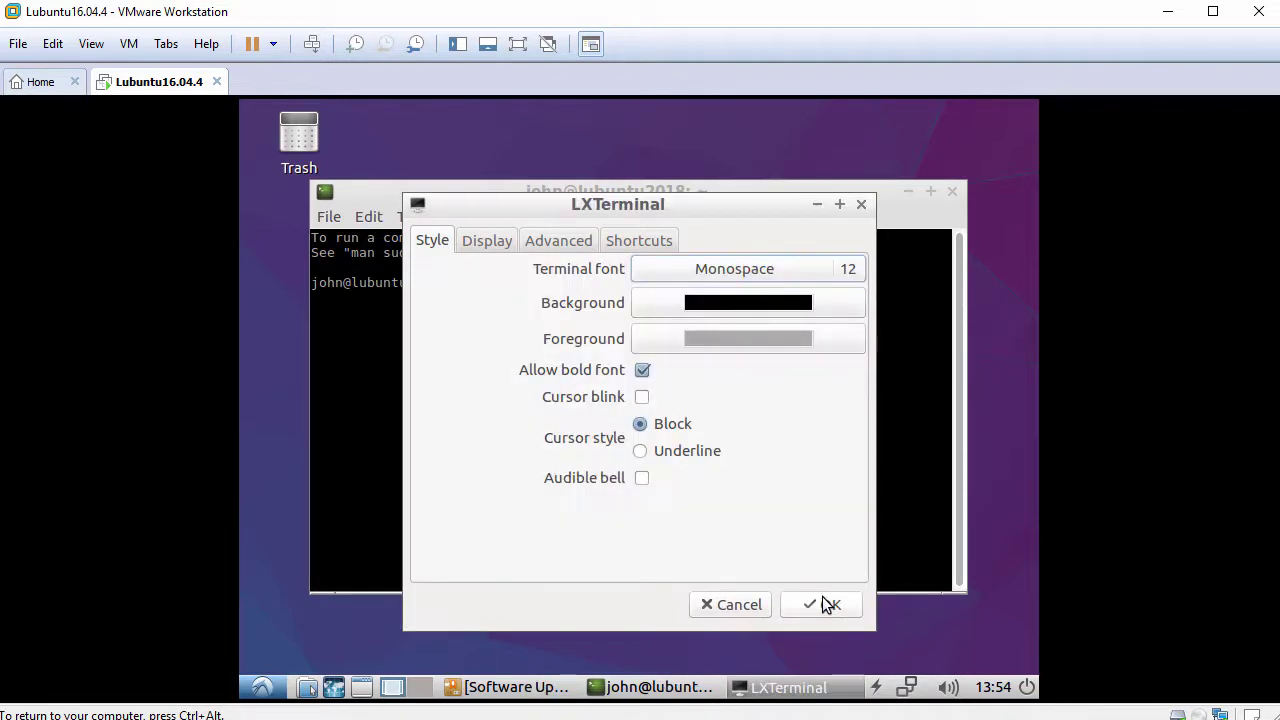
left_click(822, 600)
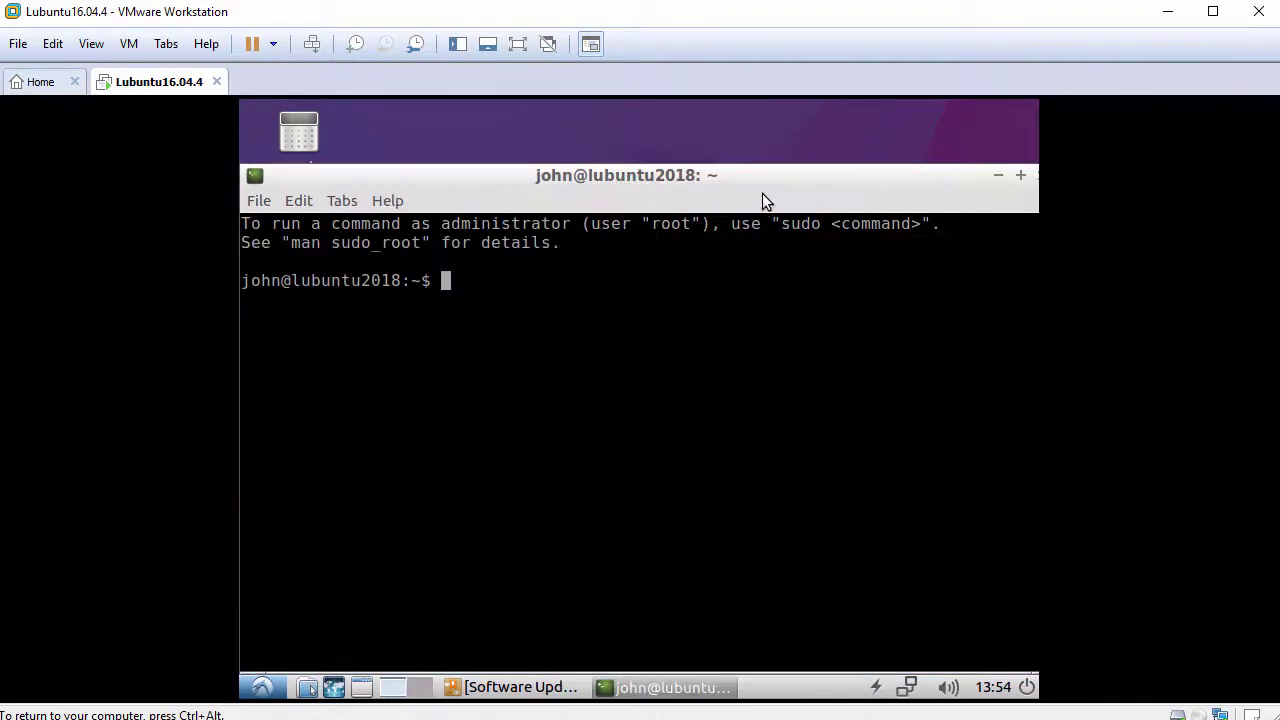
Move the terminal higher and run whoami to show the current user.
left_click_drag(764, 180, 760, 142)
key("Return")
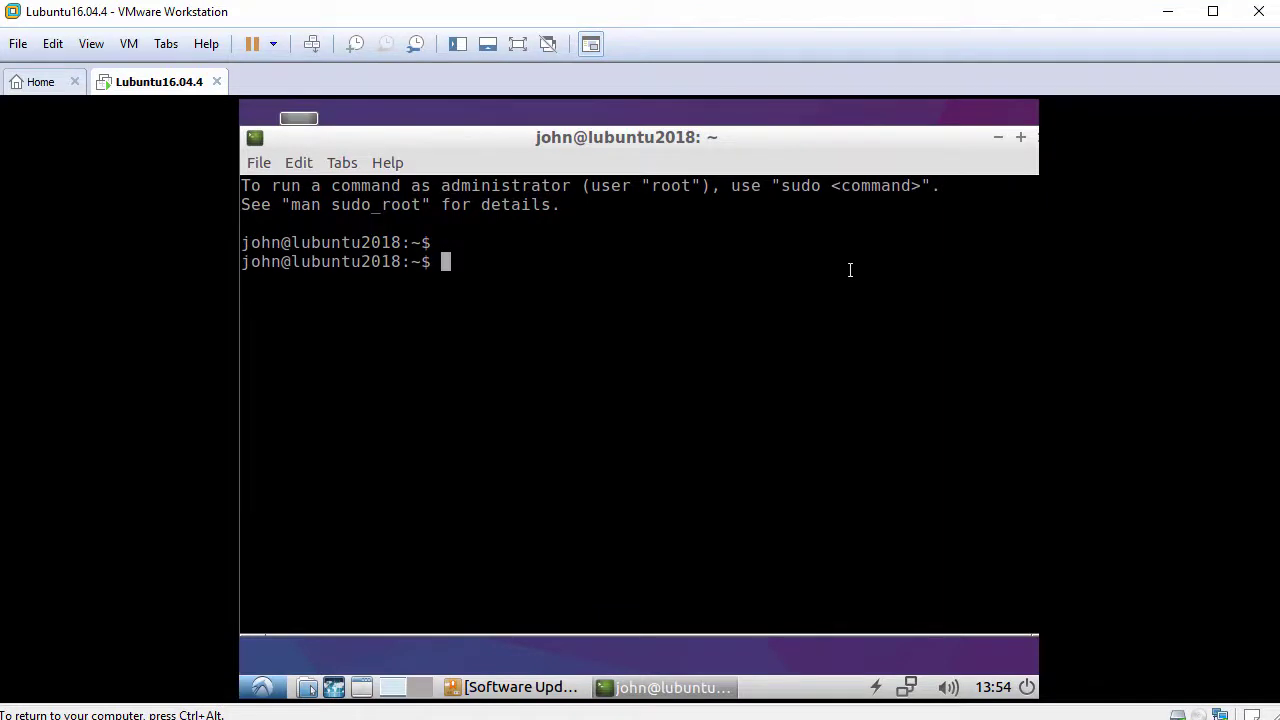
type("whoami")
key("Return")
key("Return")
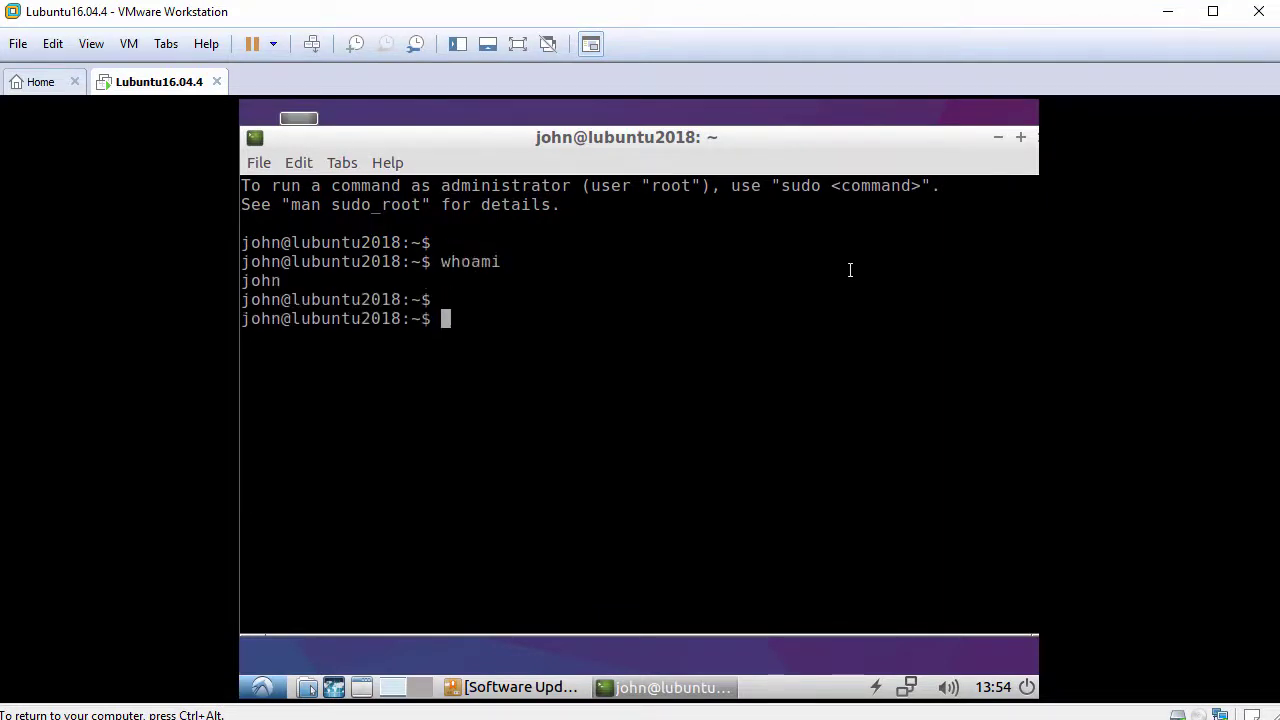
Become root with sudo bash, entering the account password, and confirm with whoami.
type("sudo bash")
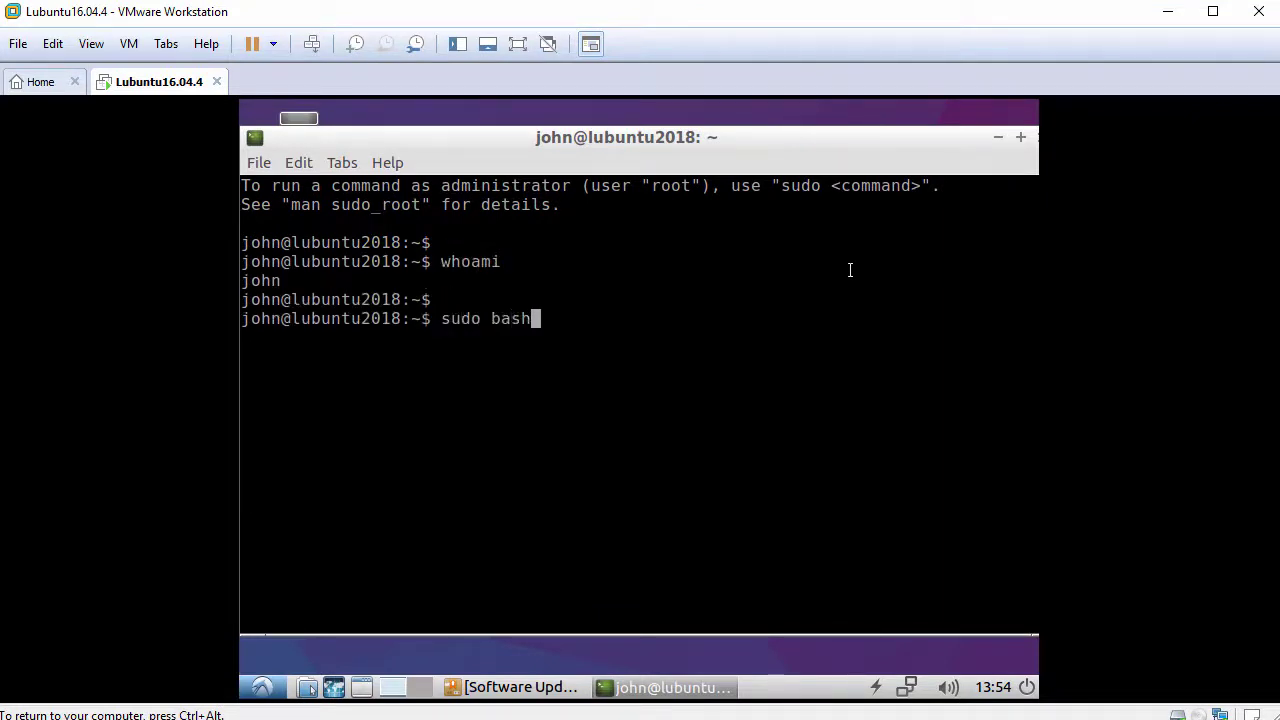
key("Return")
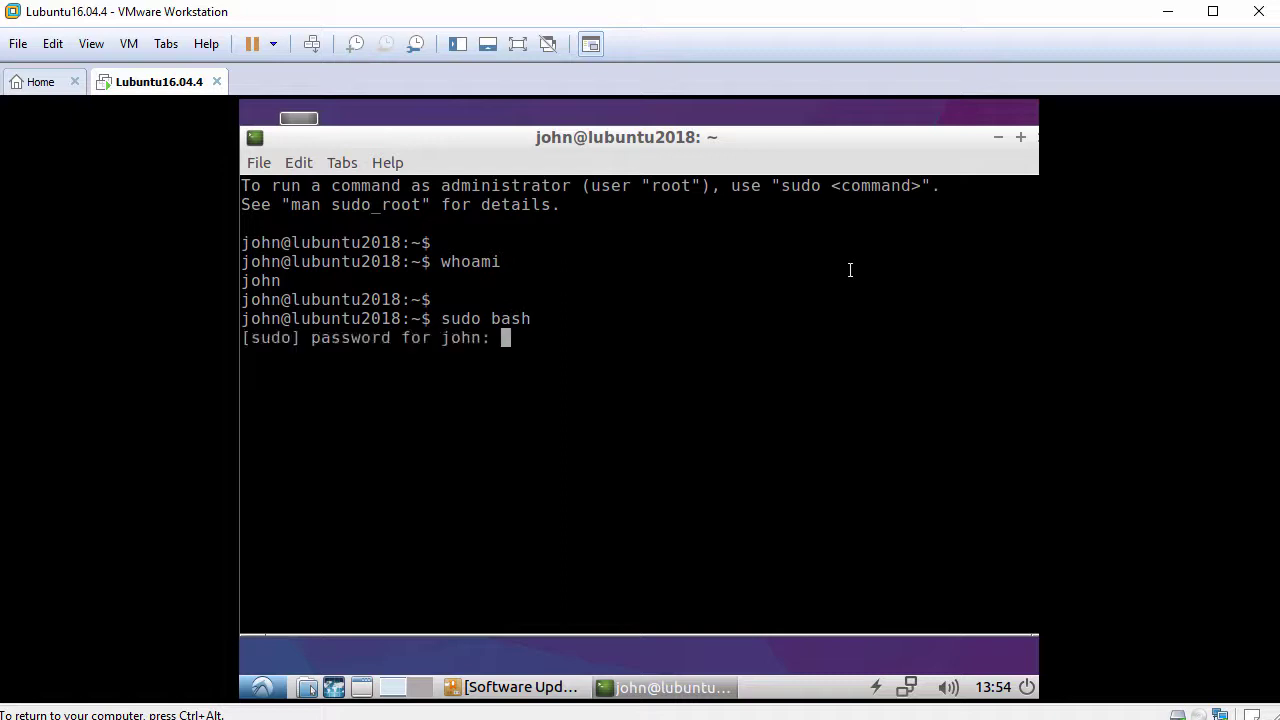
key("Return")
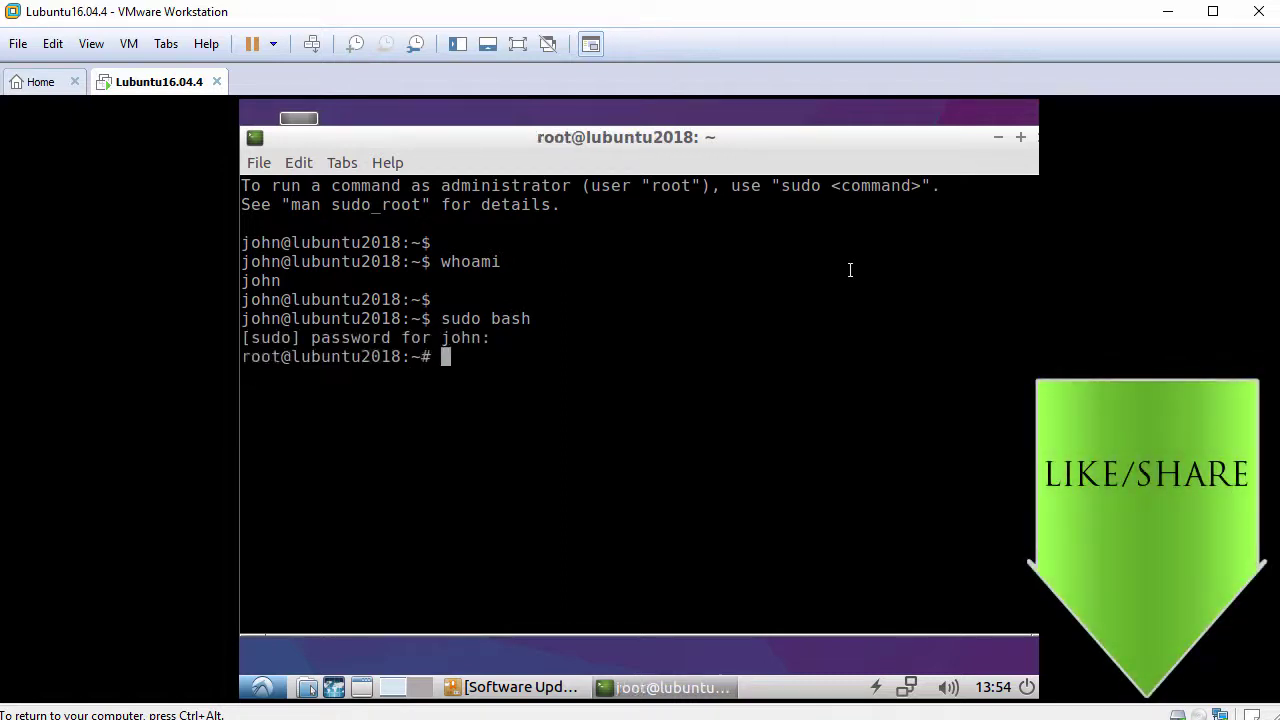
key("Return")
type("whoami")
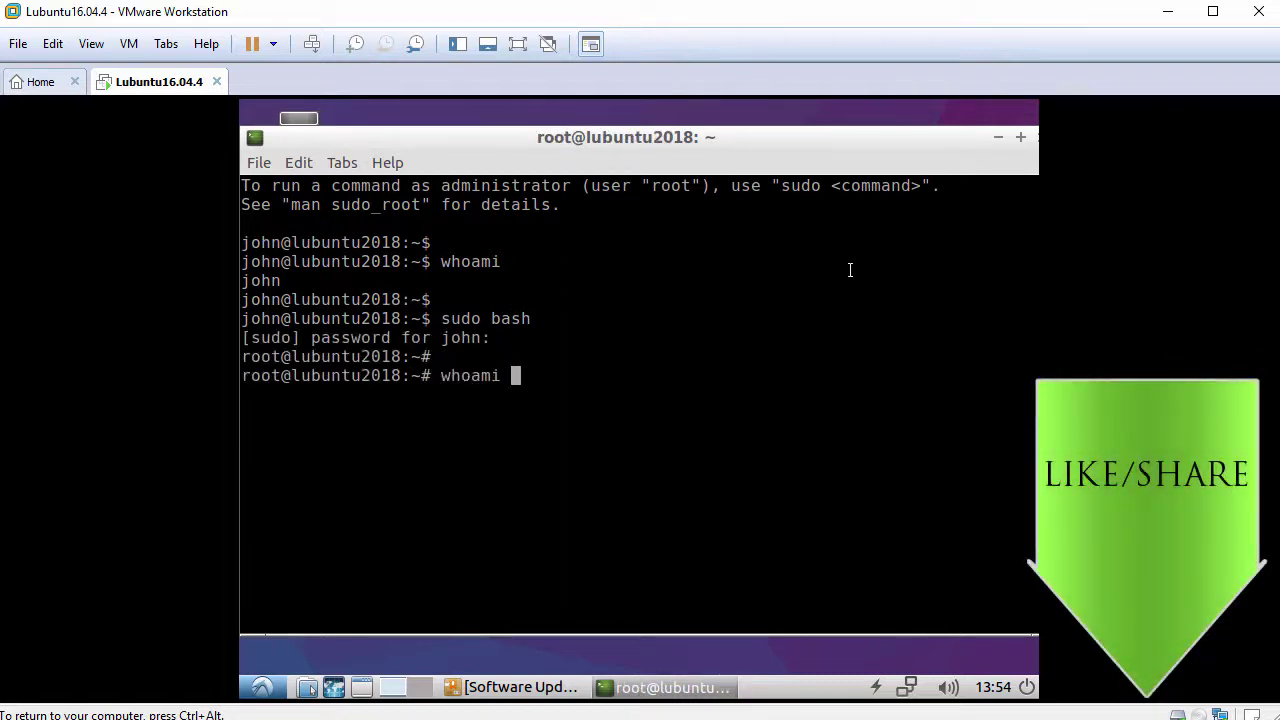
key("Return")
key("Return")
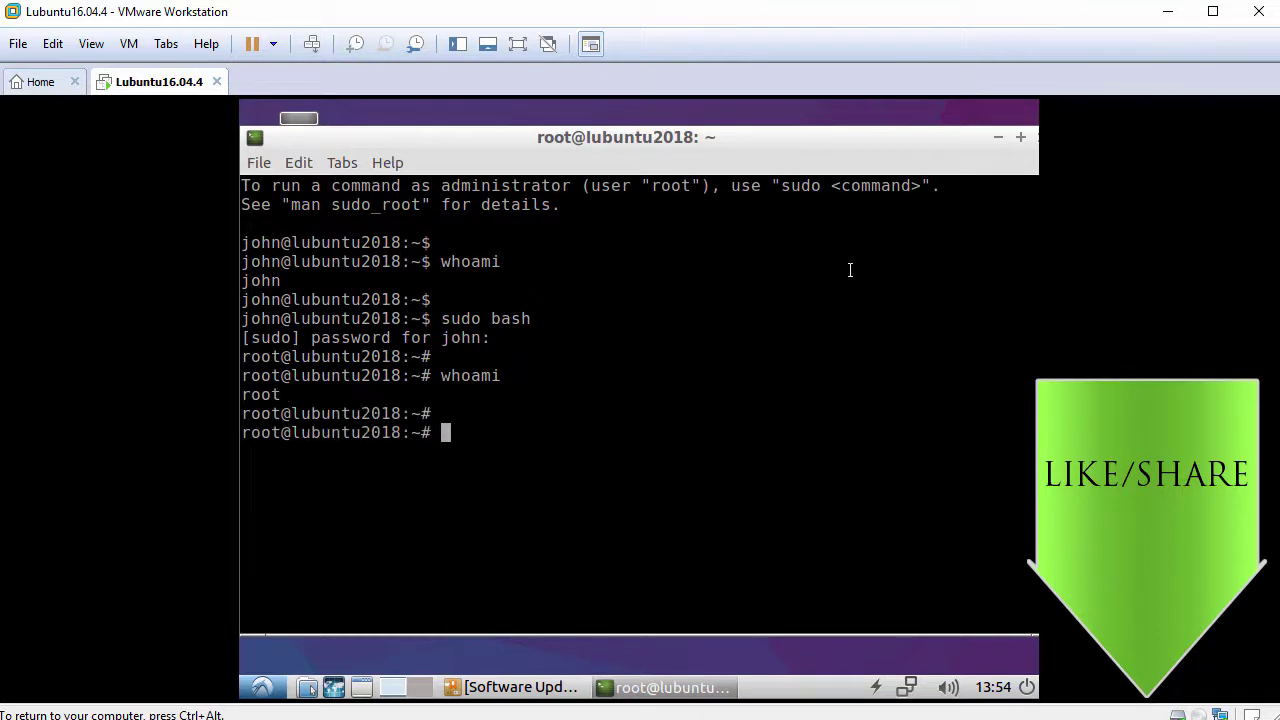
type("ping -c 3 www.")
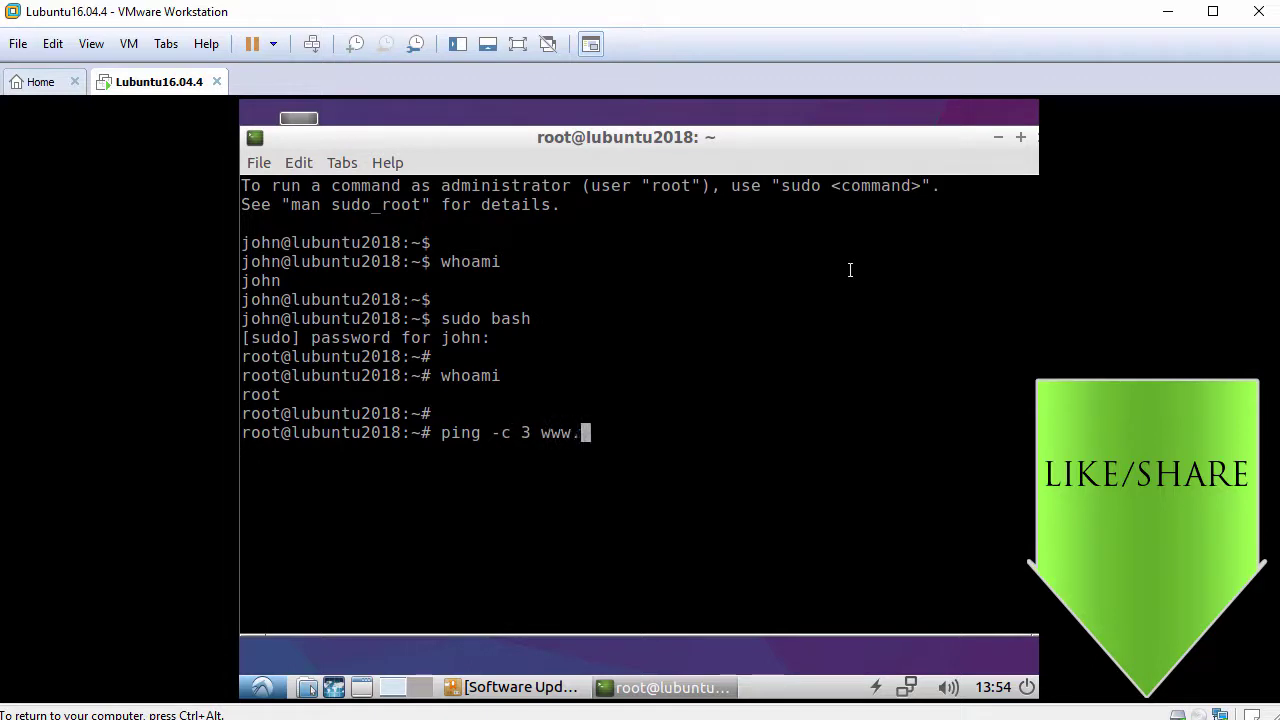
type("google.com")
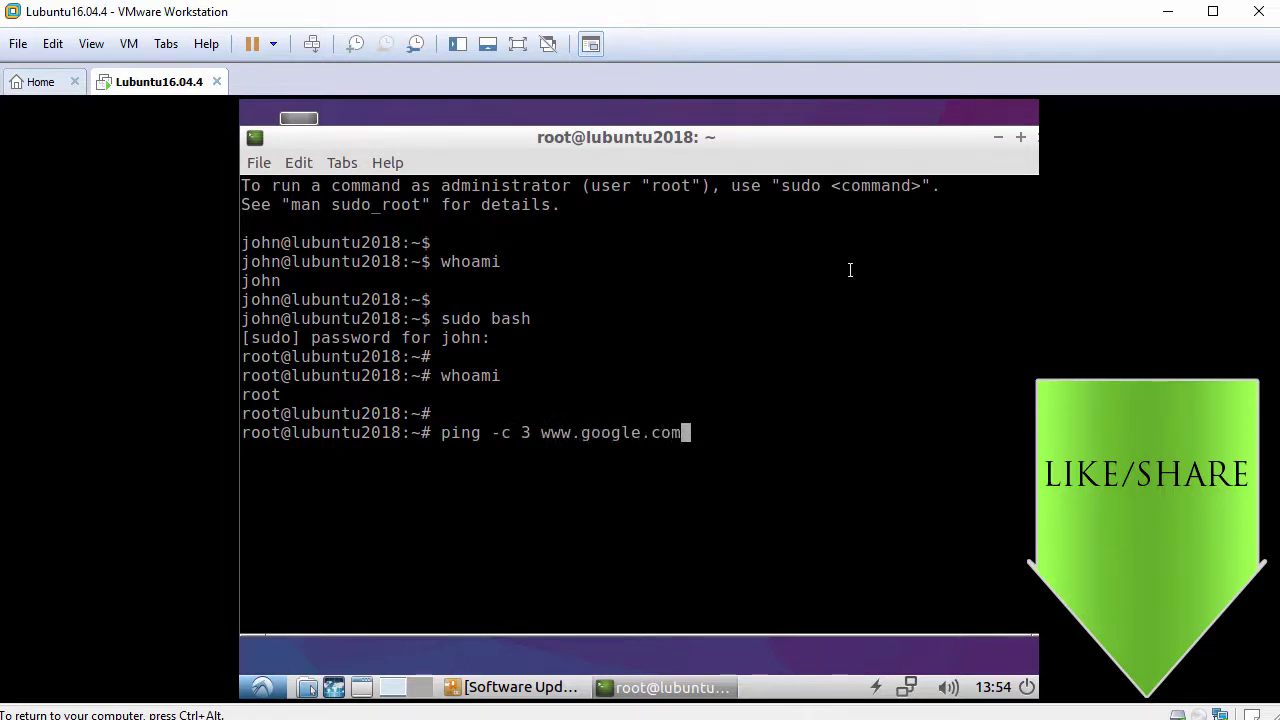
key("Return")
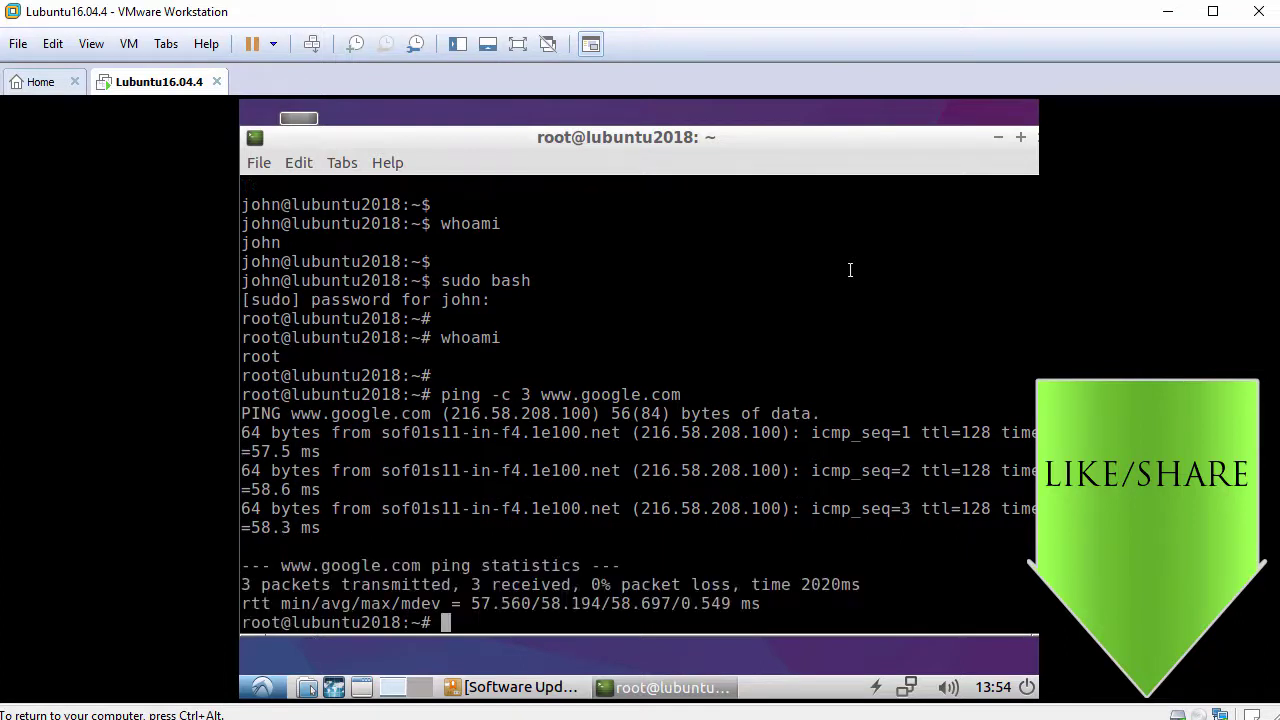
key("Return")
Clear the terminal screen and type apt update at the empty prompt.
type("clear")
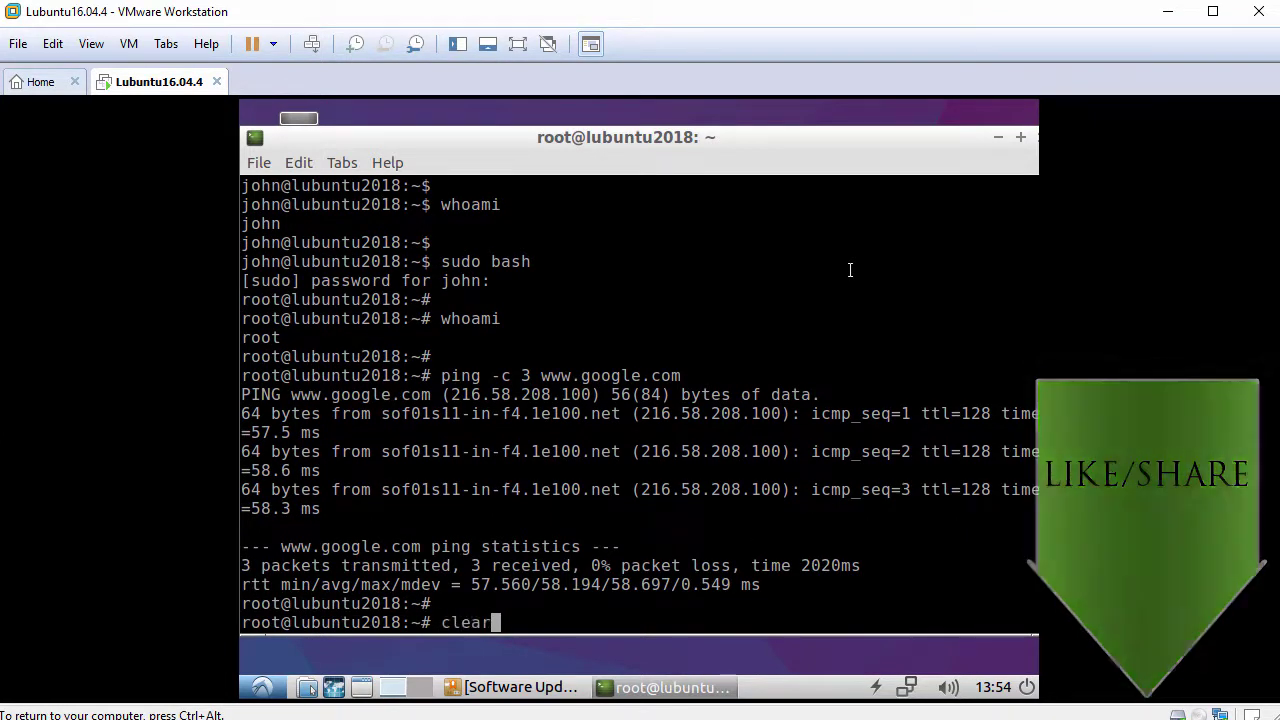
key("Return")
key("Return")
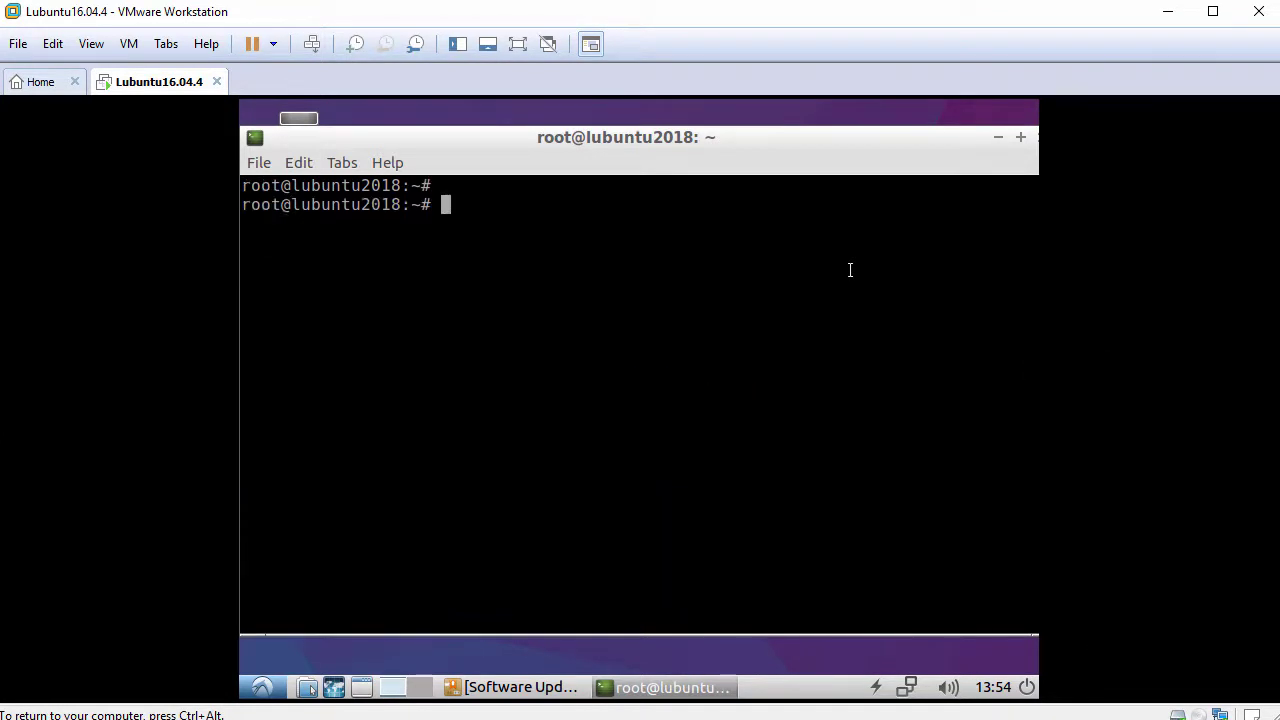
type("apt update")
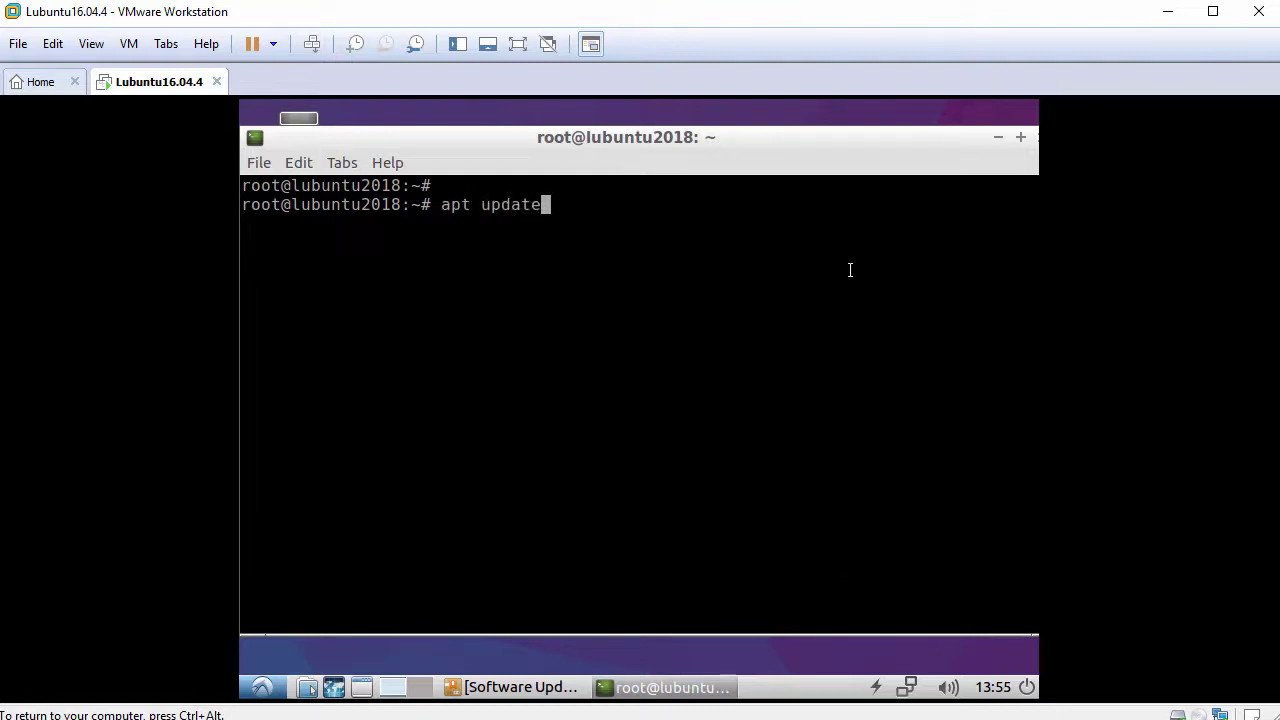
Run apt update, then apt install open-vm-tools-desktop, answering y to install.
key("Return")
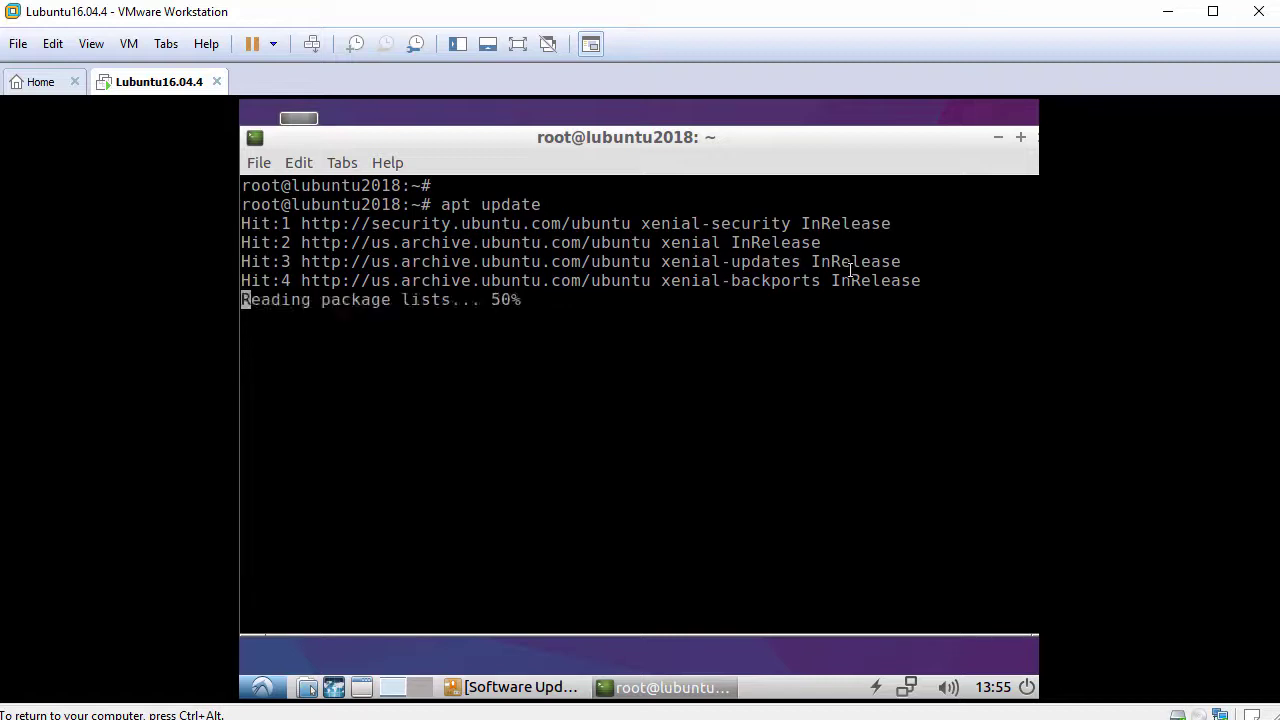
key("Return")
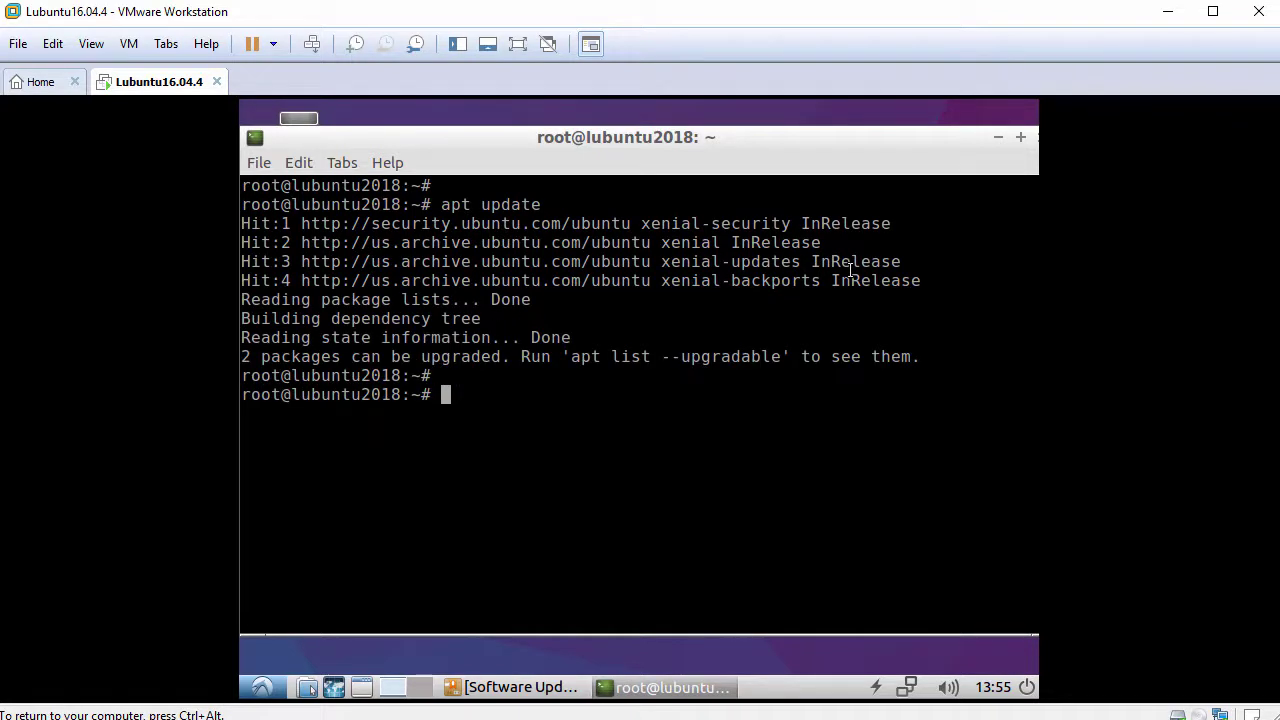
type("apt install o")
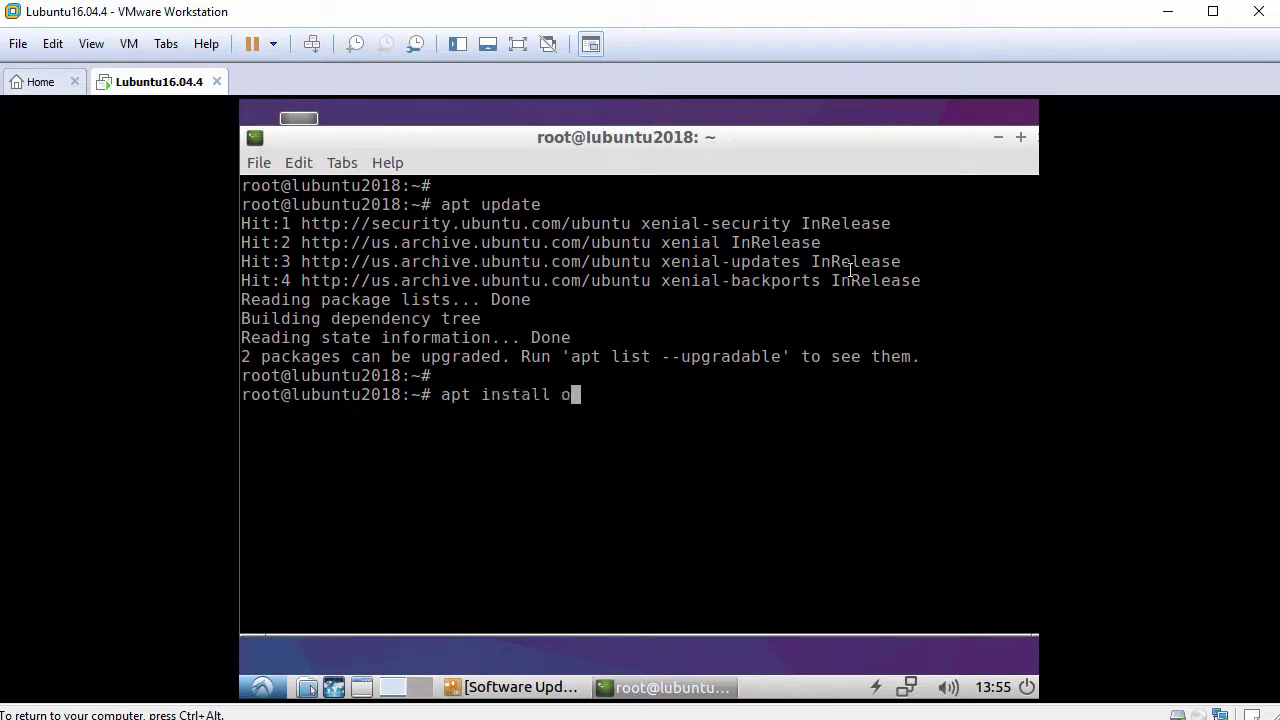
type("pen-vm-tools-d")
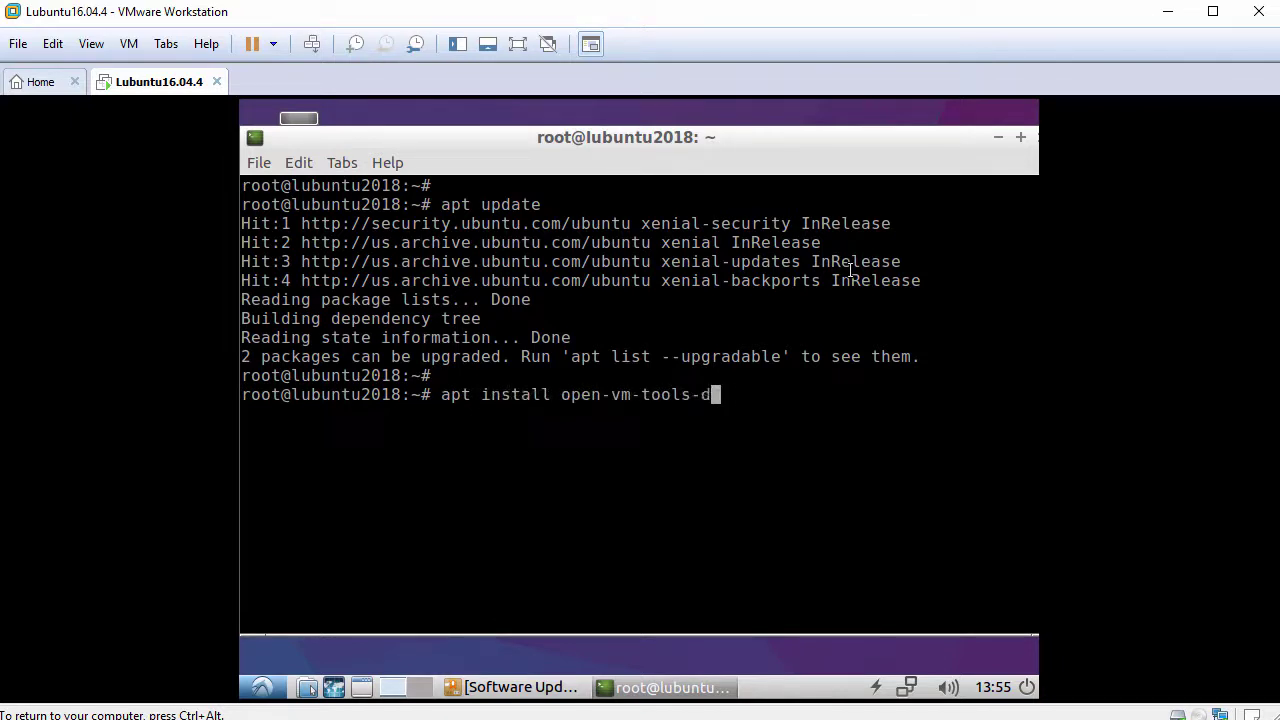
type("esktop")
key("Return")
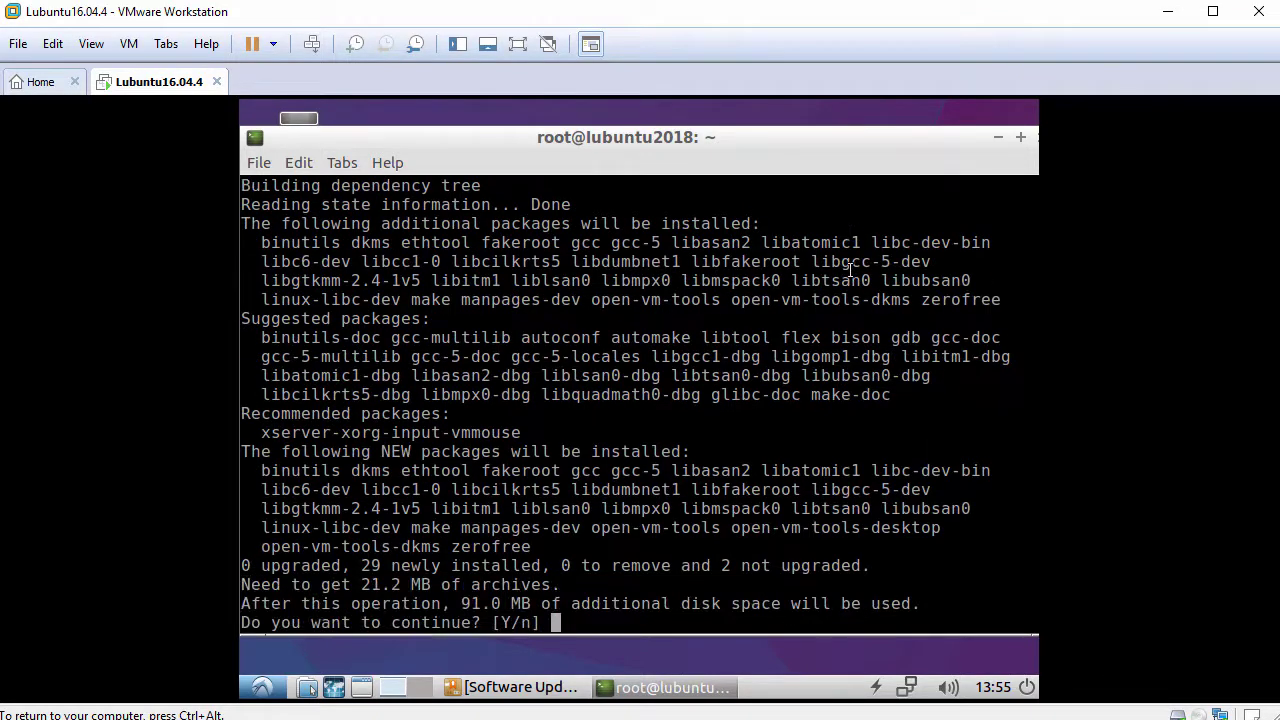
type("y")
key("Return")
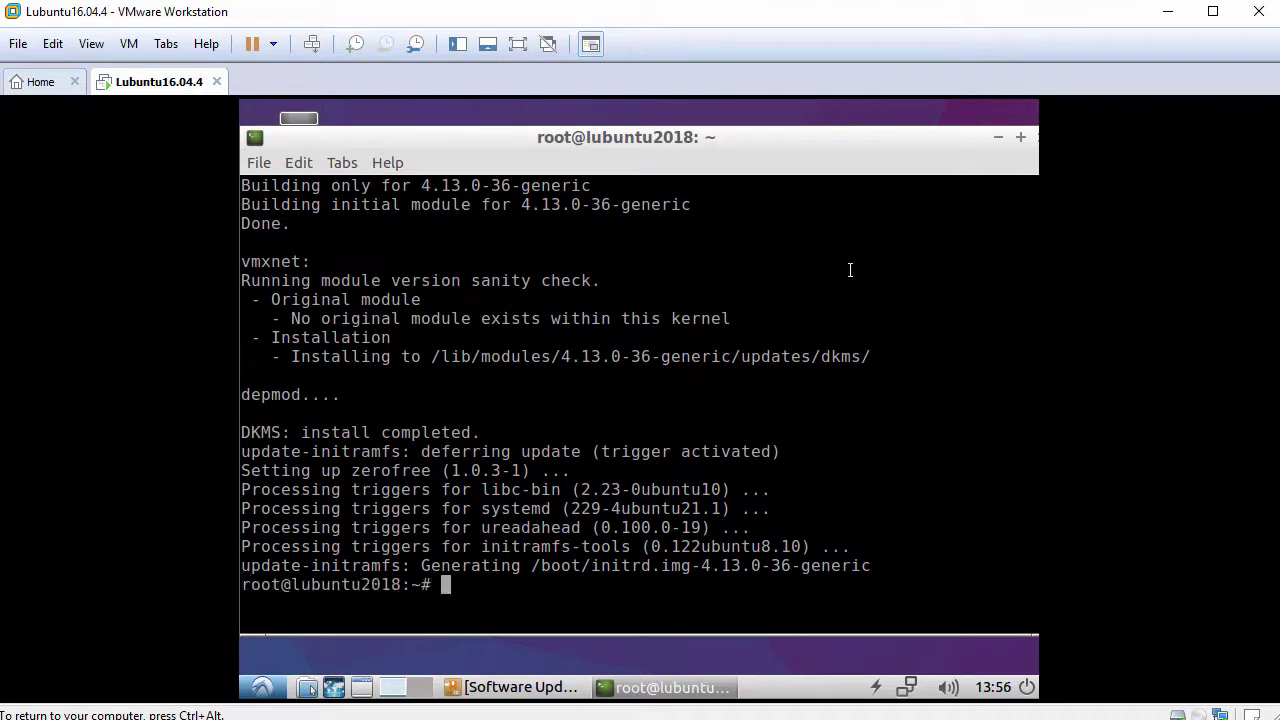
Run reboot from the root terminal to restart the guest.
key("Return")
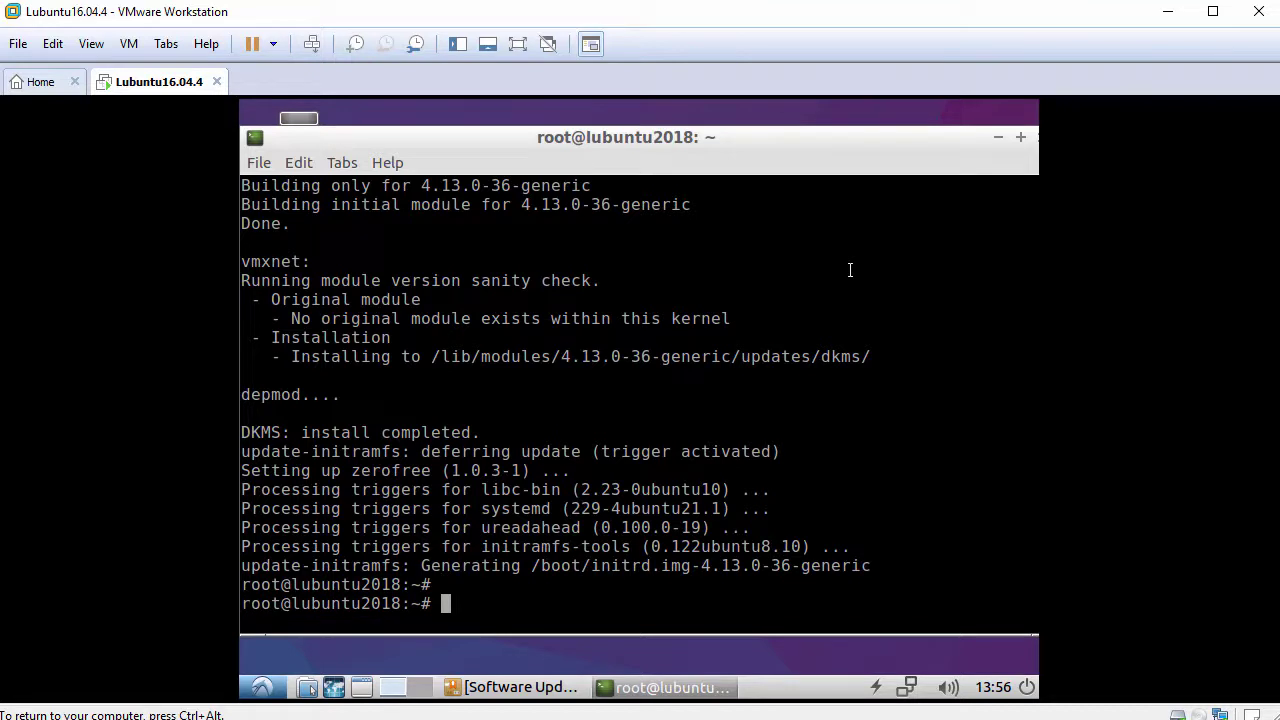
type("reboot")
key("Return")
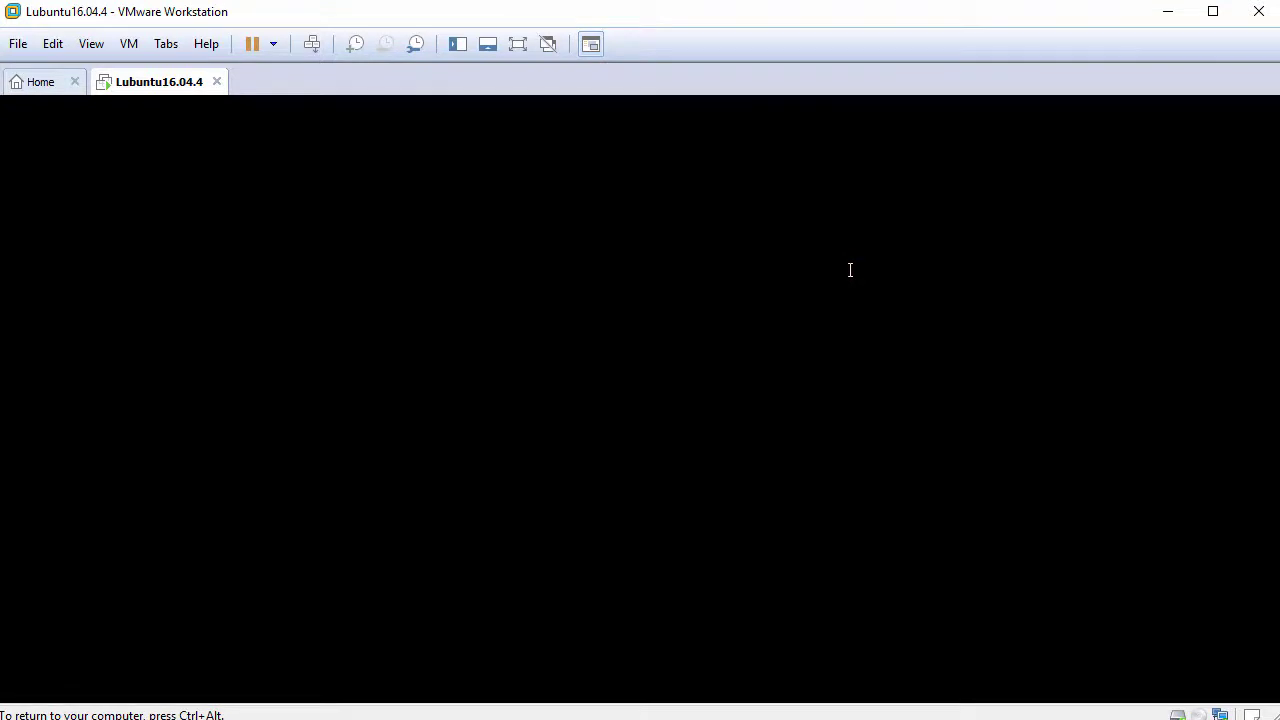
Log in with the account password, then use View > Fit Guest Now.
type("••••••••••")
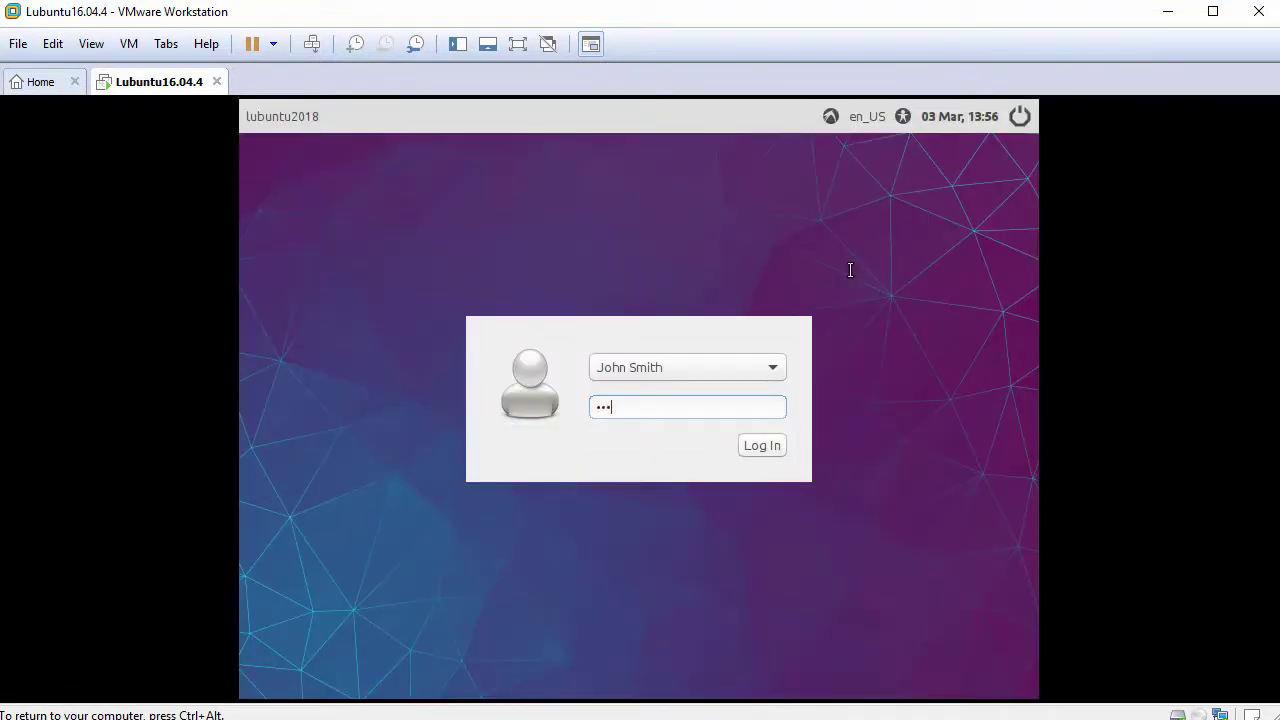
key("Return")
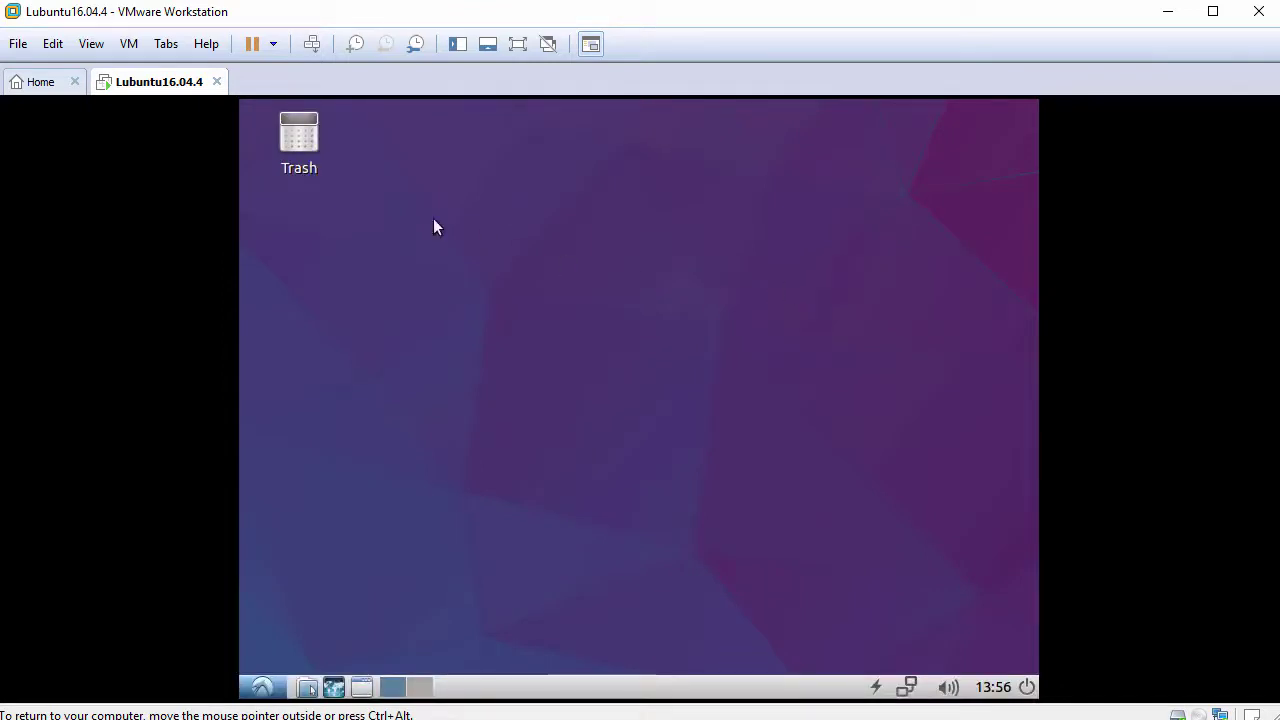
left_click(91, 44)
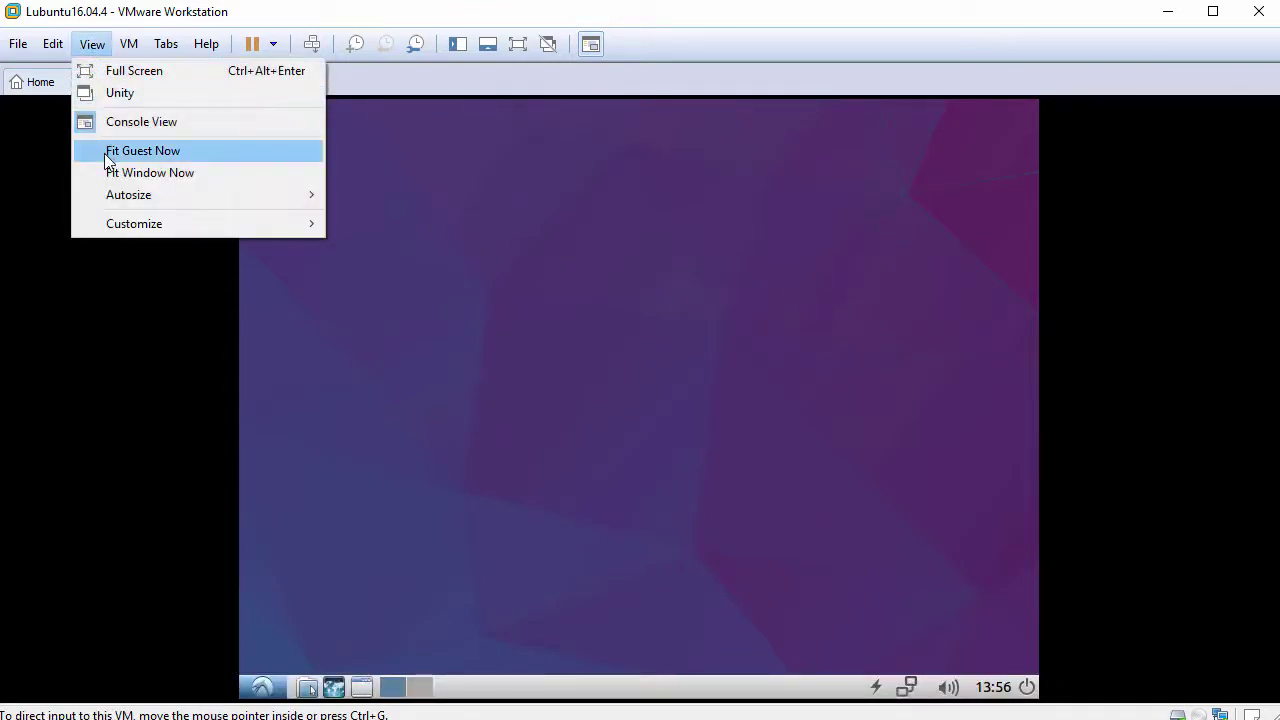
left_click(193, 153)
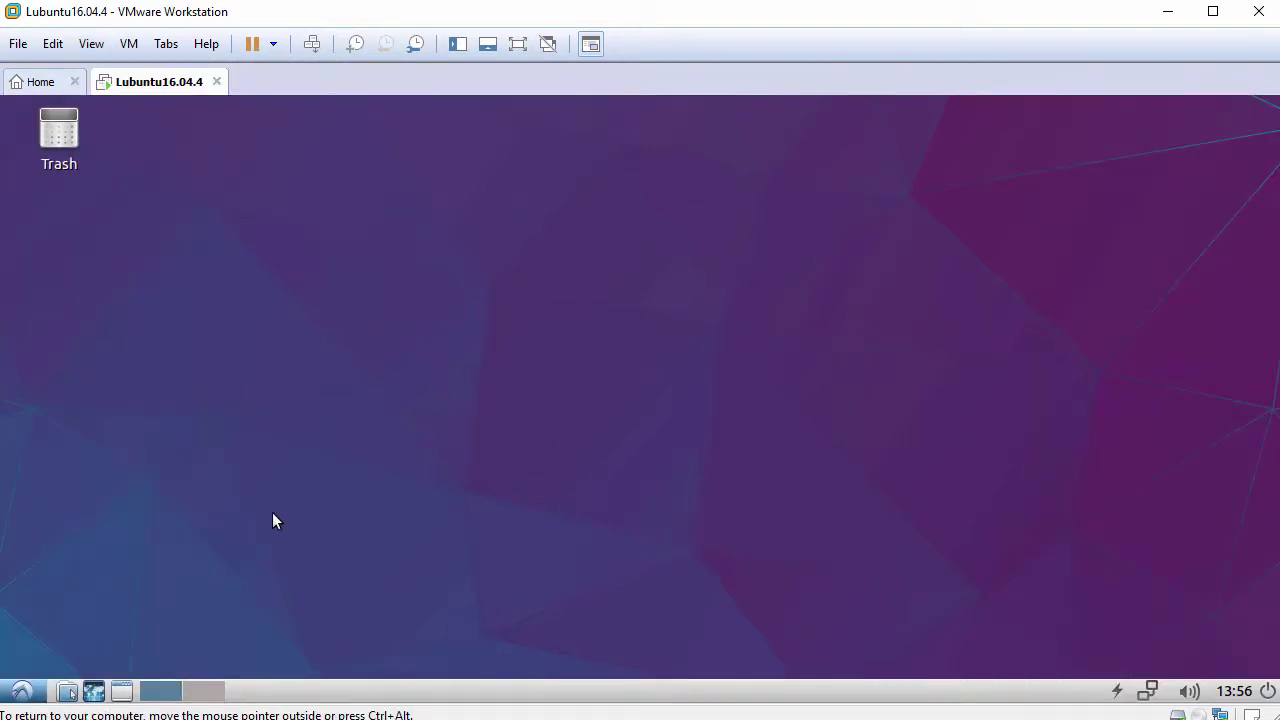
Open the file manager and paste the host-copied FileFromHost.txt into the home folder.
left_click(21, 691)
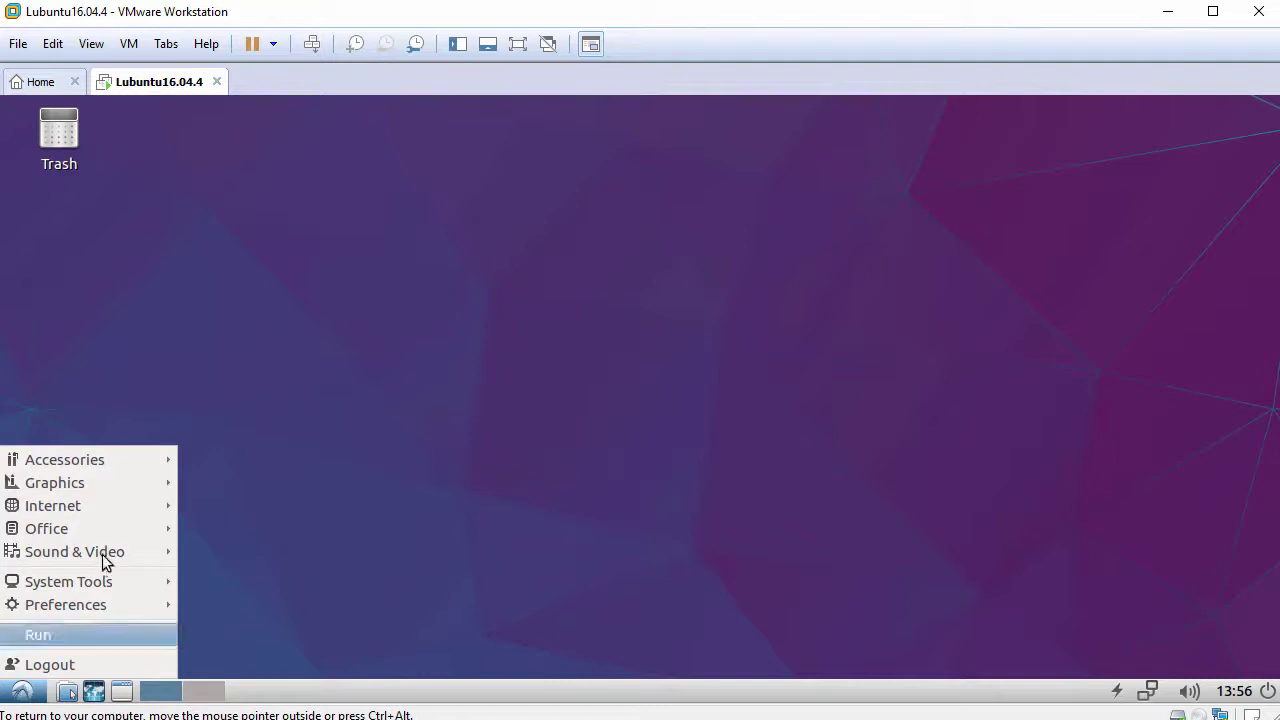
mouse_move(136, 458)
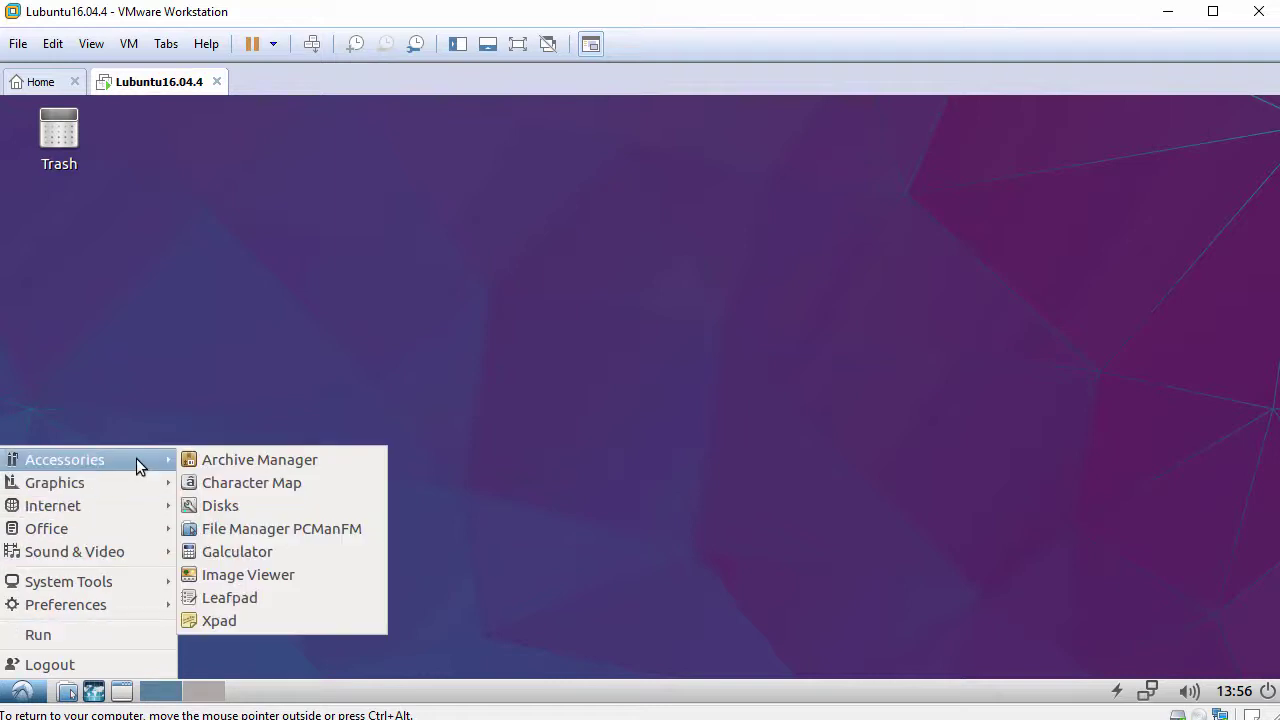
left_click(326, 529)
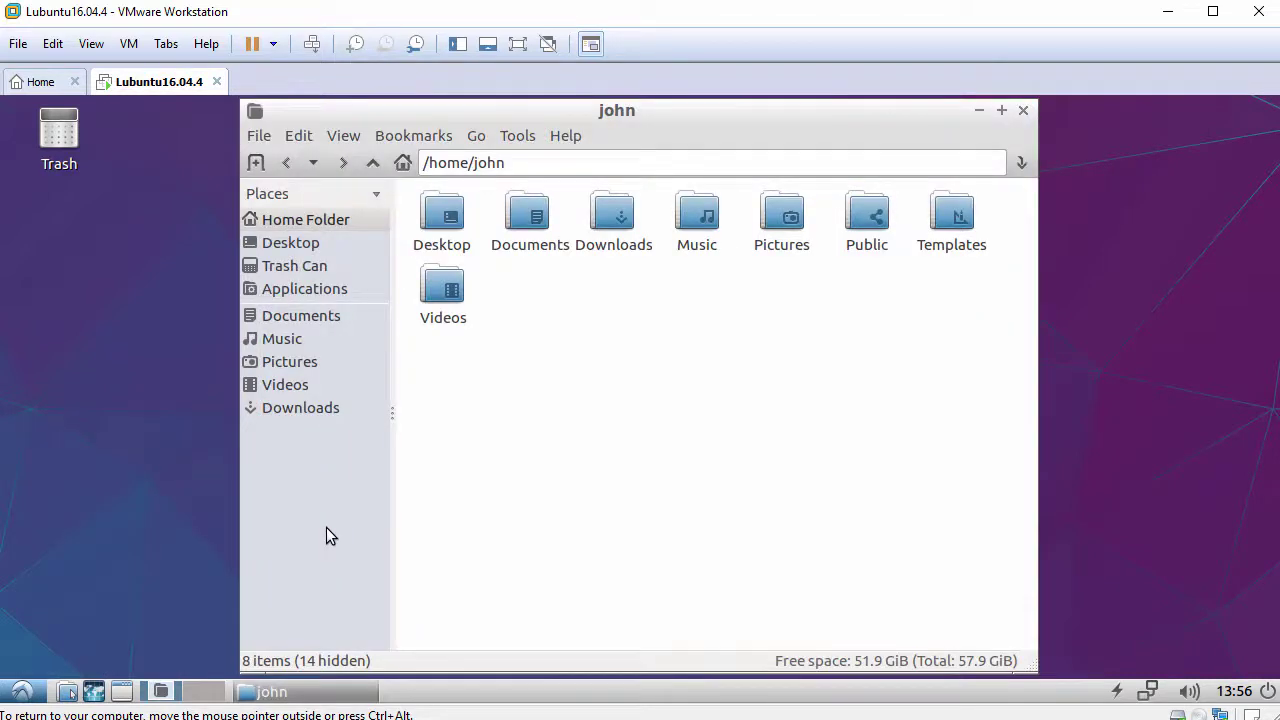
right_click(759, 331)
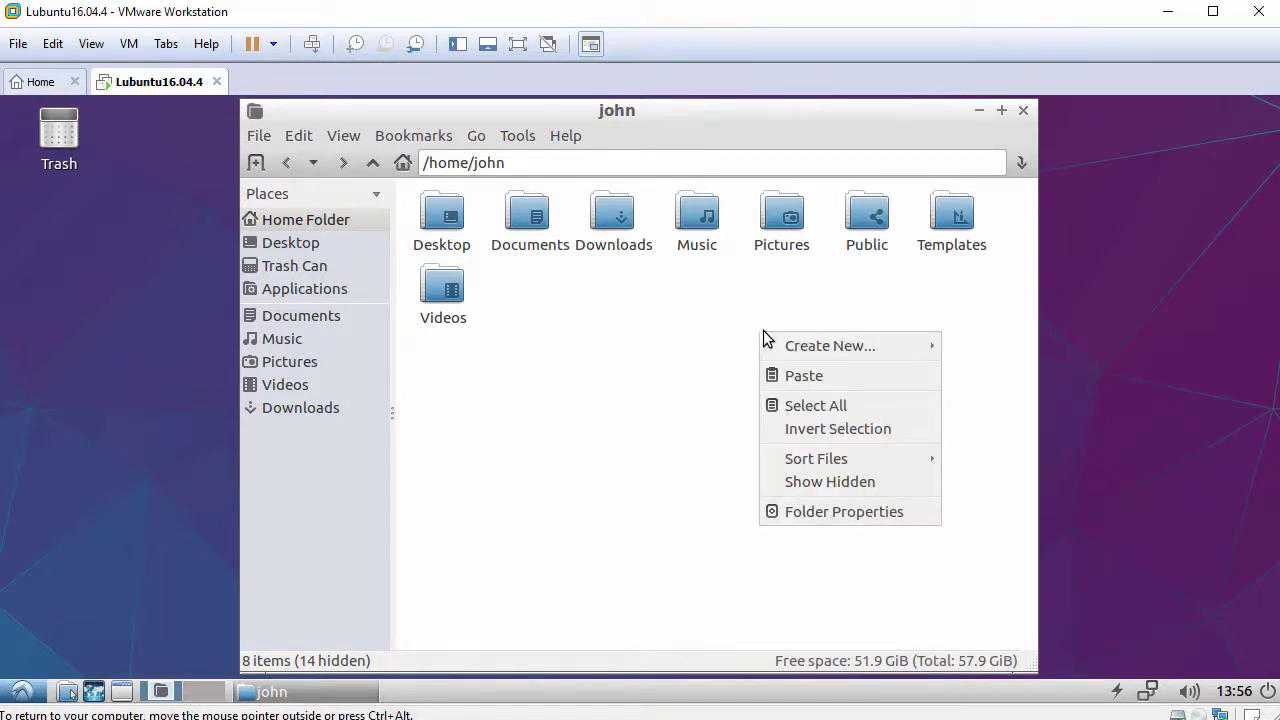
left_click(855, 378)
Open FileFromHost.txt in Leafpad, paste the host clipboard text, and close without saving.
left_click(626, 298)
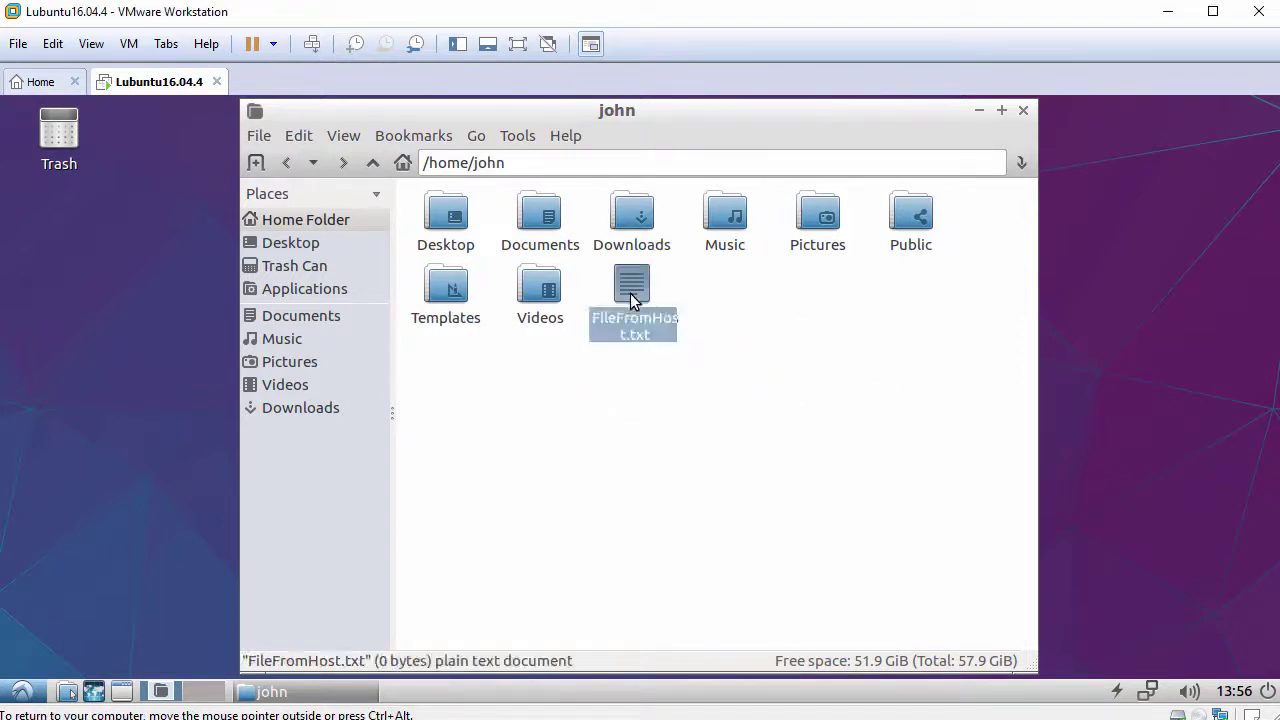
double_click(631, 300)
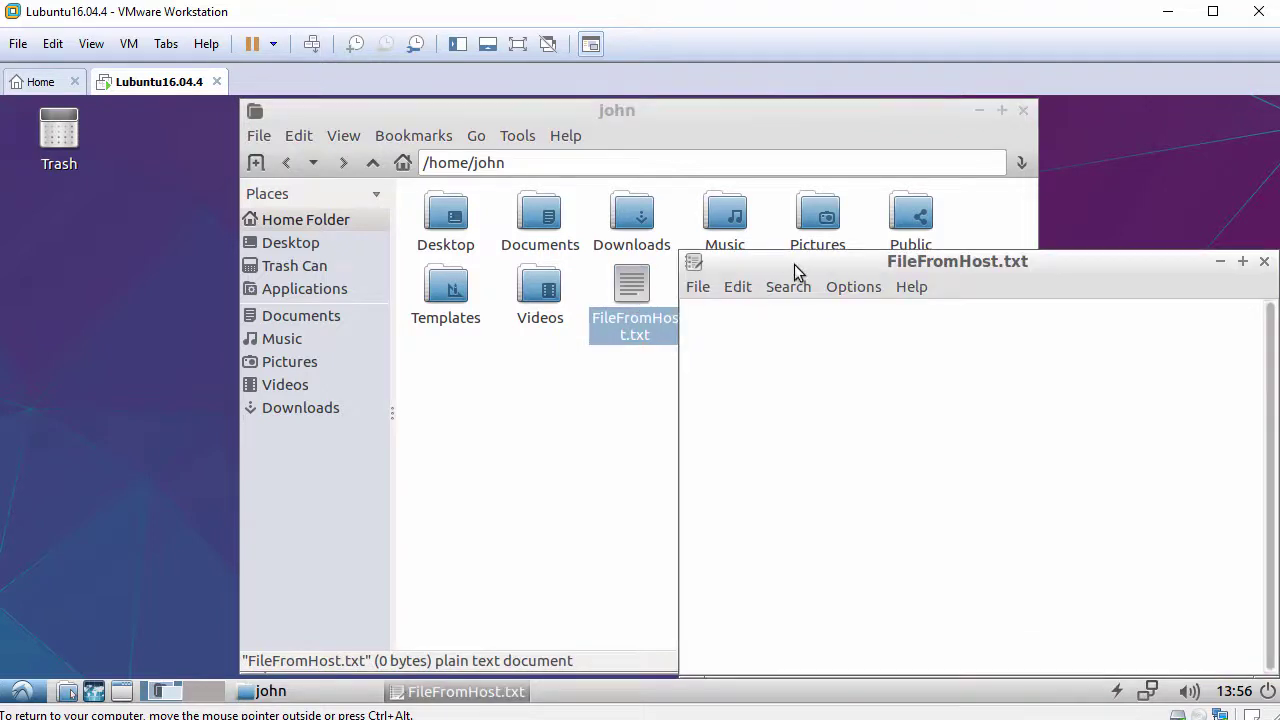
left_click_drag(794, 264, 464, 185)
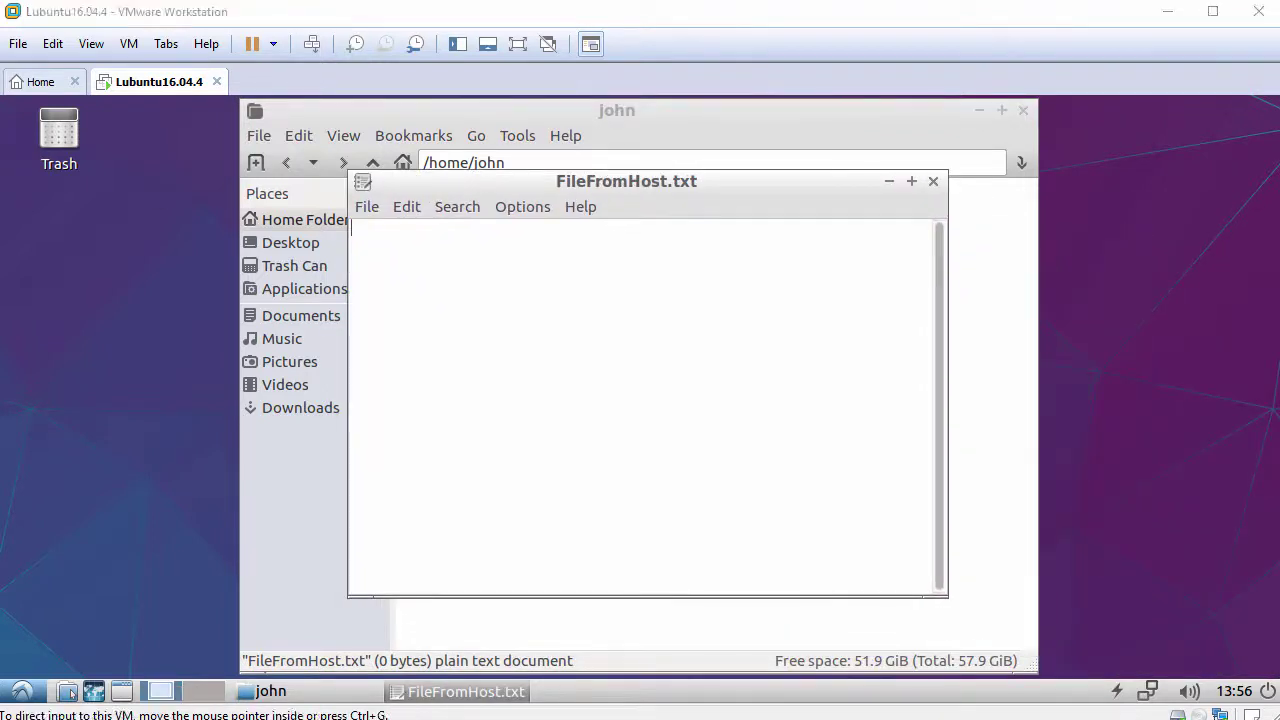
right_click(637, 274)
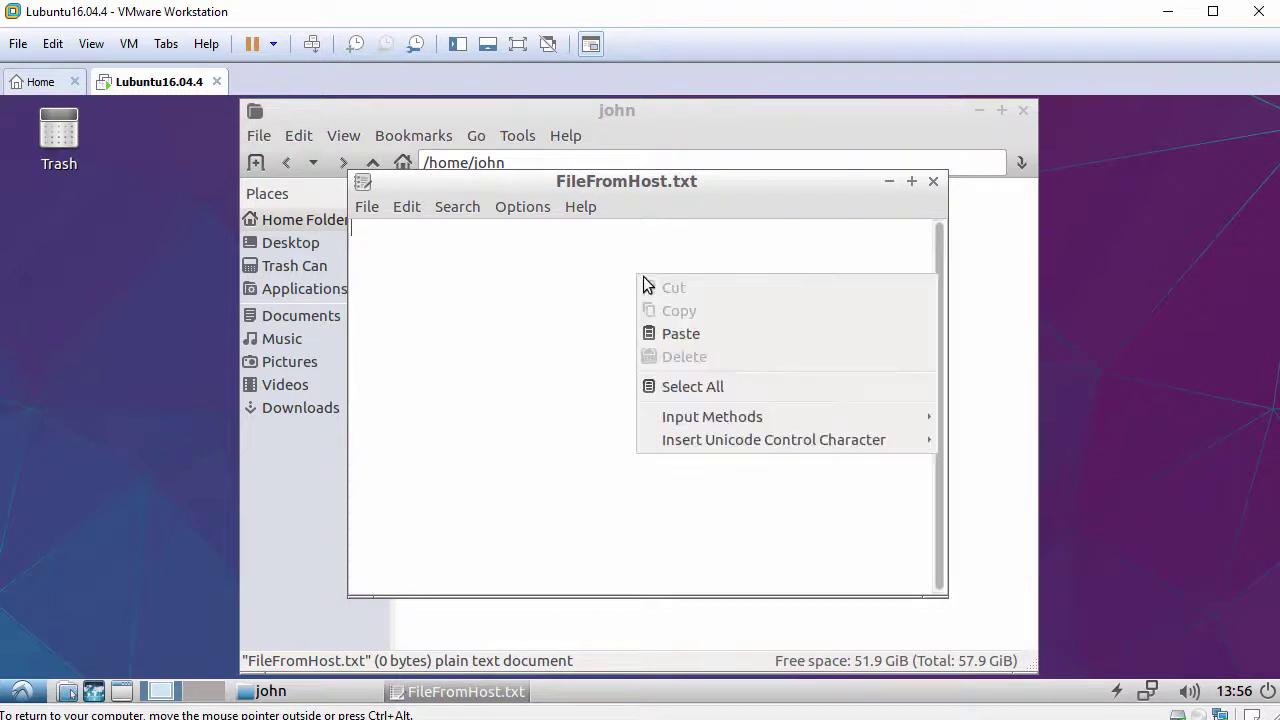
left_click(735, 340)
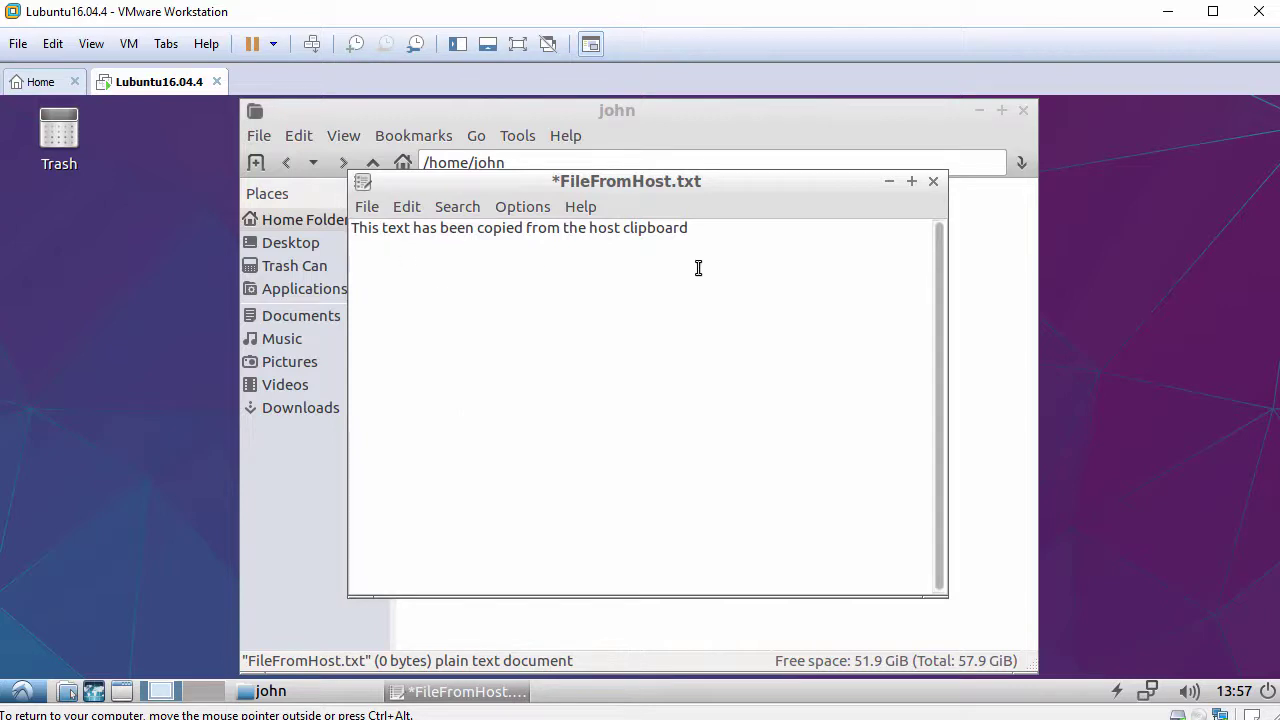
left_click(933, 181)
left_click(580, 457)
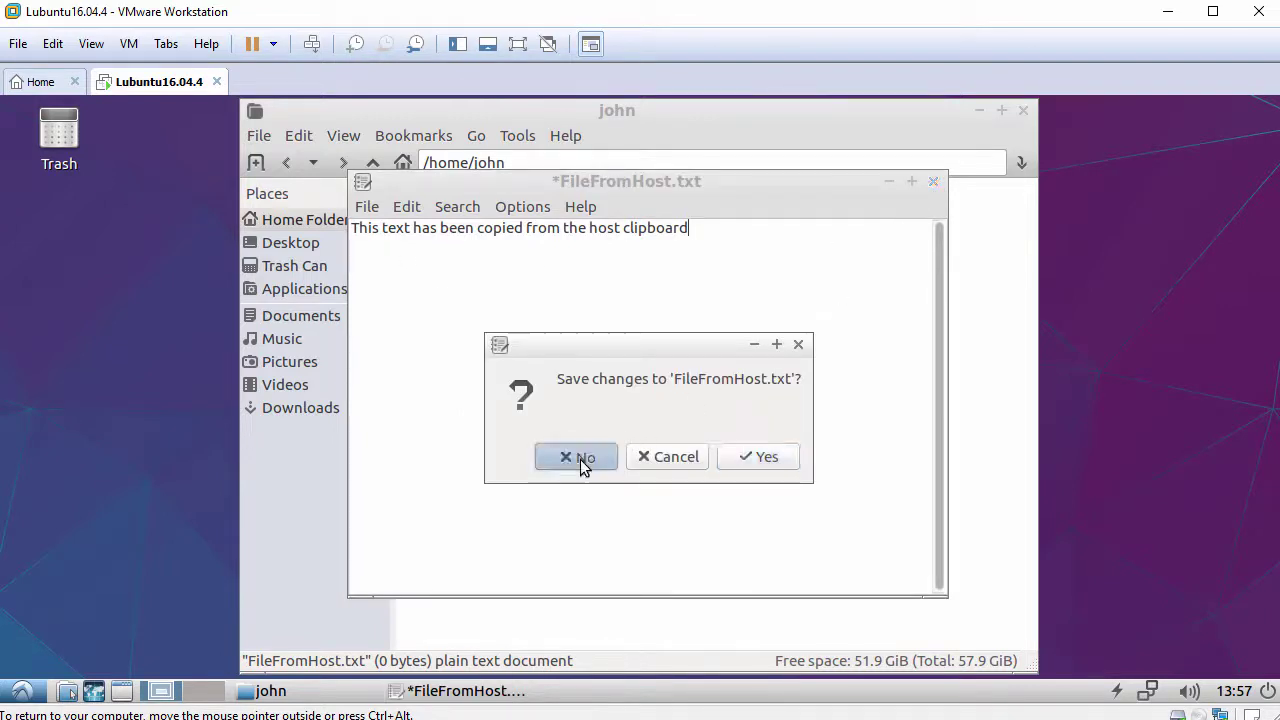
Close the file manager, launch a terminal, and move and widen its window.
left_click(1023, 111)
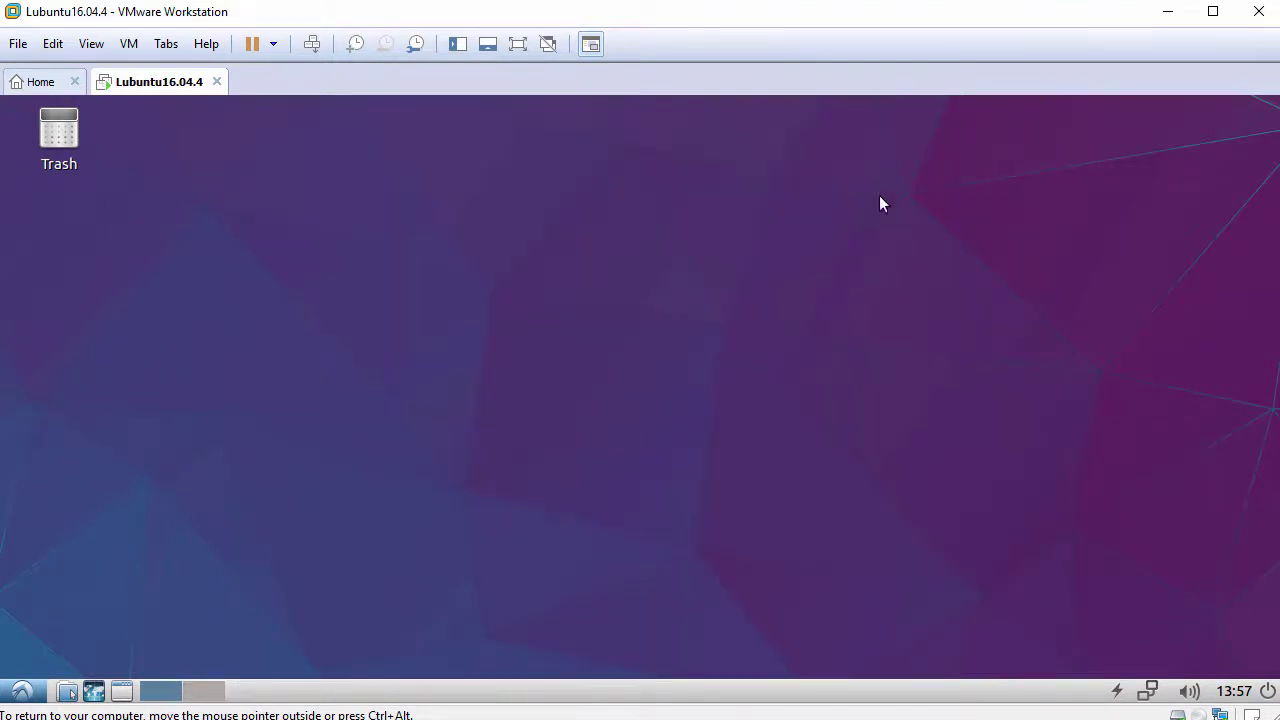
left_click(22, 691)
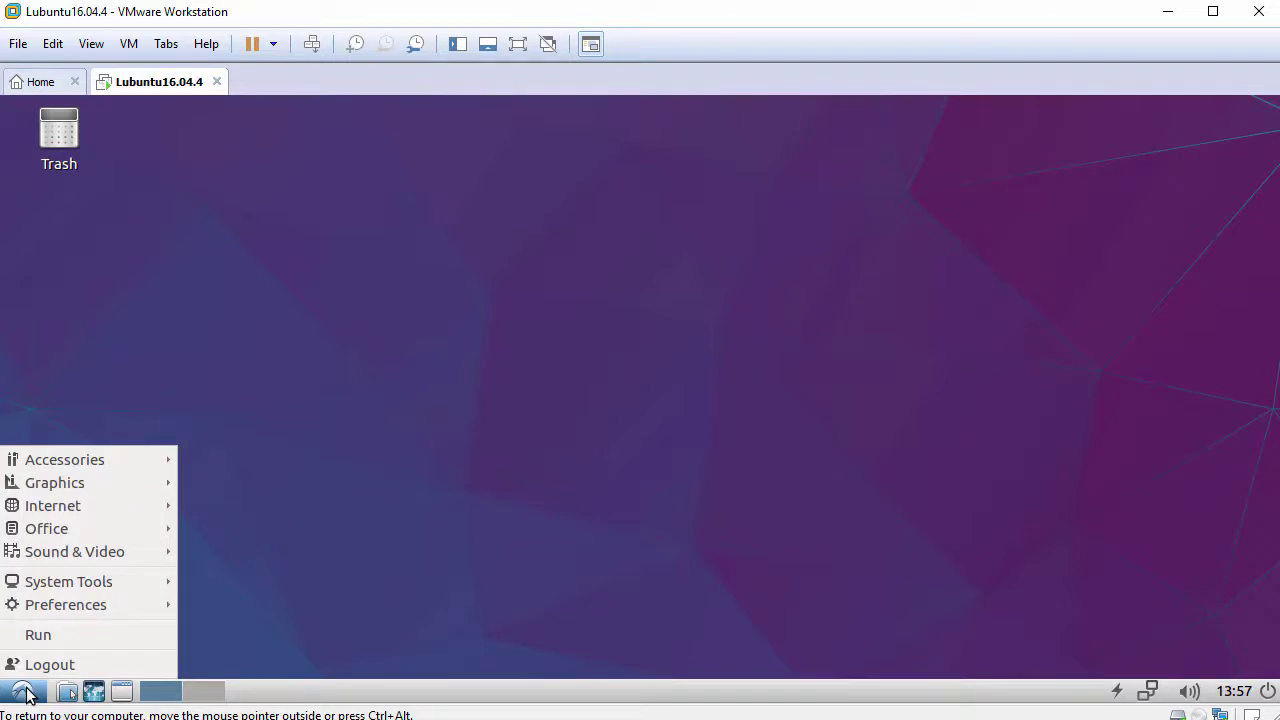
mouse_move(108, 578)
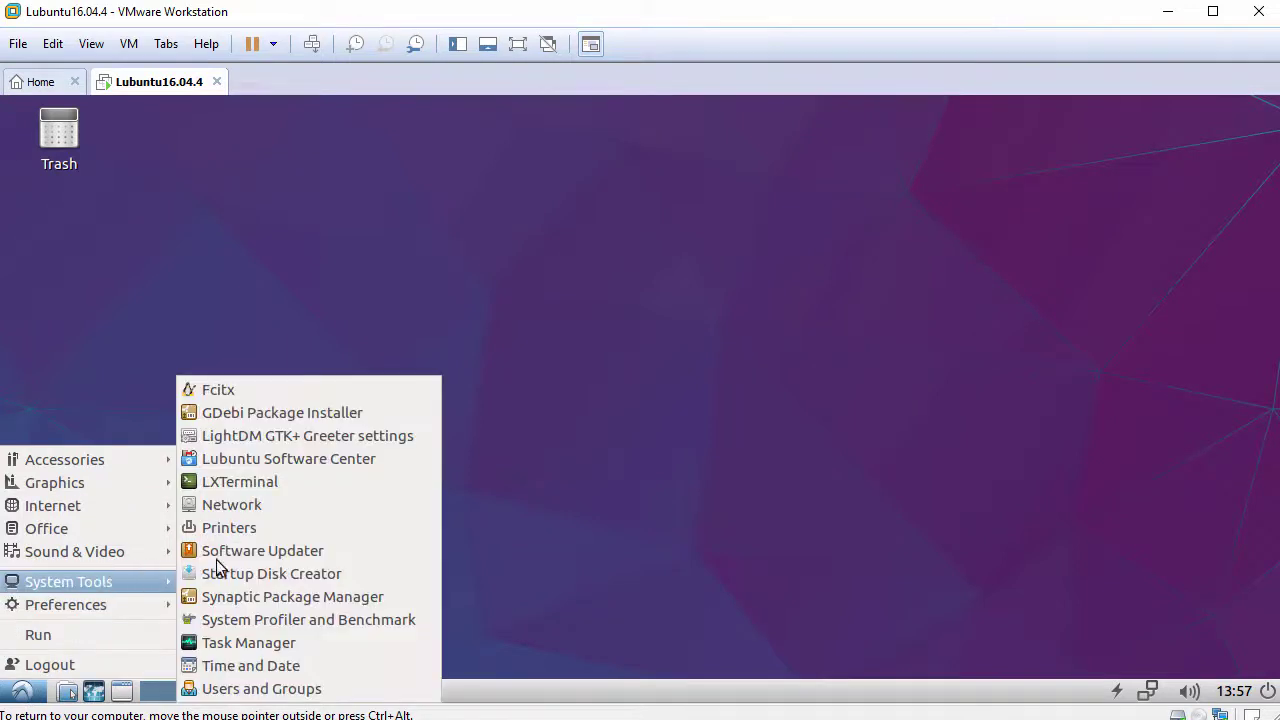
left_click(311, 481)
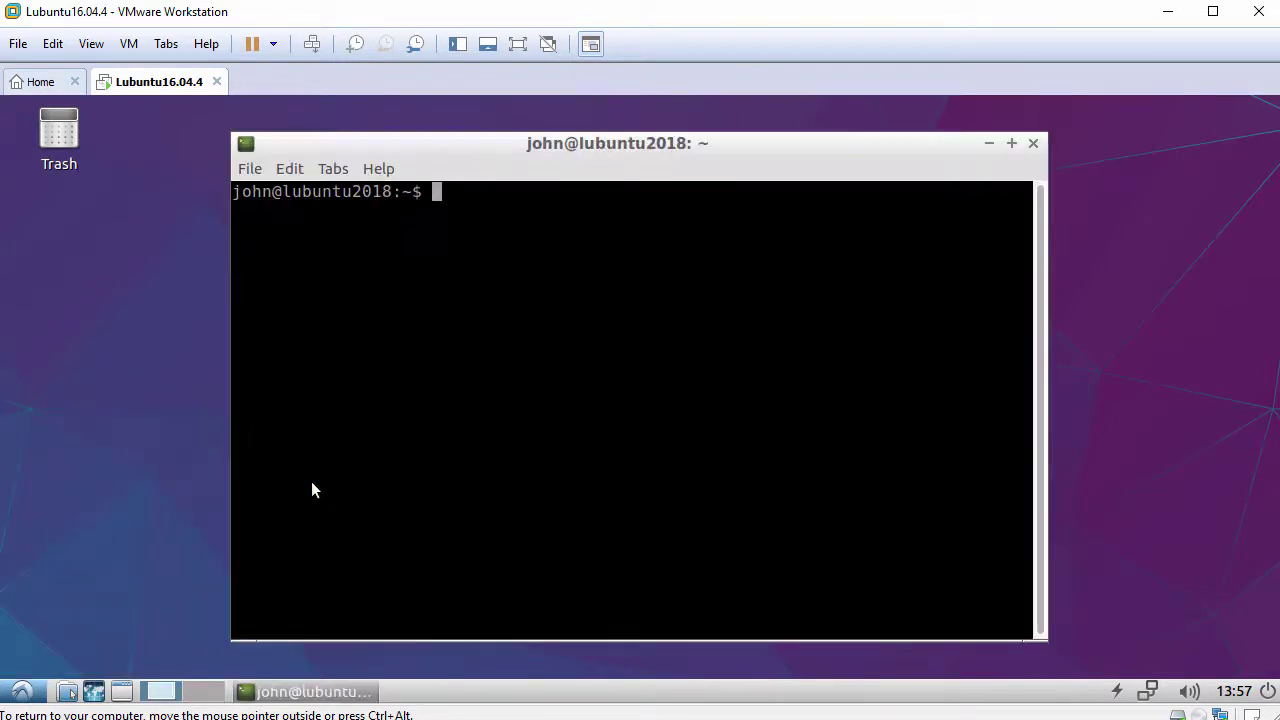
left_click_drag(485, 145, 380, 130)
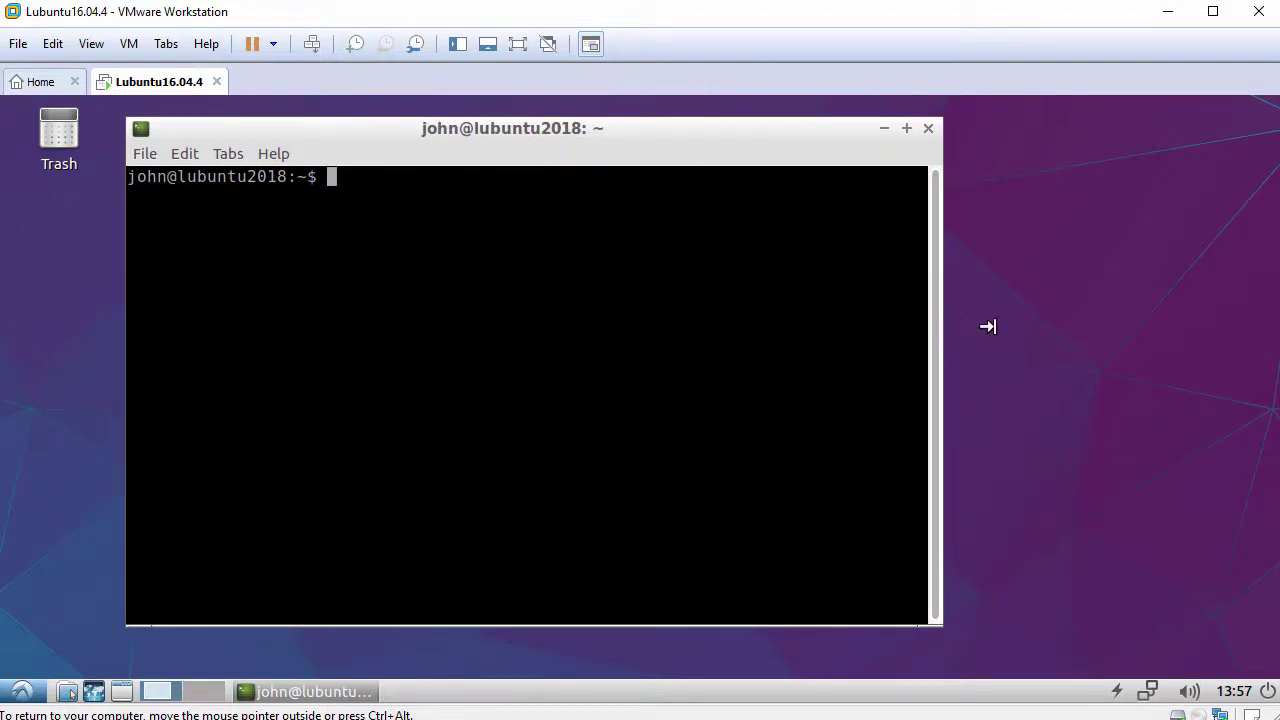
left_click_drag(988, 326, 1100, 337)
Run hostnamectl and systemctl status open-vm-tools.service to check the tools are active.
key("Return")
type("ho")
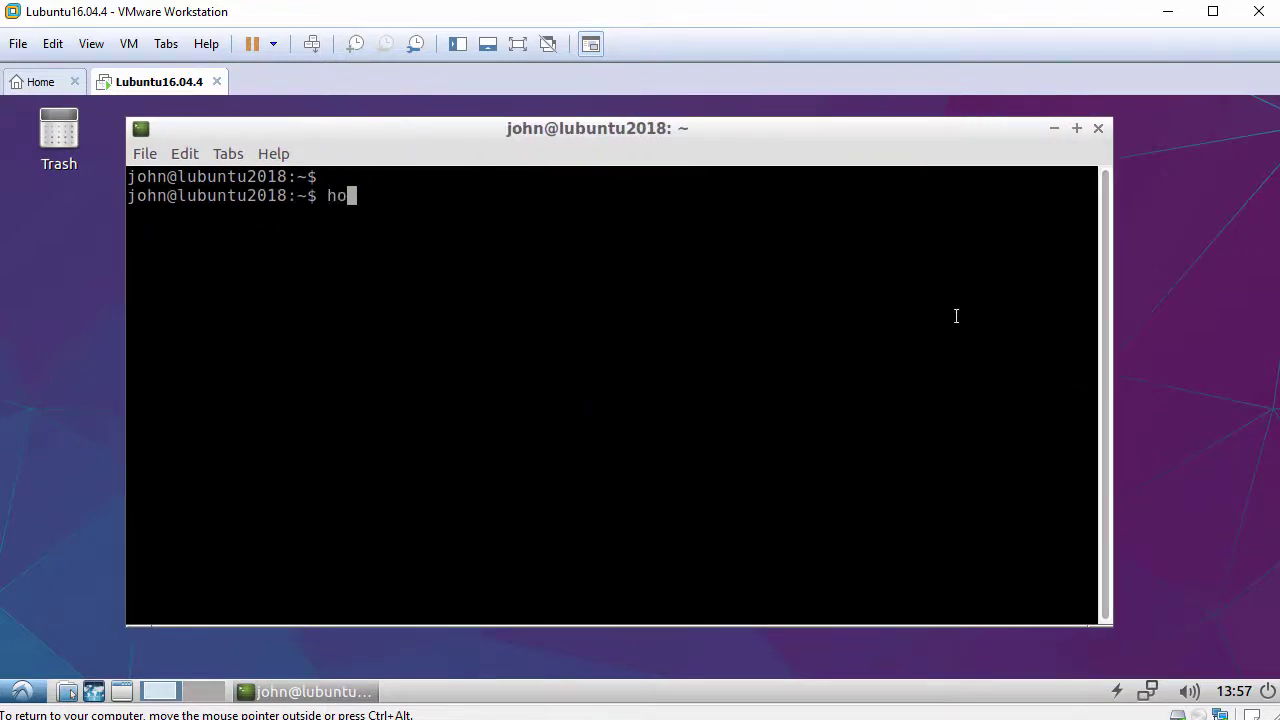
type("stnamectl")
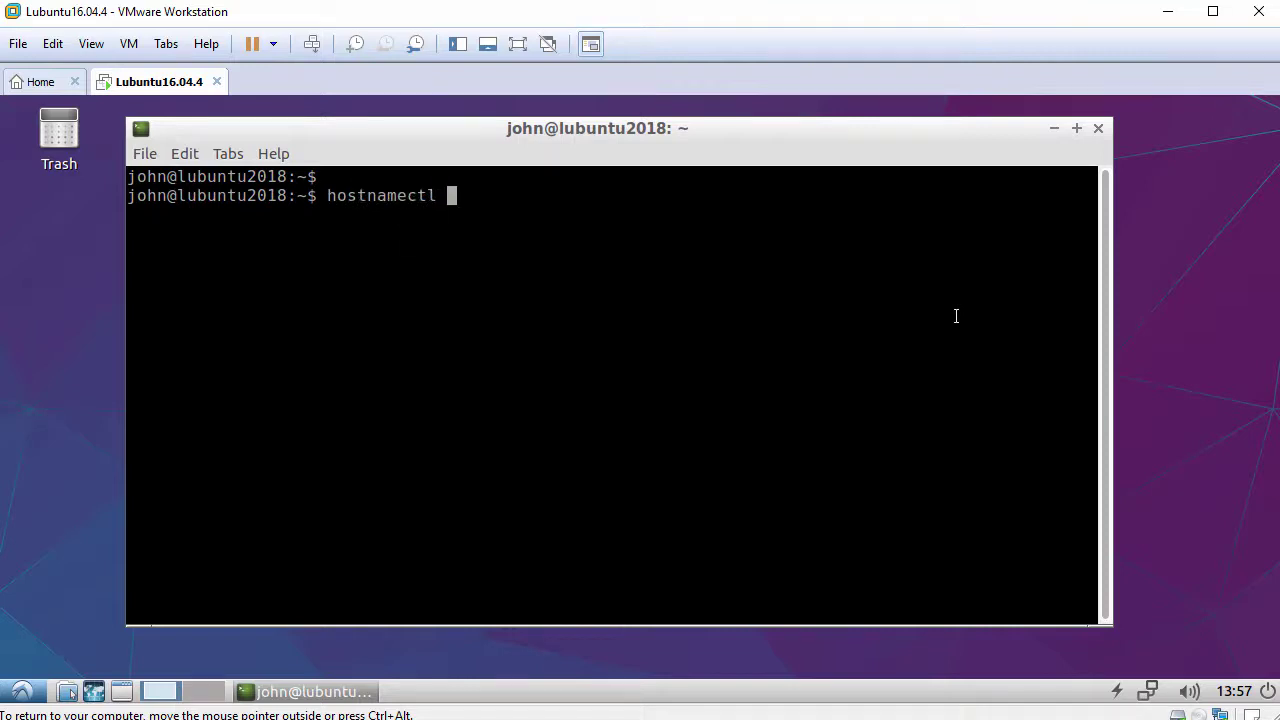
key("Return")
key("Return")
type("sys")
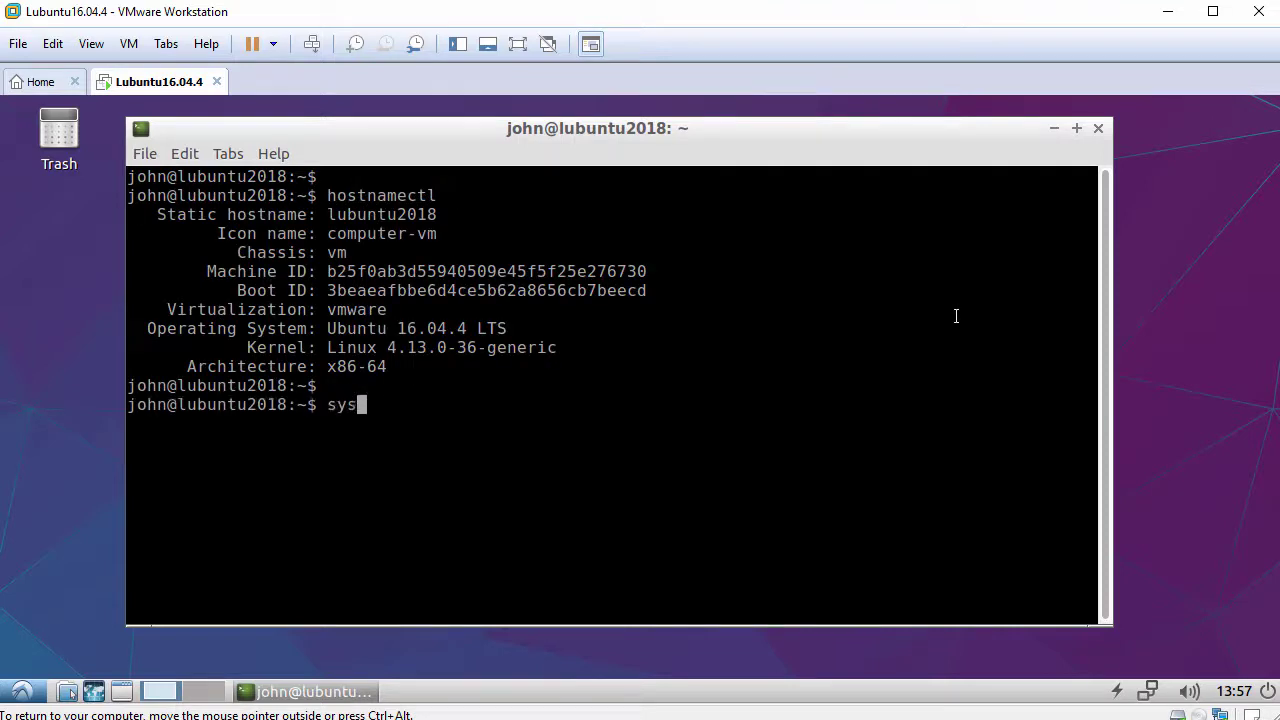
type("temctl status ")
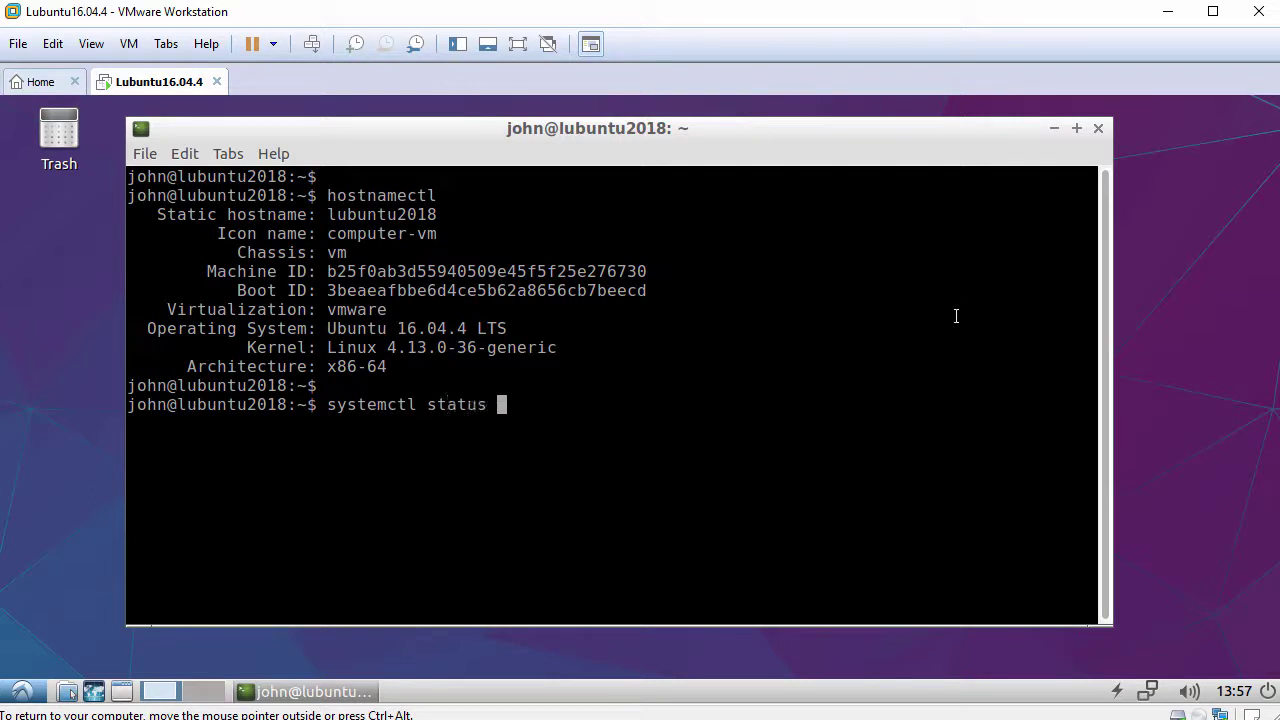
type("open-vm-")
key("Tab")
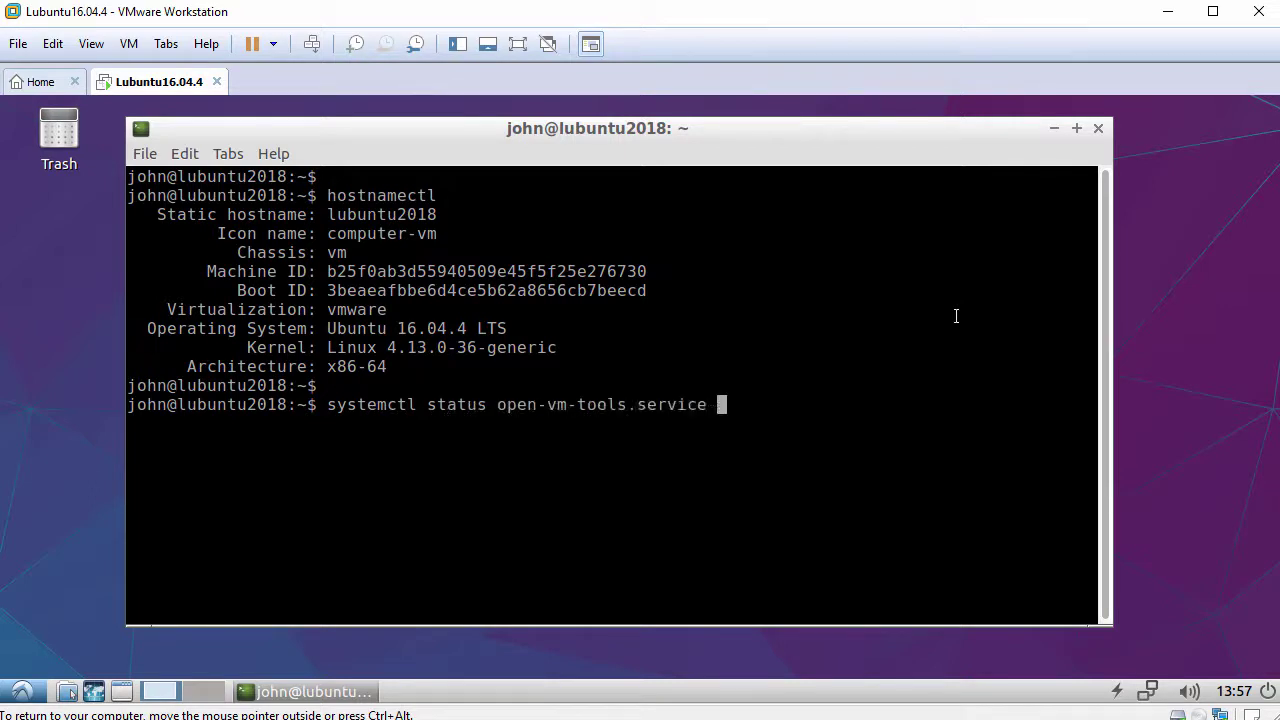
key("Return")
key("Return")
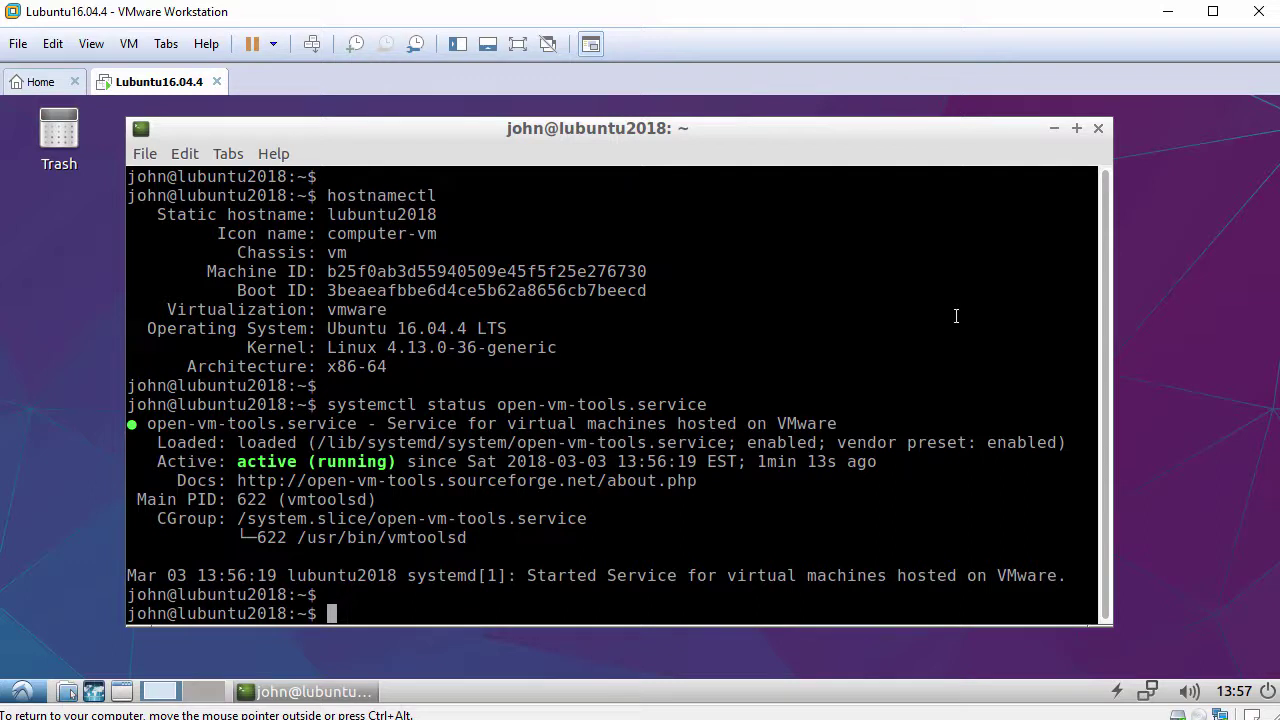
type("ping -c 3 ww")
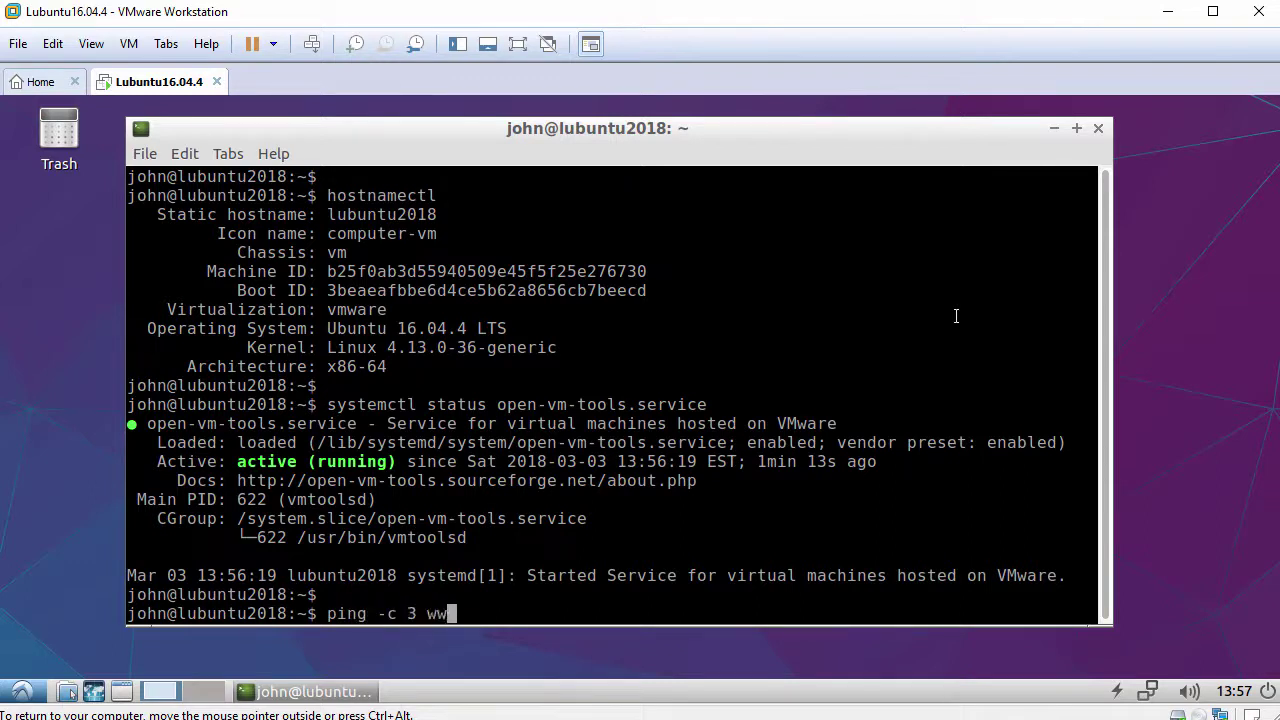
type("w.google.co")
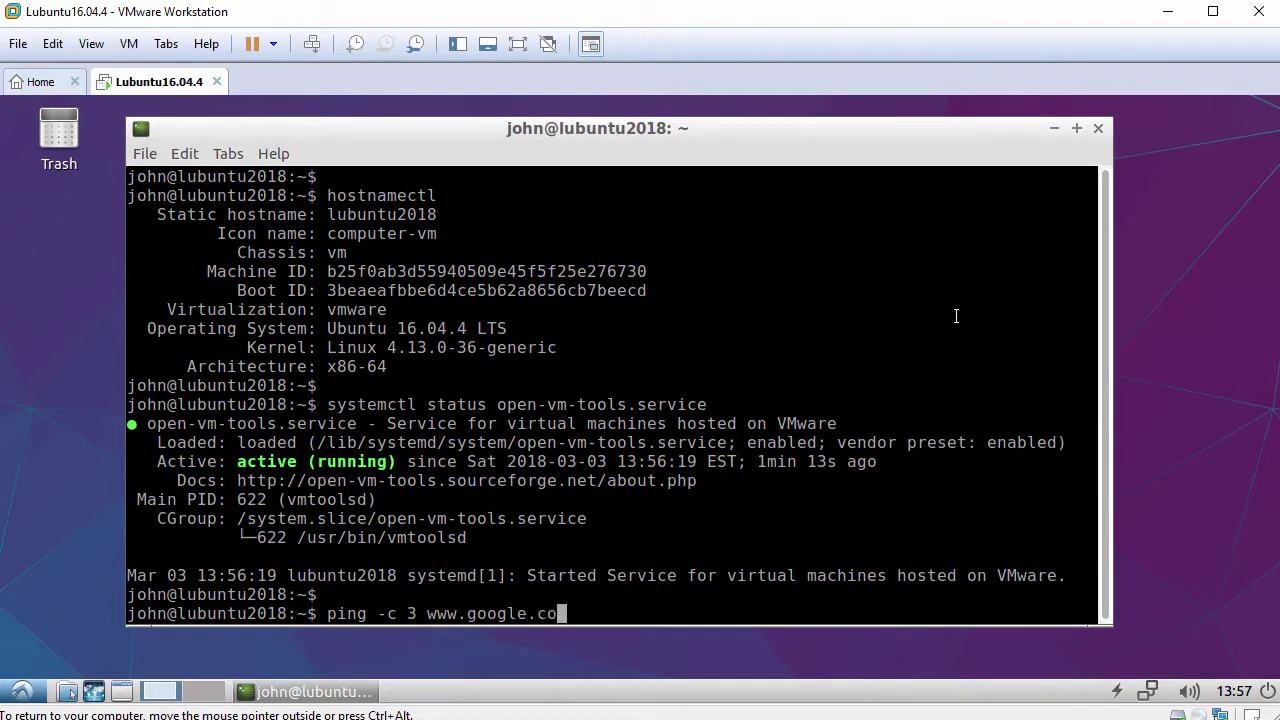
type("m")
key("Return")
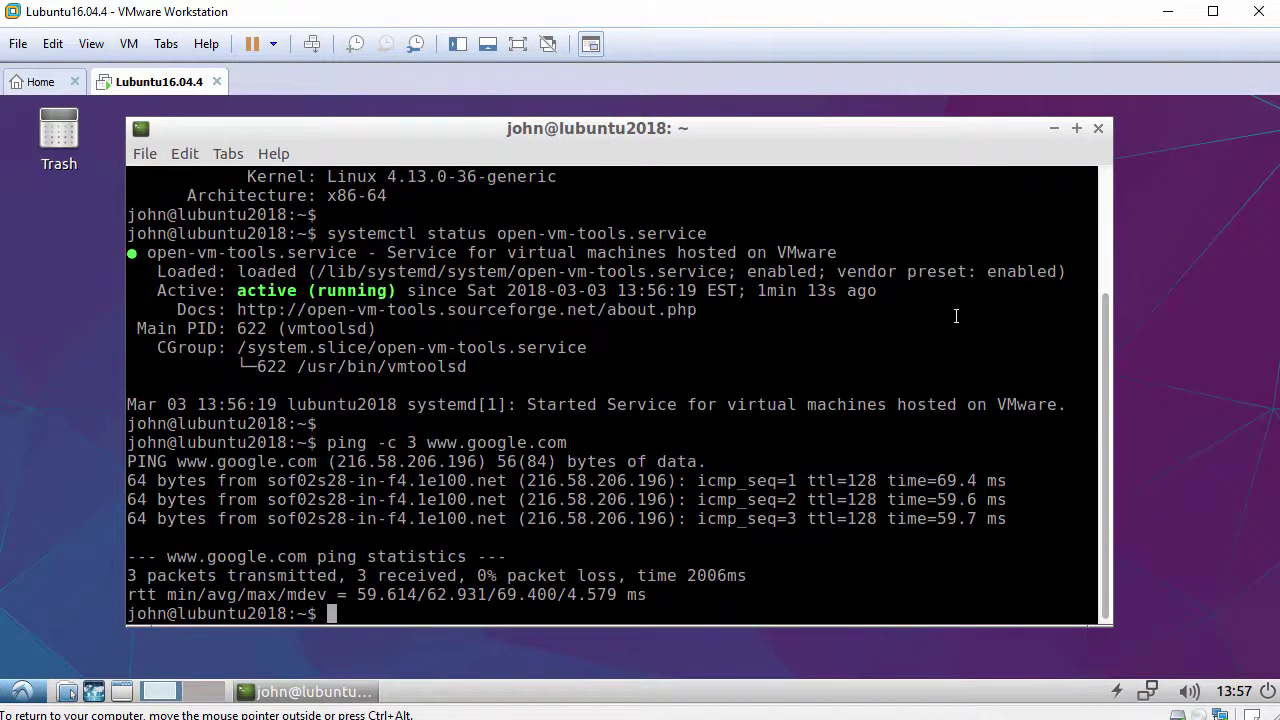
type("exit")
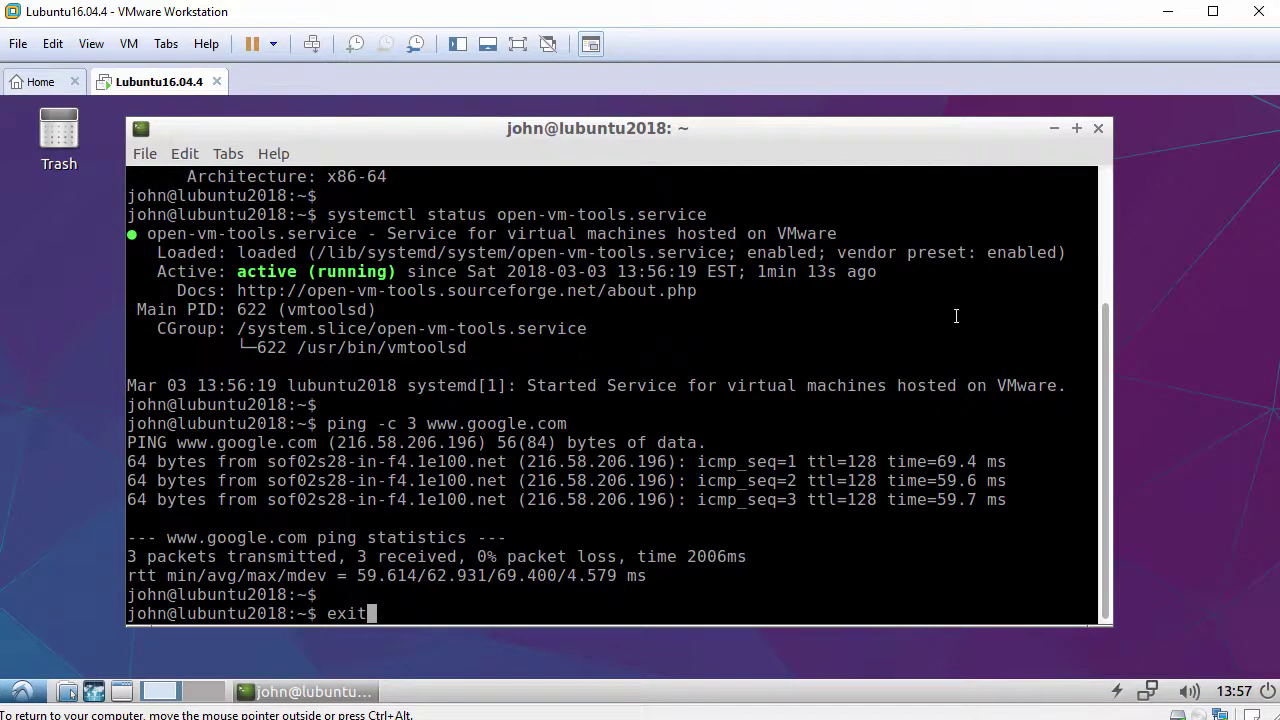
key("Return")
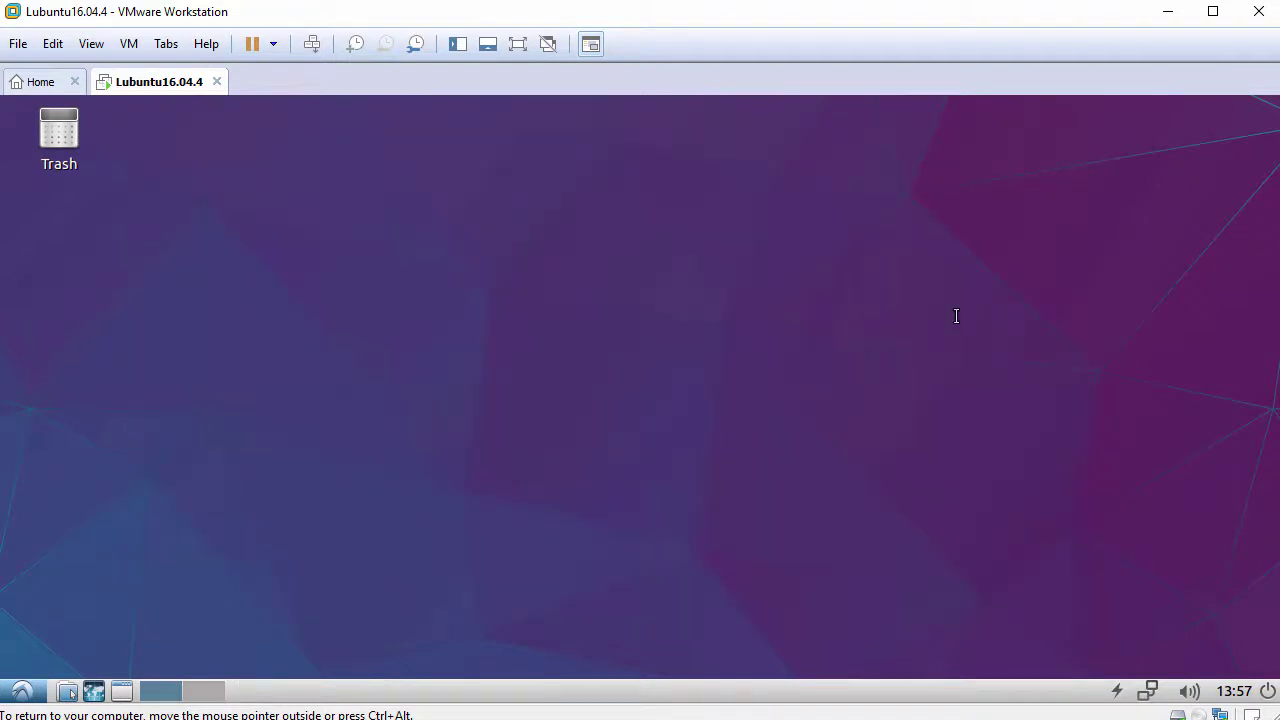
In Panel Settings, set Edge to Top and Height to 30, then close.
right_click(489, 690)
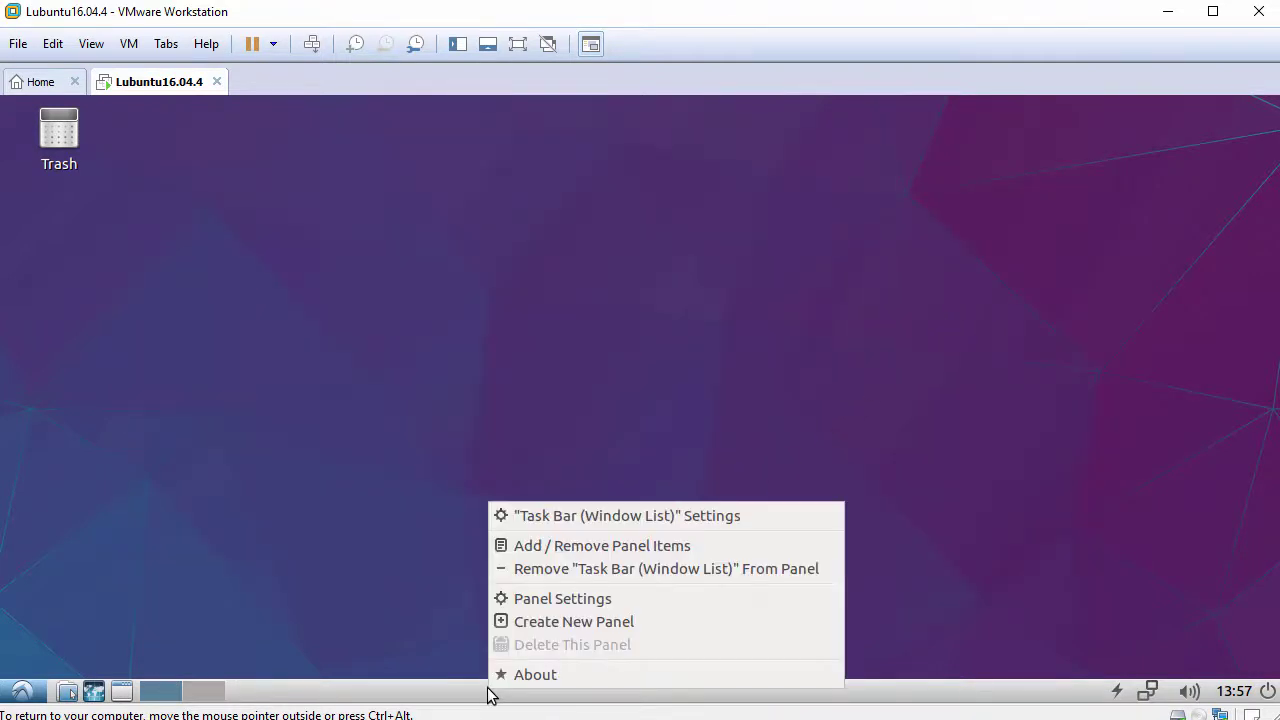
left_click(568, 600)
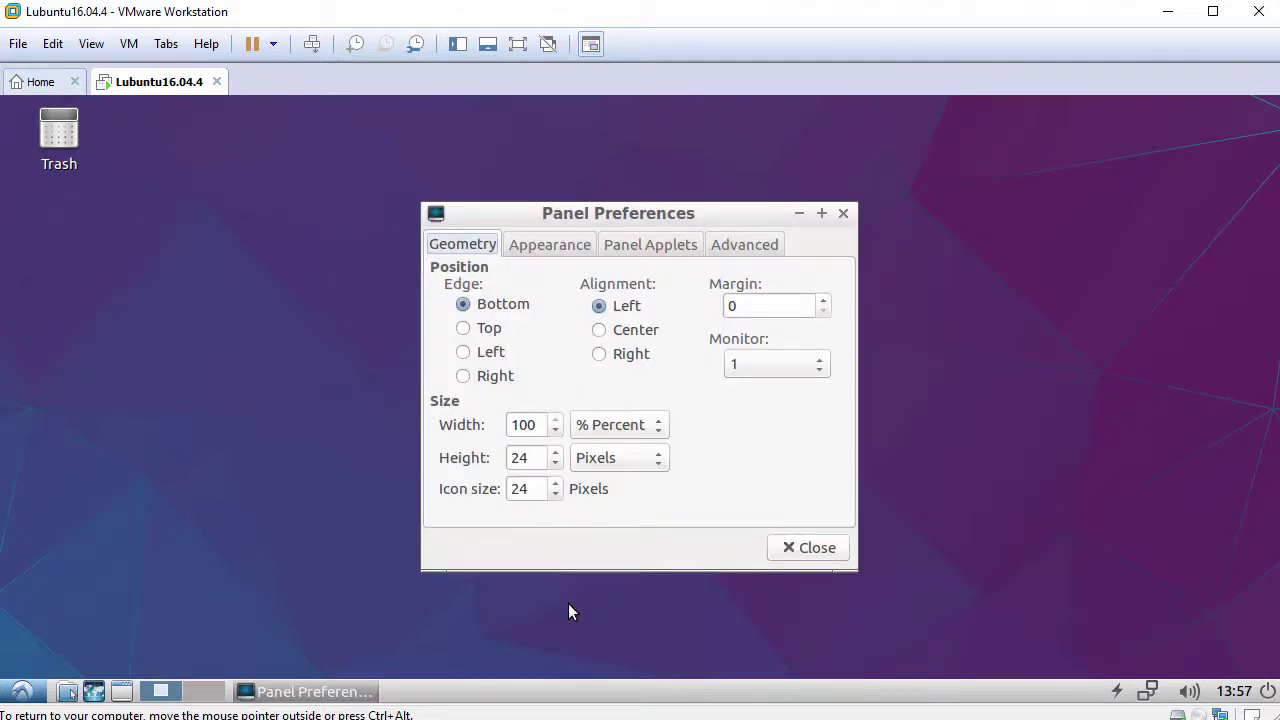
left_click(491, 329)
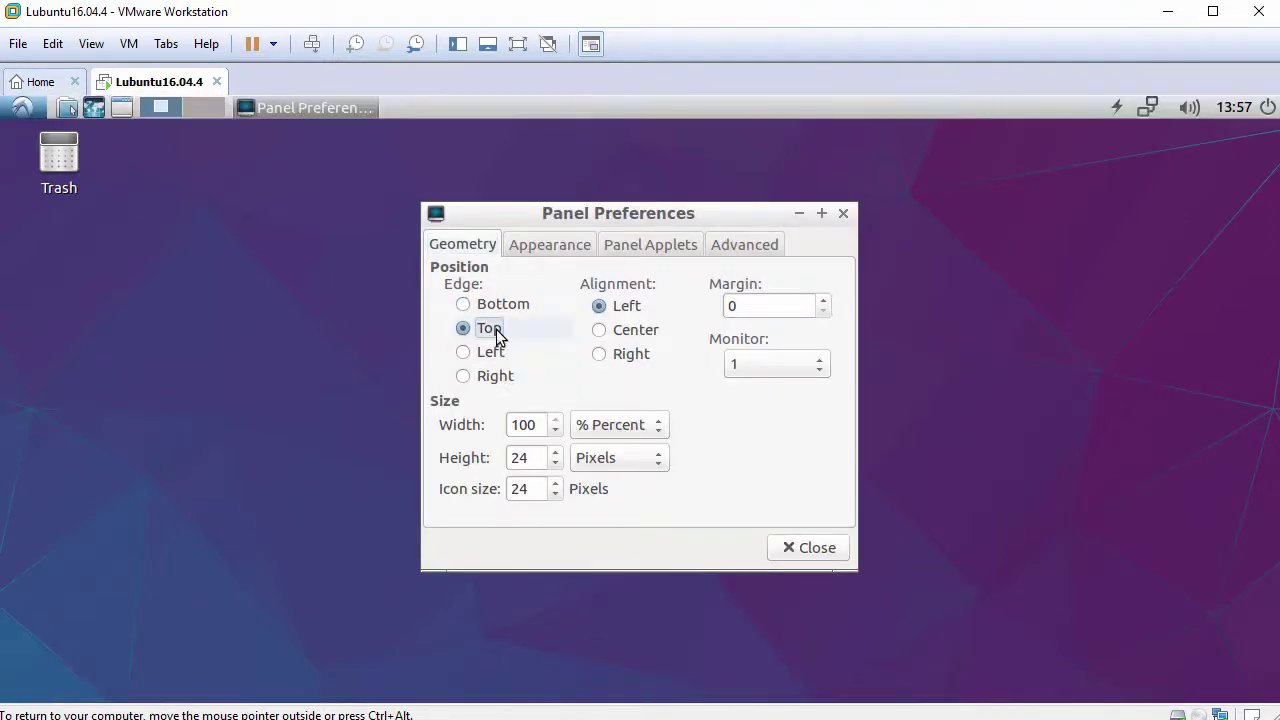
left_click(557, 455)
left_click(557, 455)
left_click(557, 455)
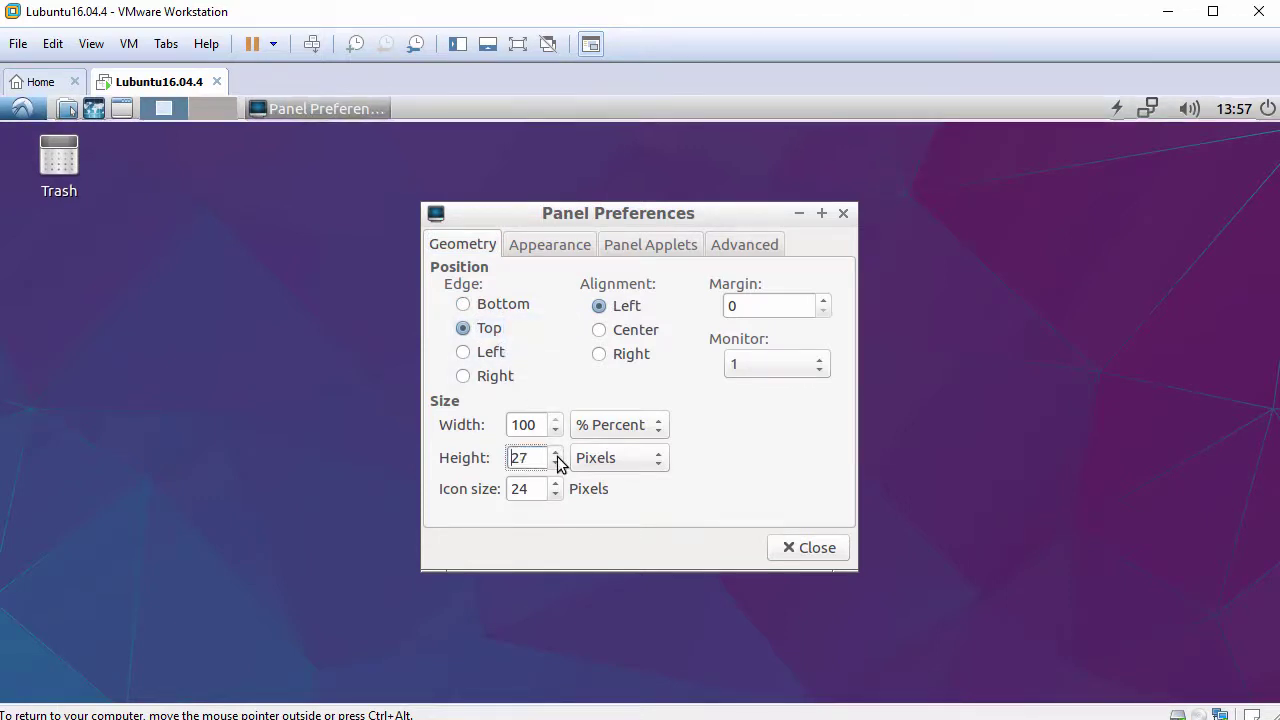
left_click(557, 455)
left_click(557, 455)
left_click(557, 455)
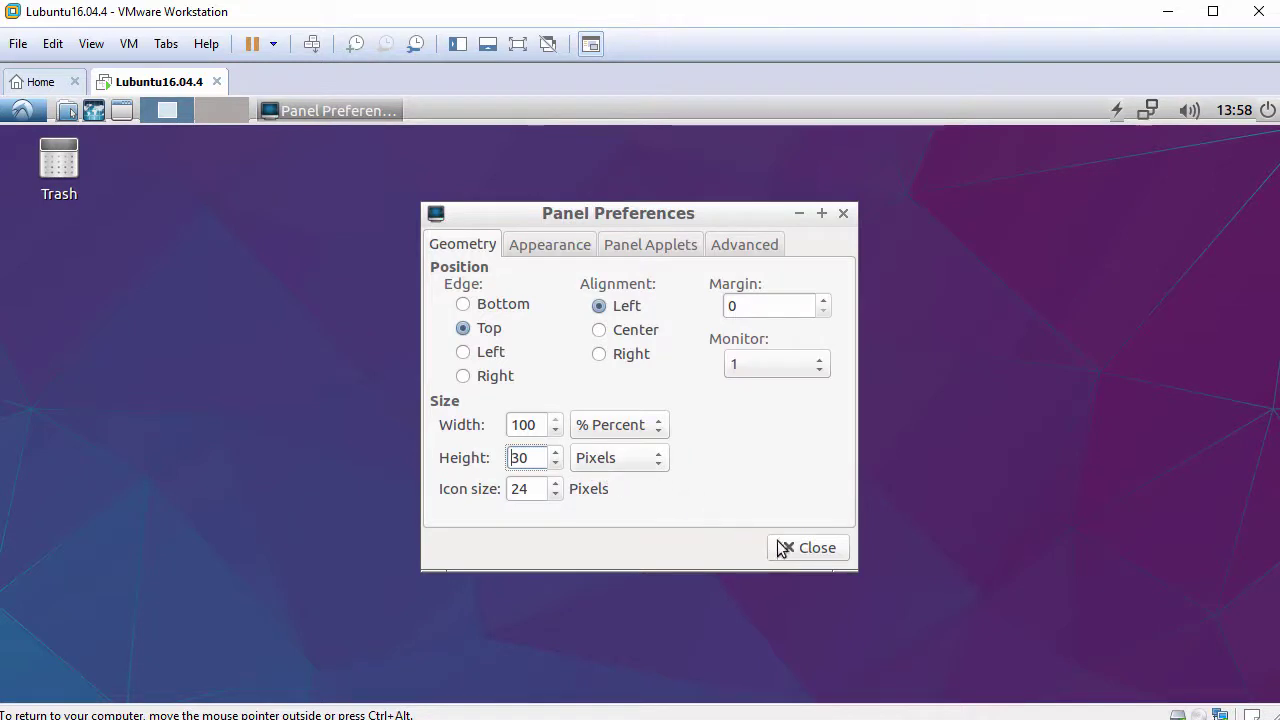
left_click(806, 550)
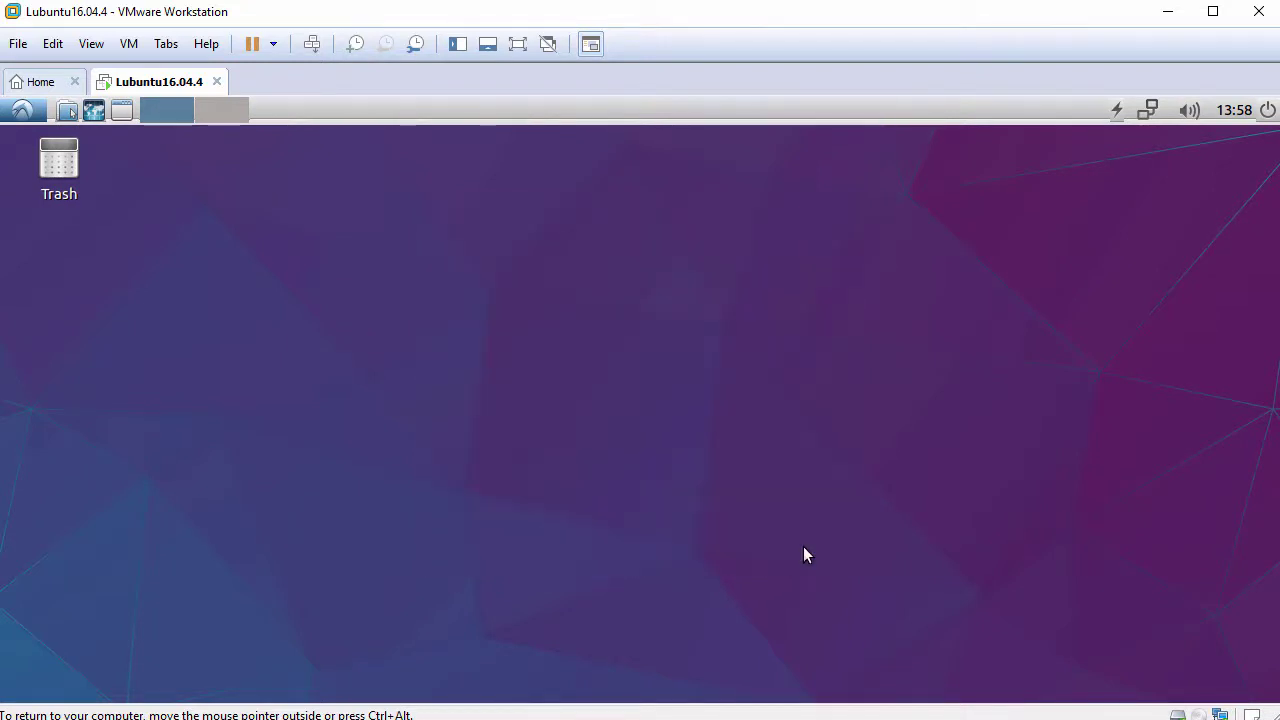
In Desktop Preferences' Desktop Icons tab, tick Show "Documents" folder and close.
right_click(466, 266)
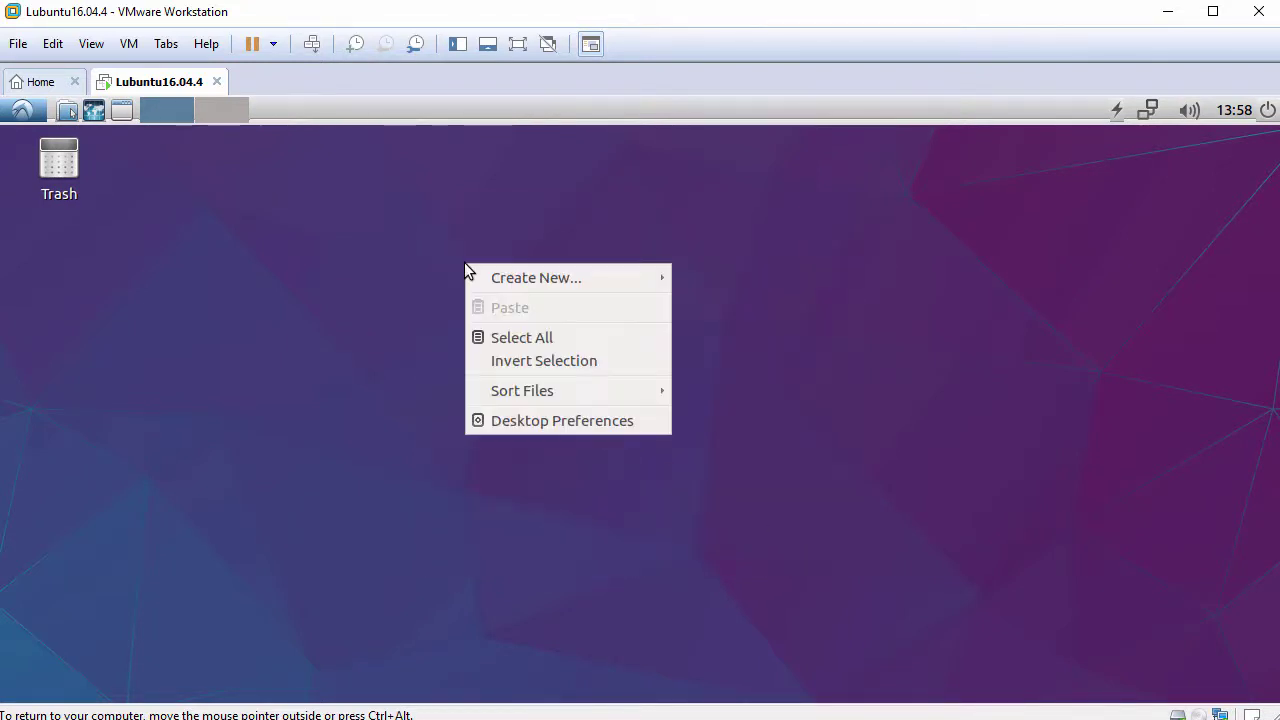
left_click(556, 424)
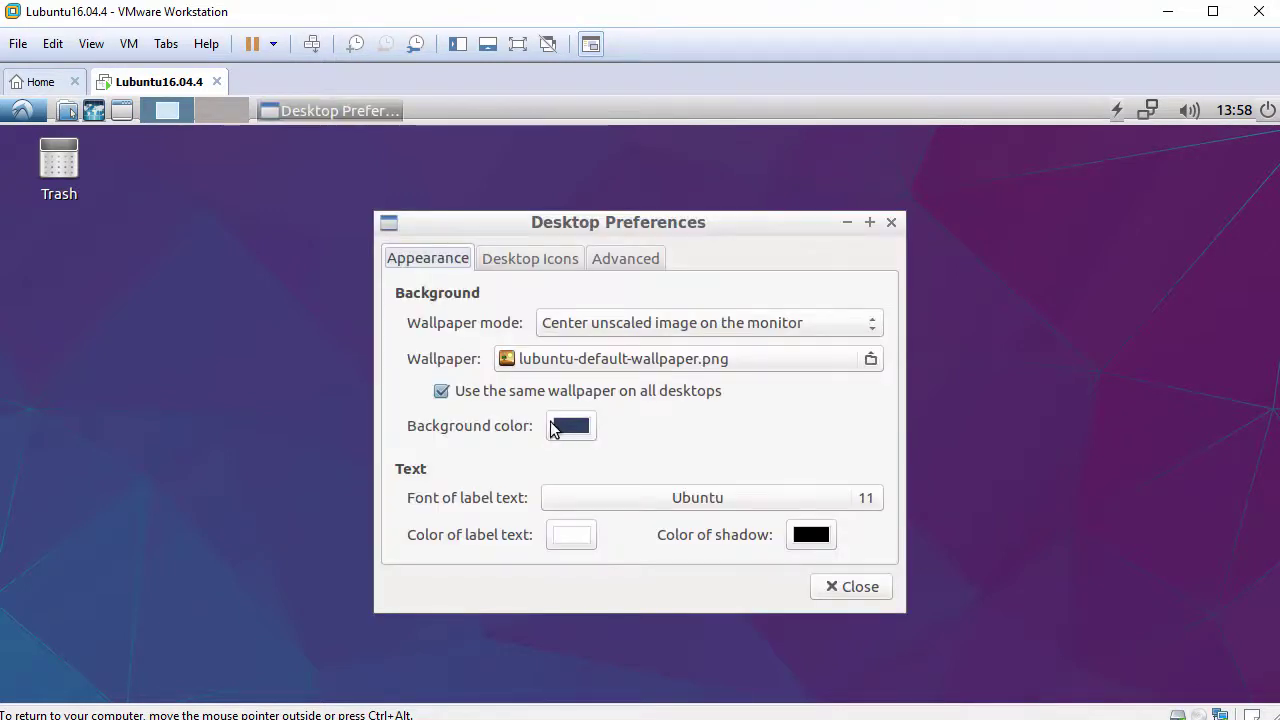
left_click(536, 258)
left_click(443, 321)
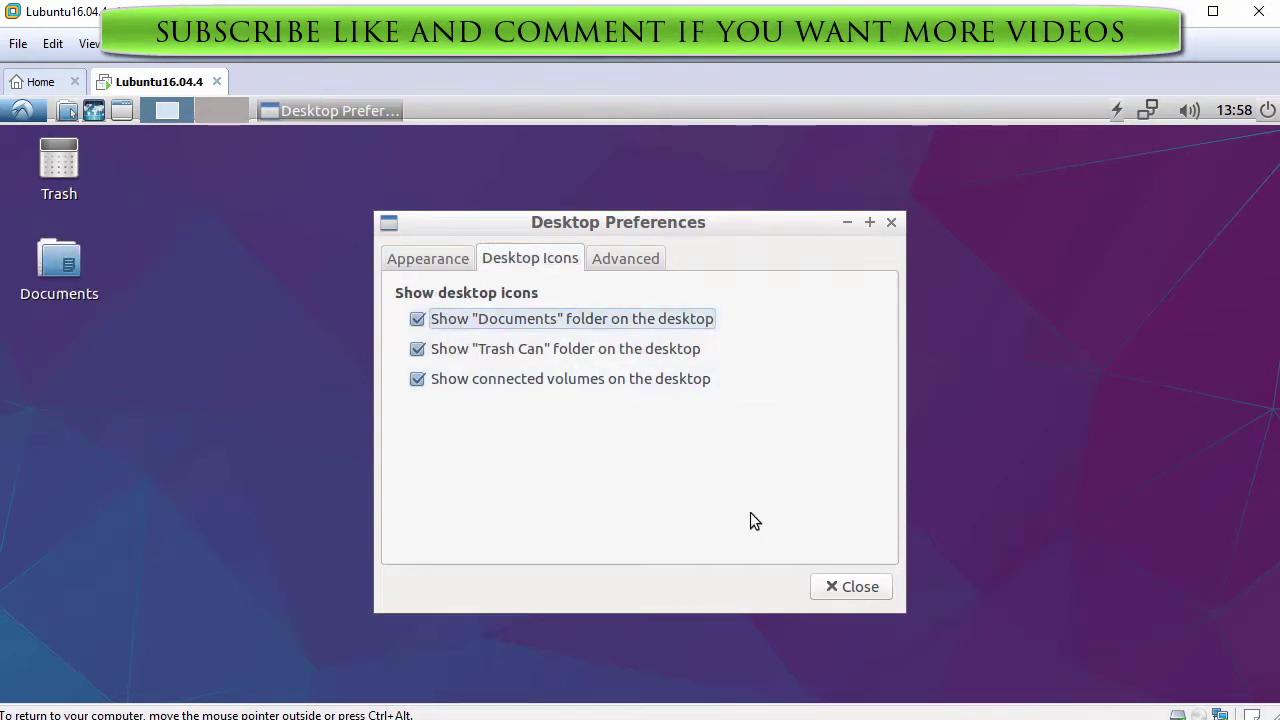
left_click(850, 588)
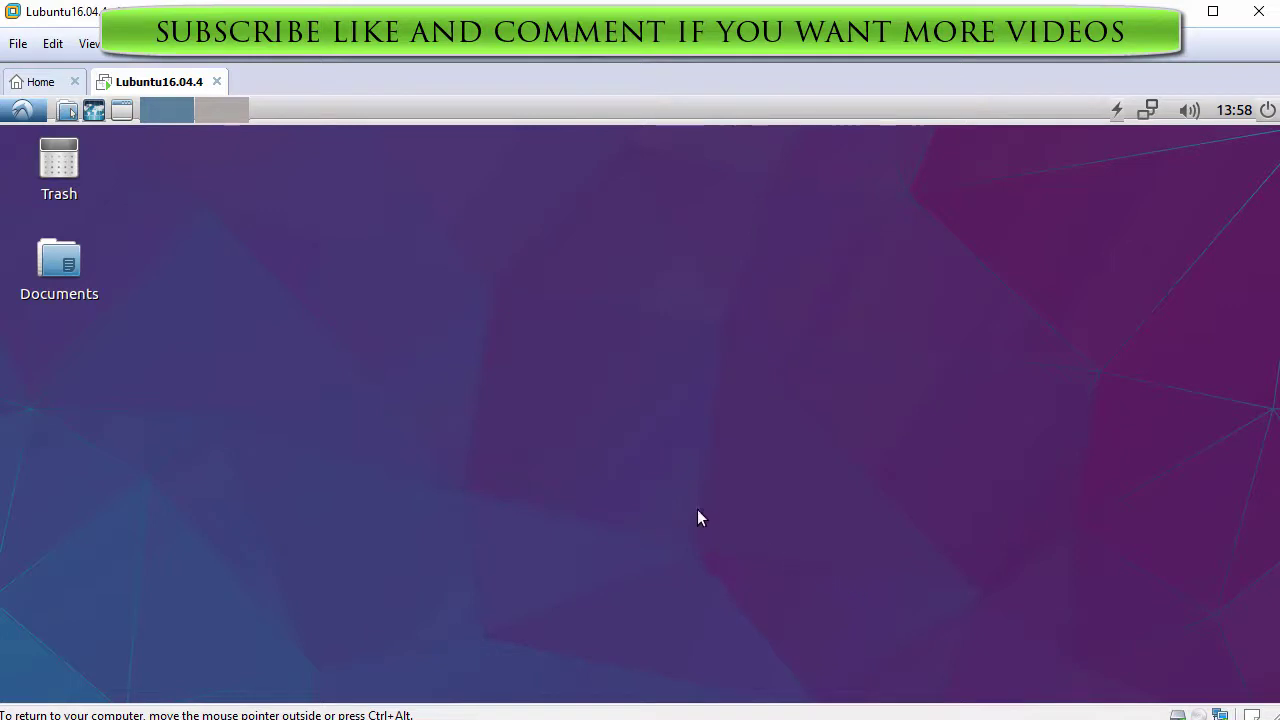
left_click(22, 110)
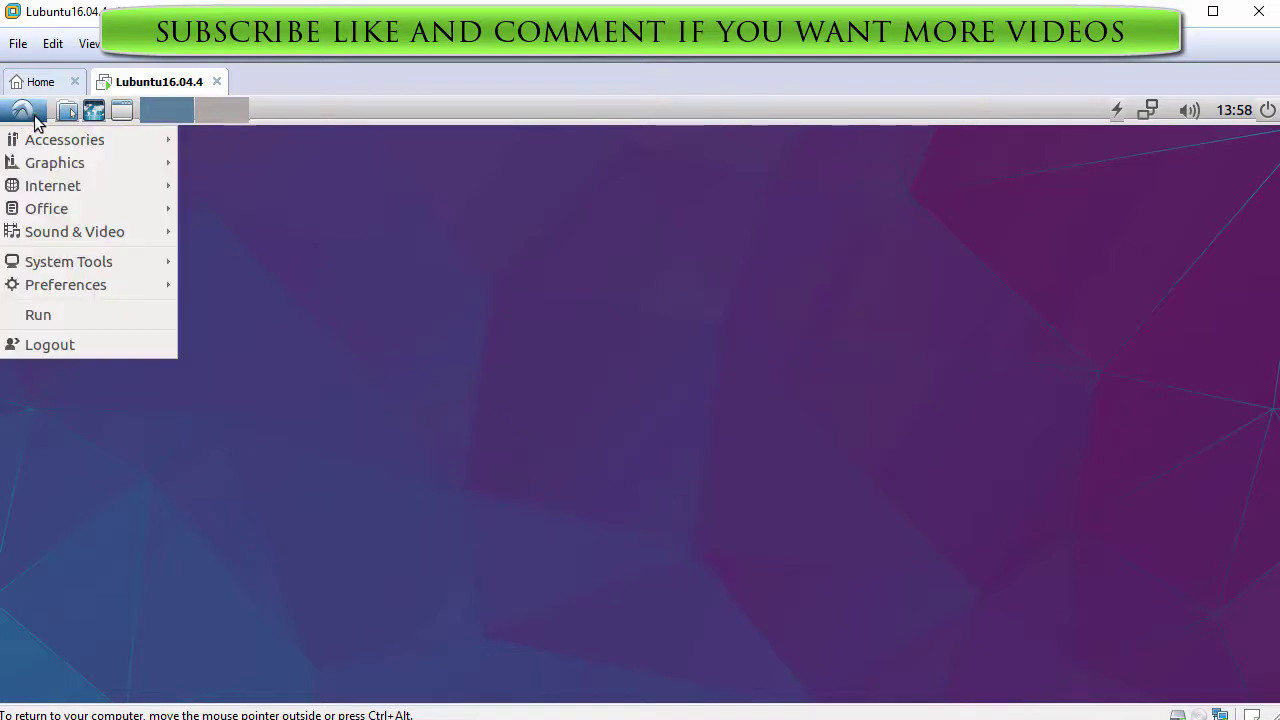
mouse_move(41, 145)
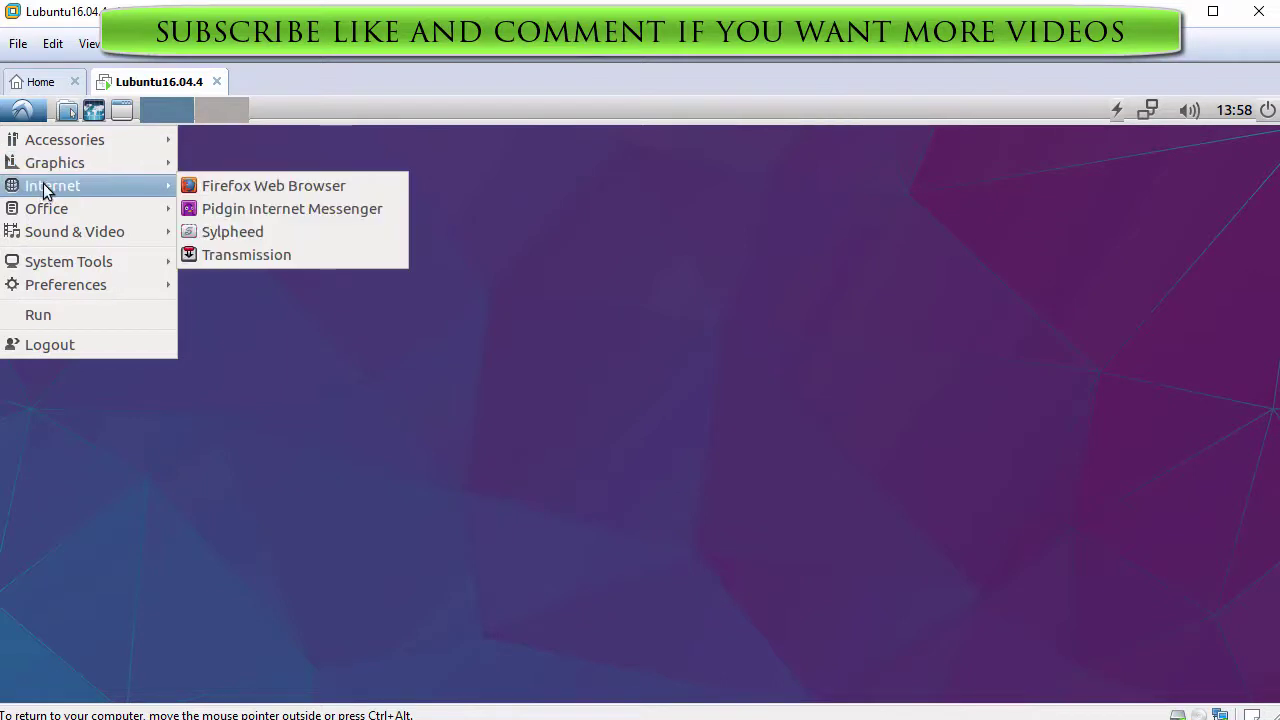
mouse_move(49, 232)
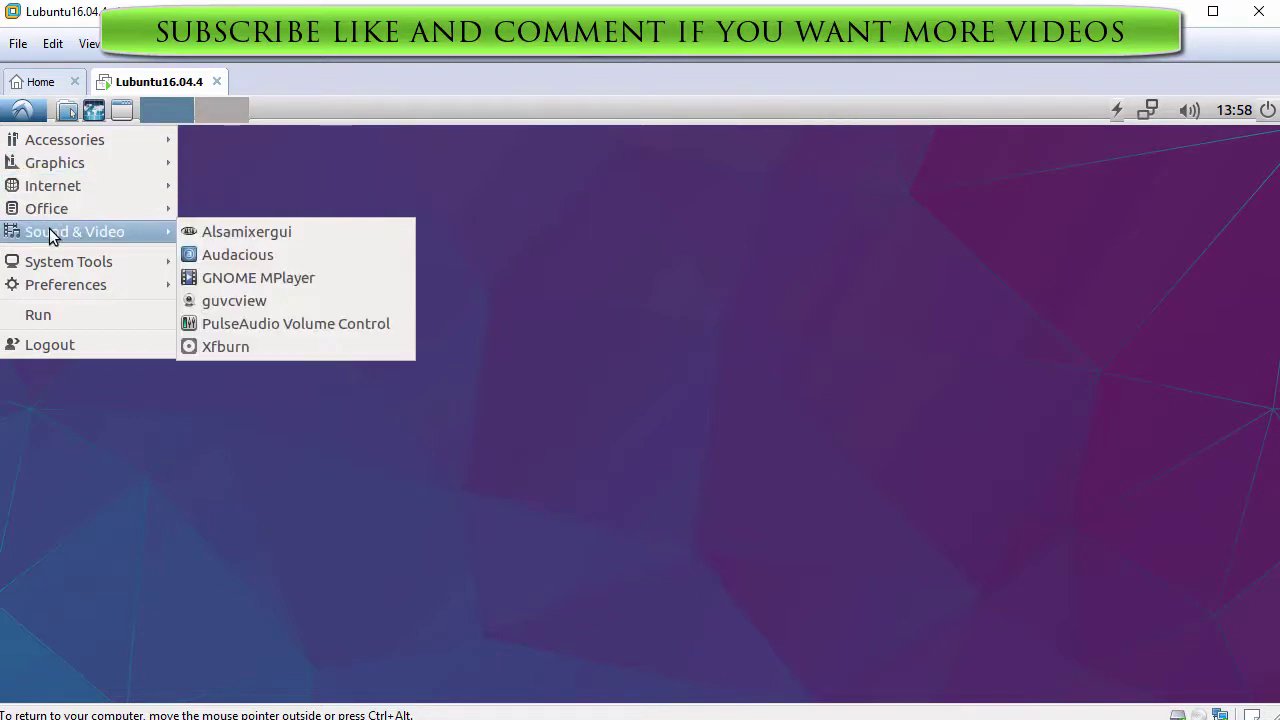
mouse_move(57, 264)
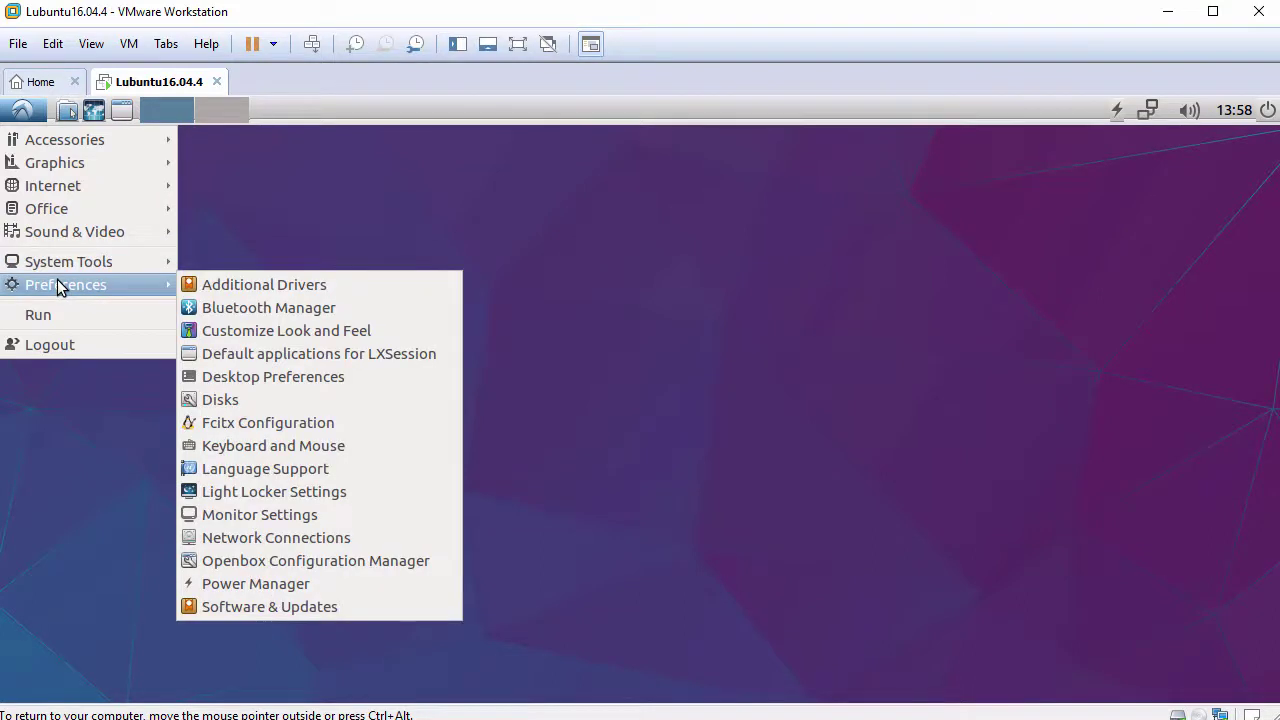
left_click(60, 345)
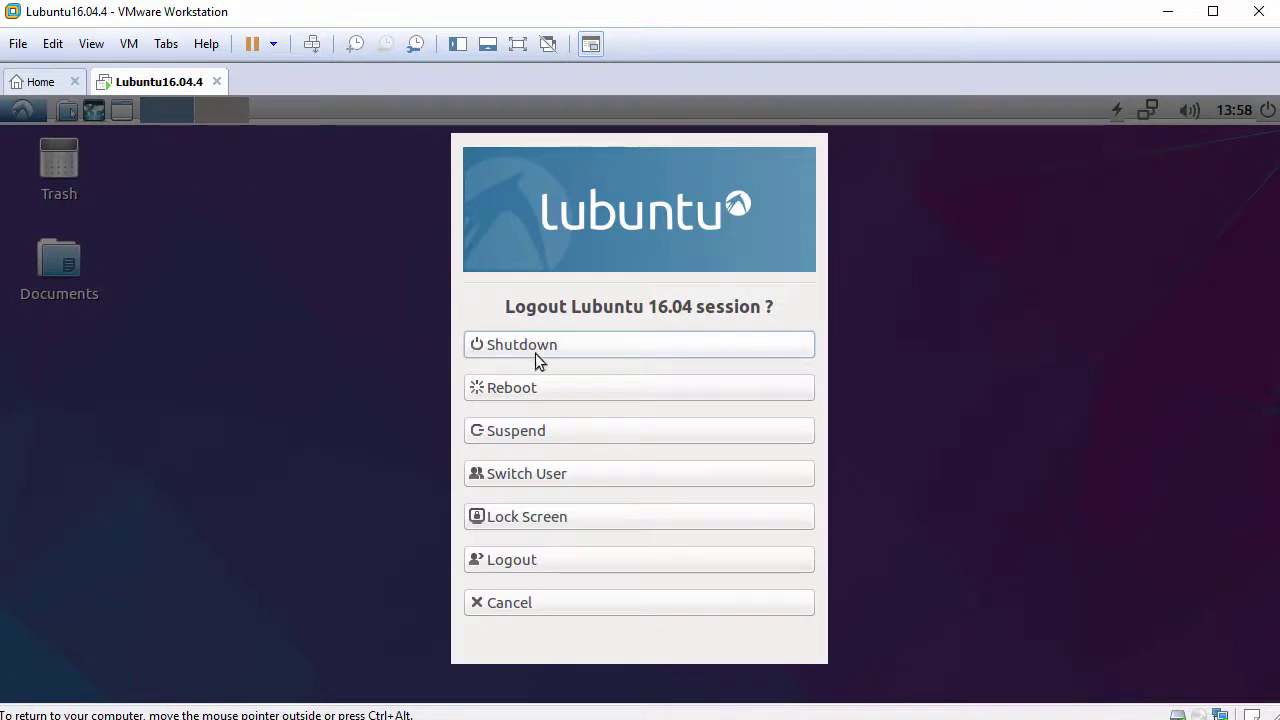
left_click(564, 600)
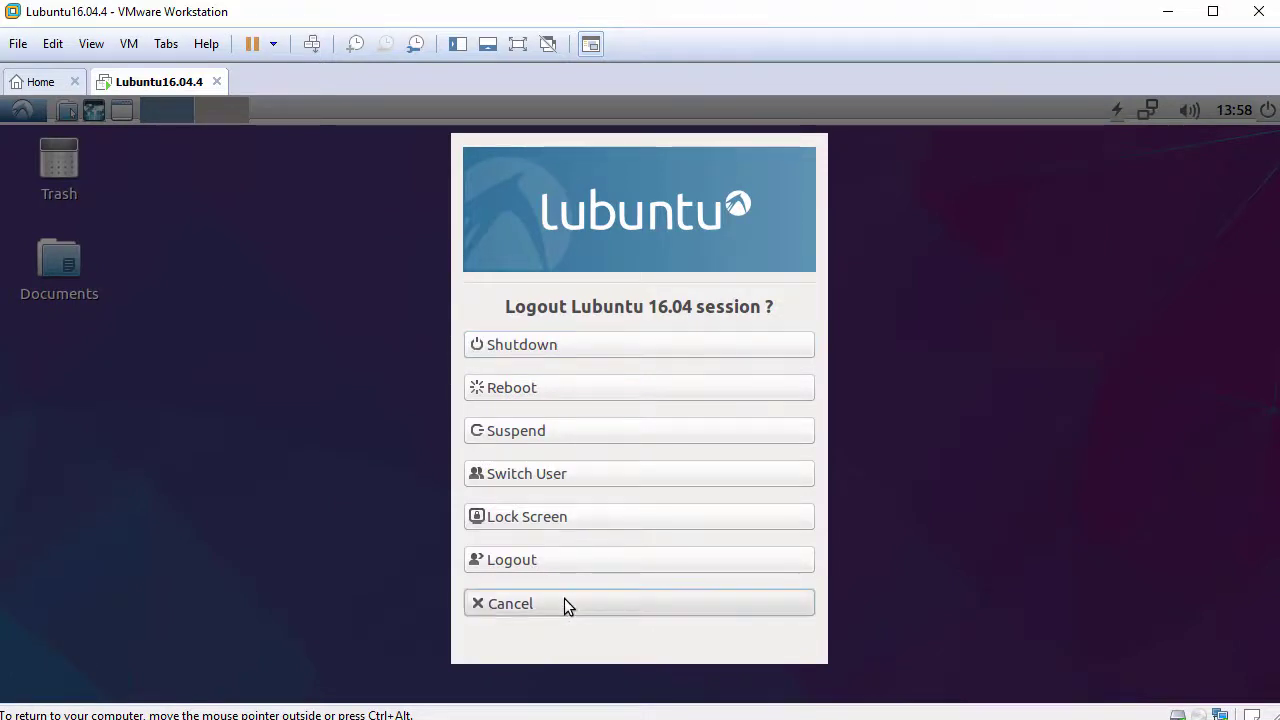